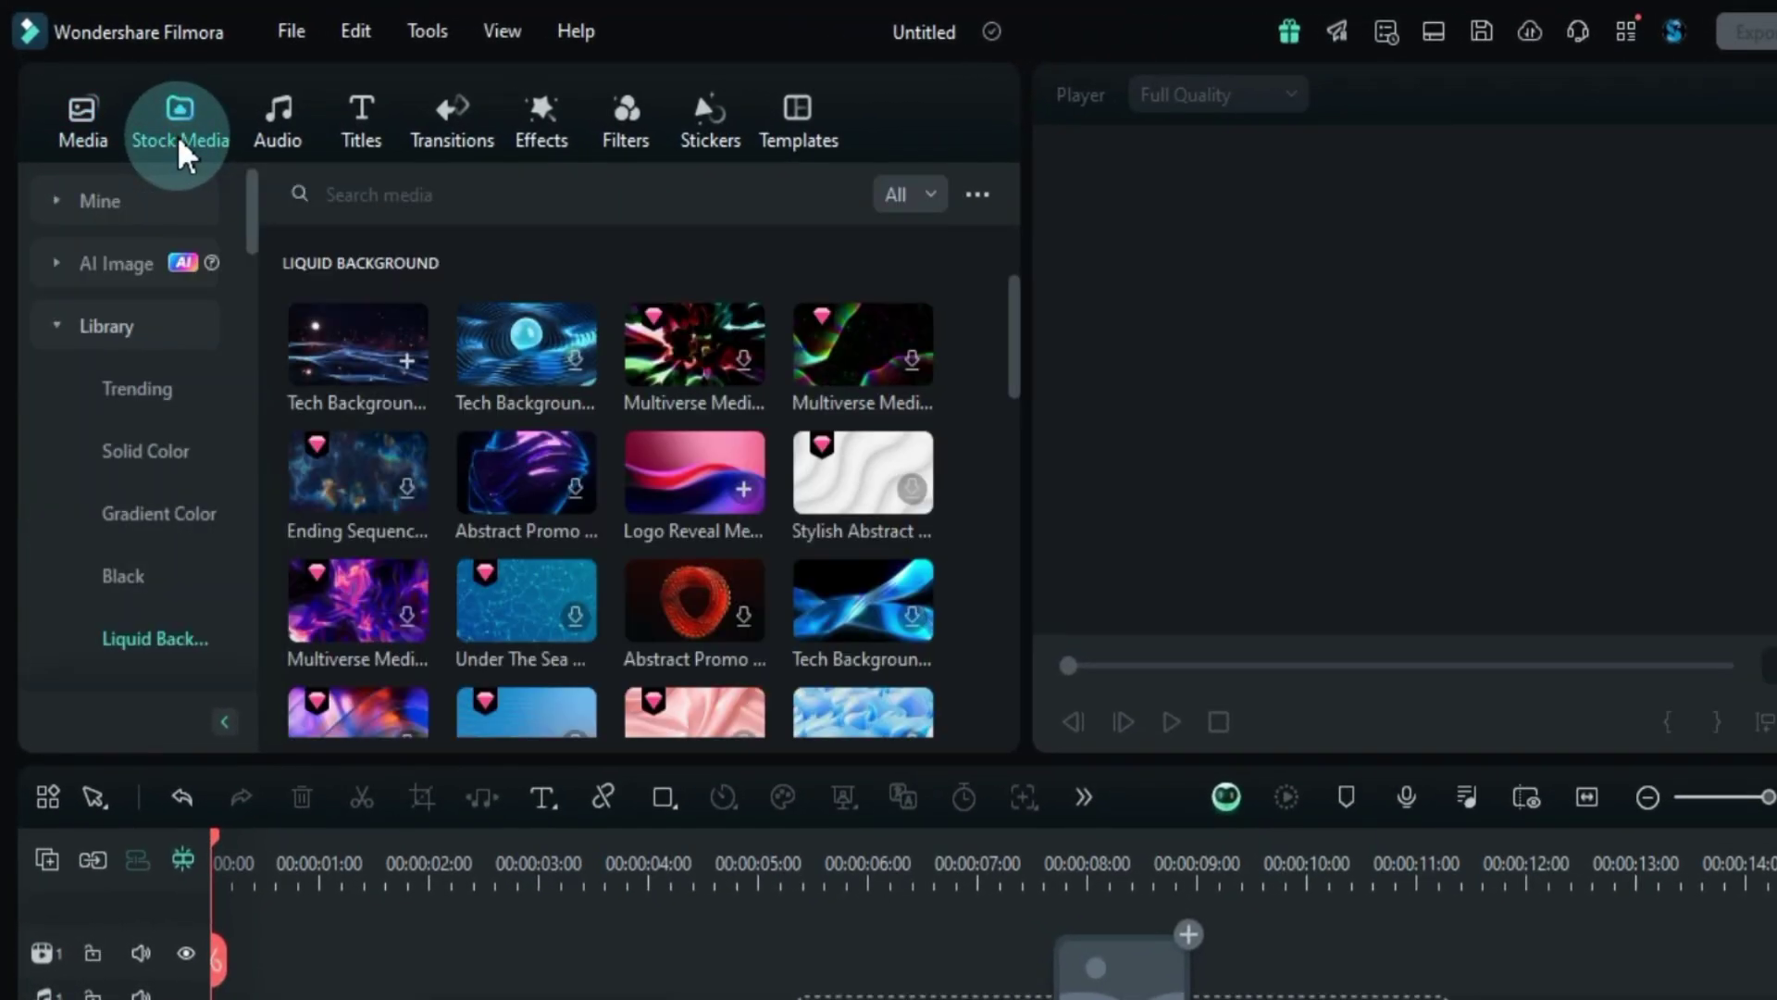
# Drag Waves Broadcast 3D Media 06 to the timeline start, keeping the project settings.
pyautogui.scroll(-8, 500, 504)
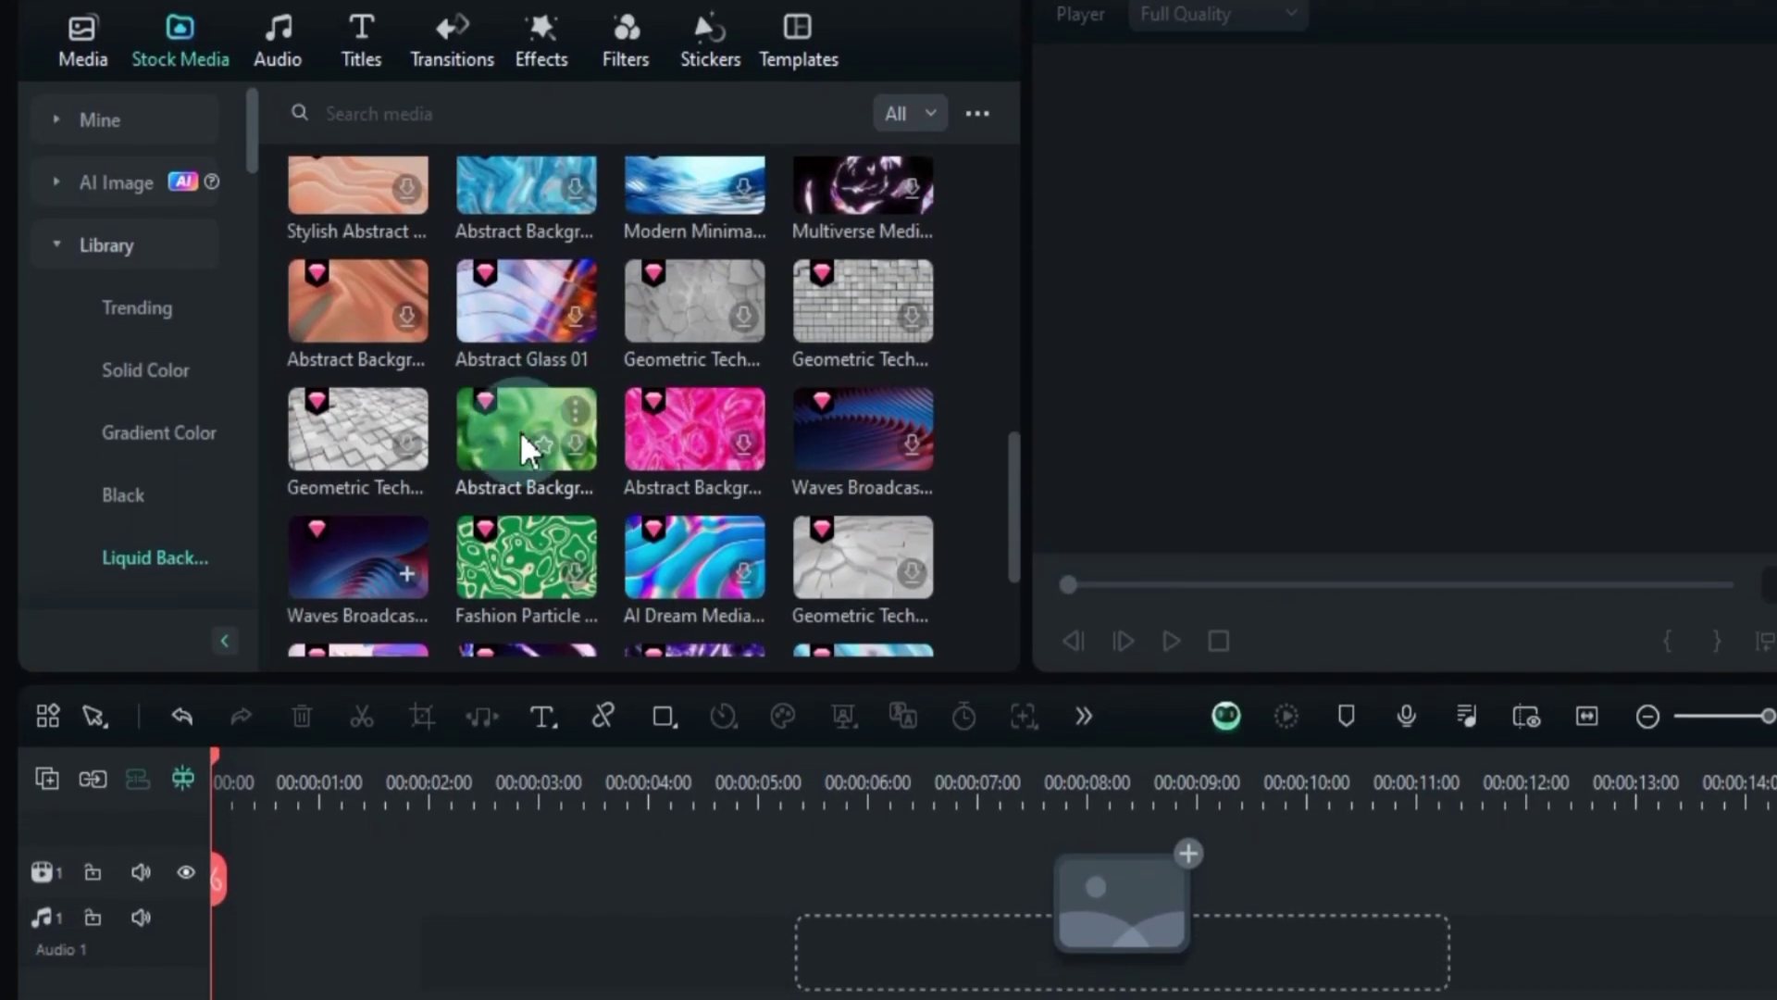
pyautogui.moveTo(294, 579); pyautogui.dragTo(182, 900)
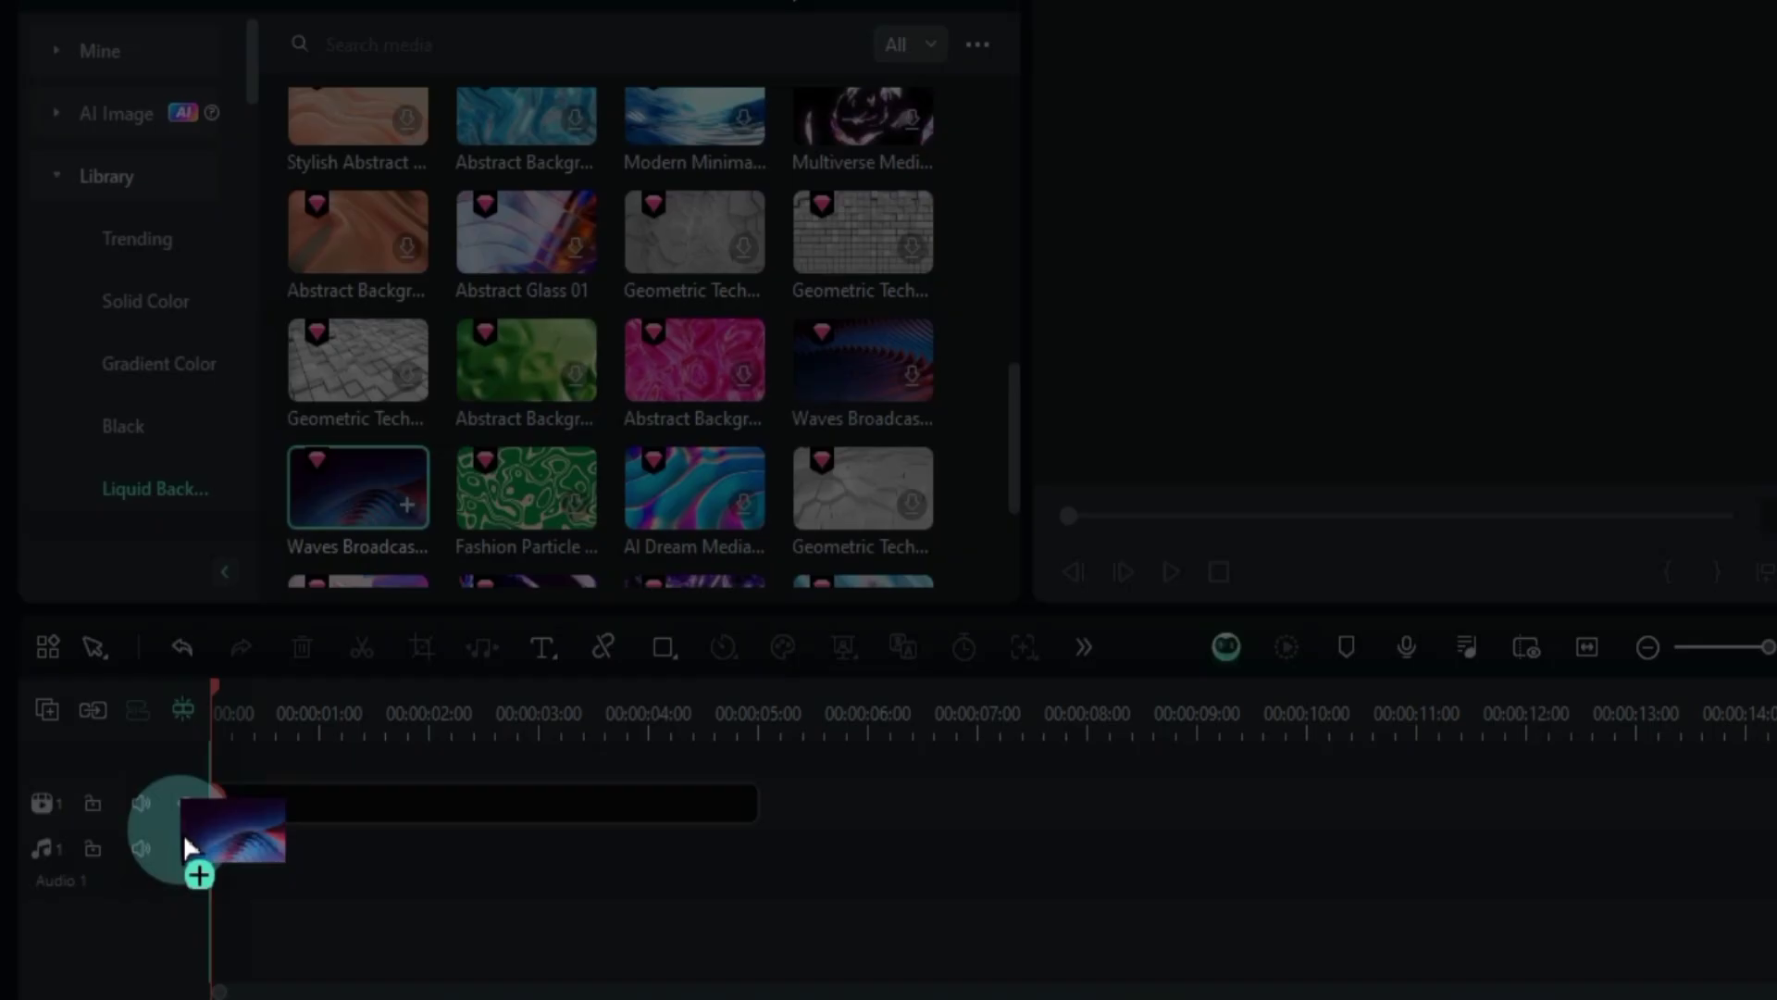
pyautogui.moveTo(182, 832); pyautogui.dragTo(181, 831)
pyautogui.click(1222, 484)
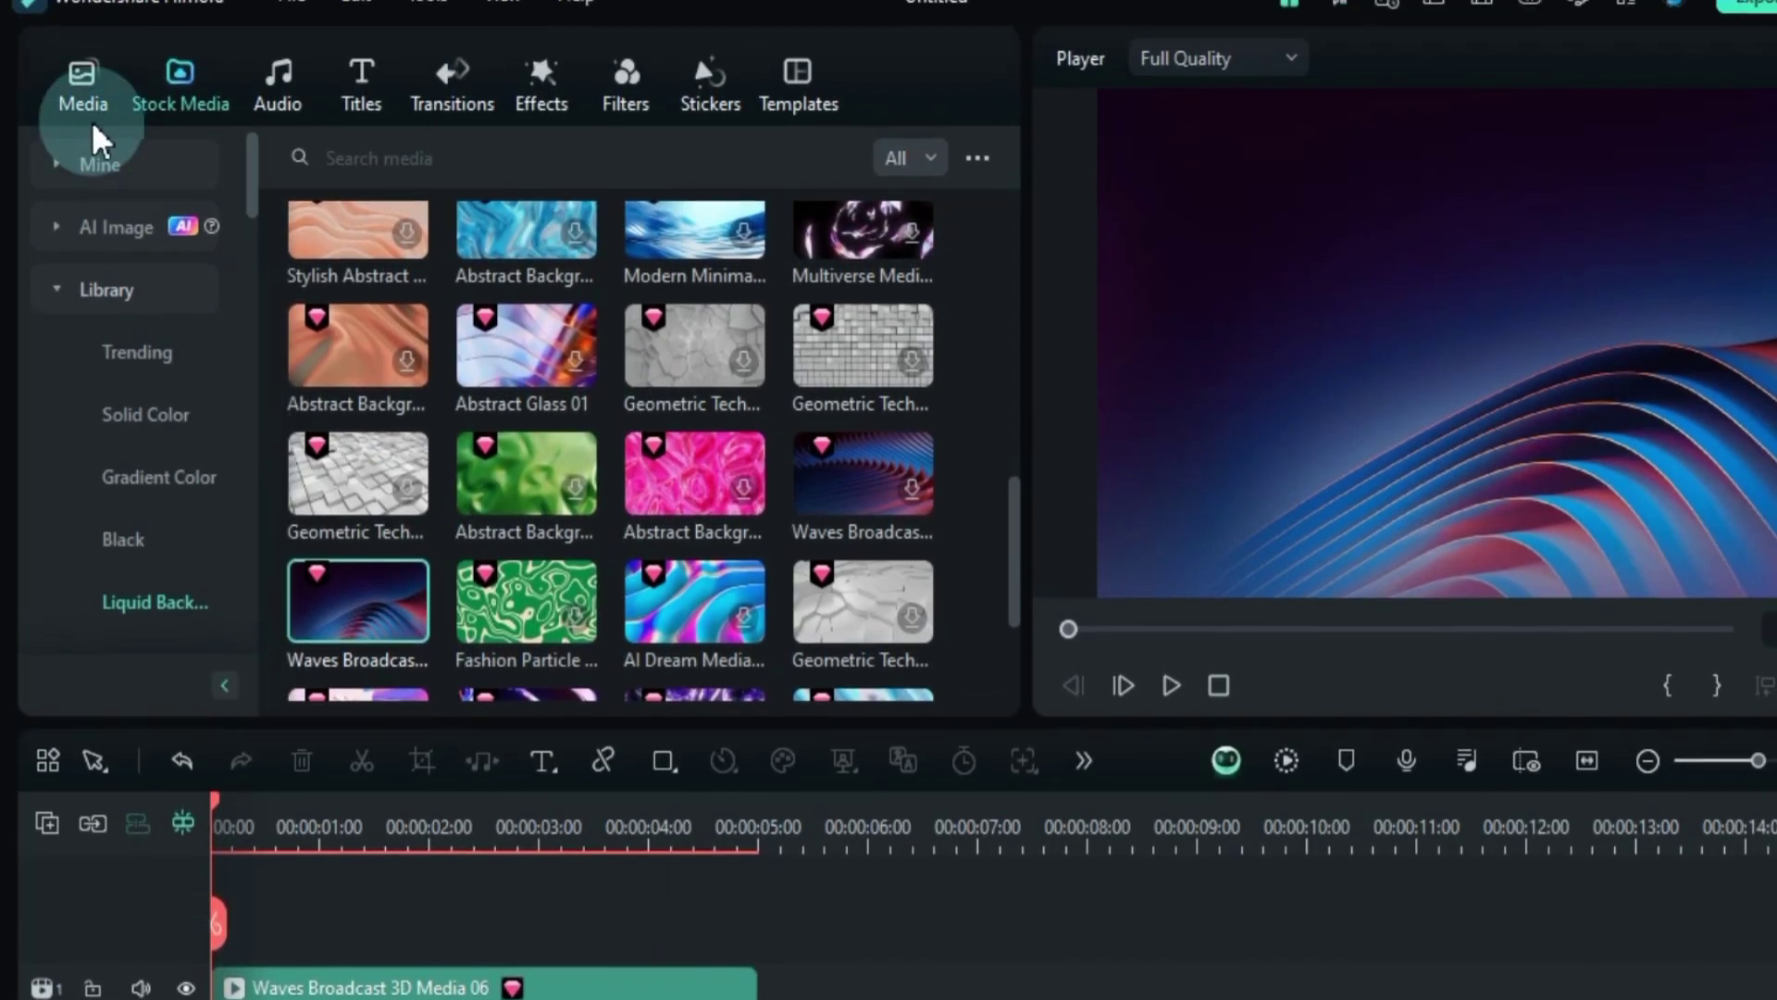
# Place the Logo image from Media on the track above the Waves background.
pyautogui.click(85, 129)
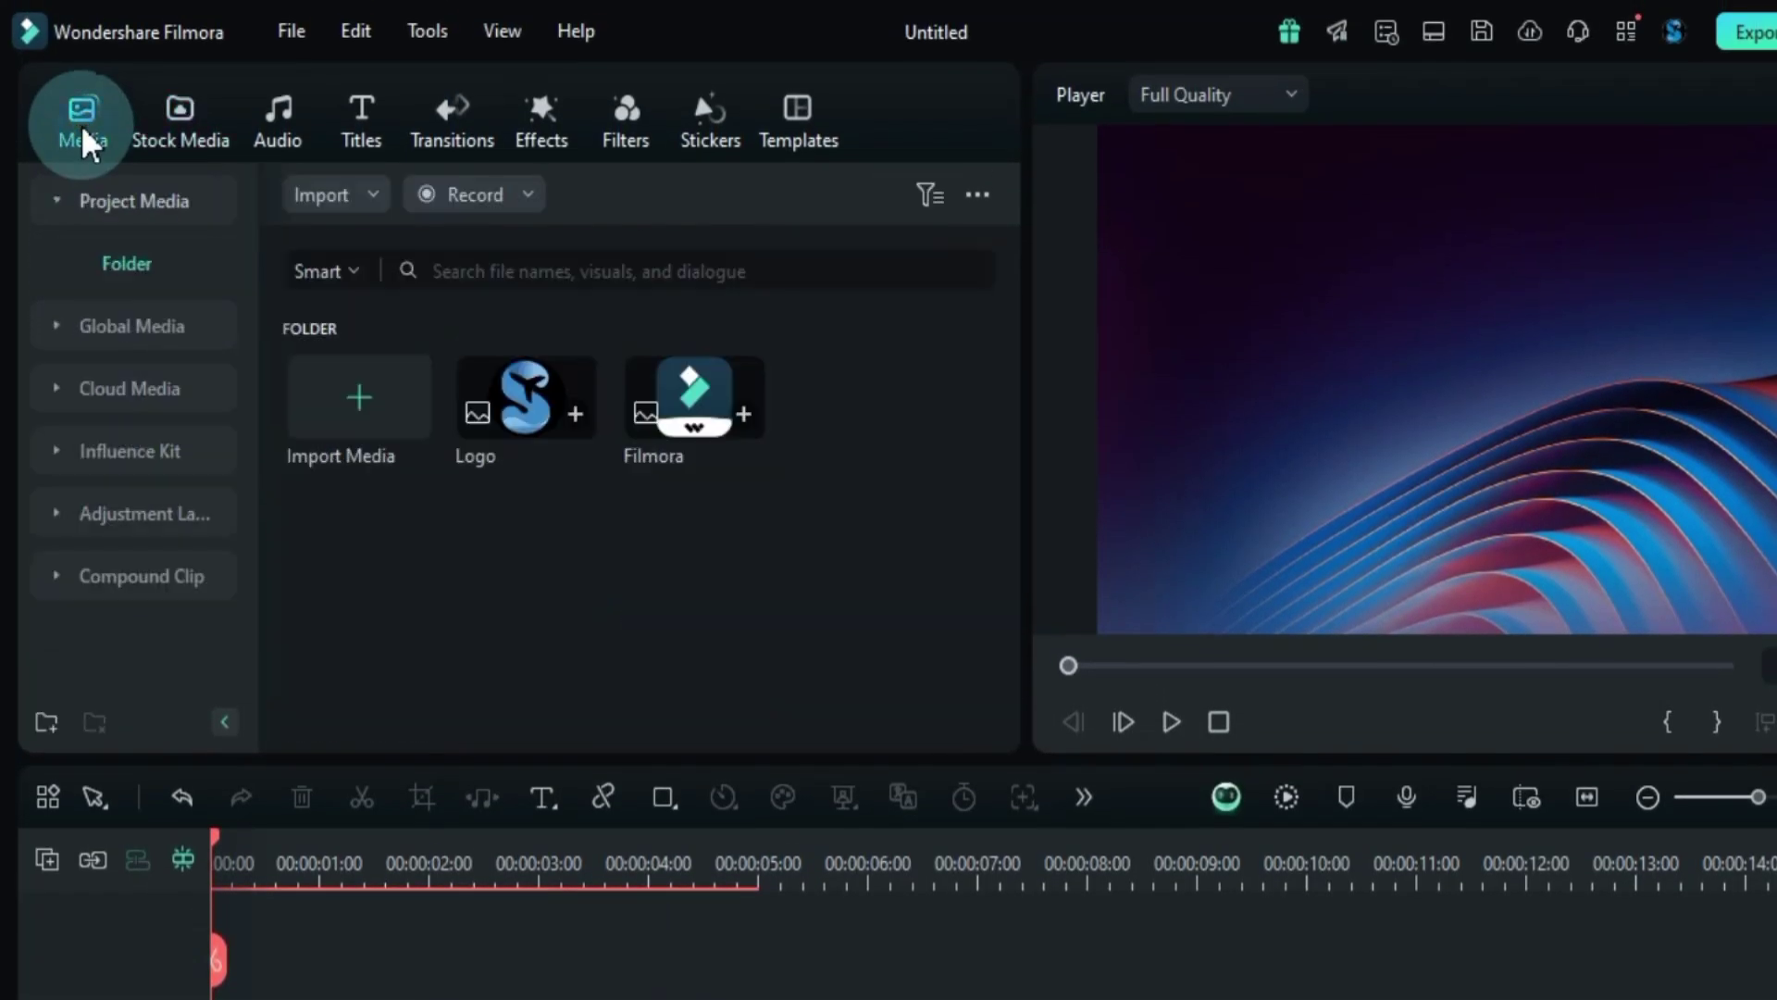
pyautogui.moveTo(555, 431); pyautogui.dragTo(287, 941)
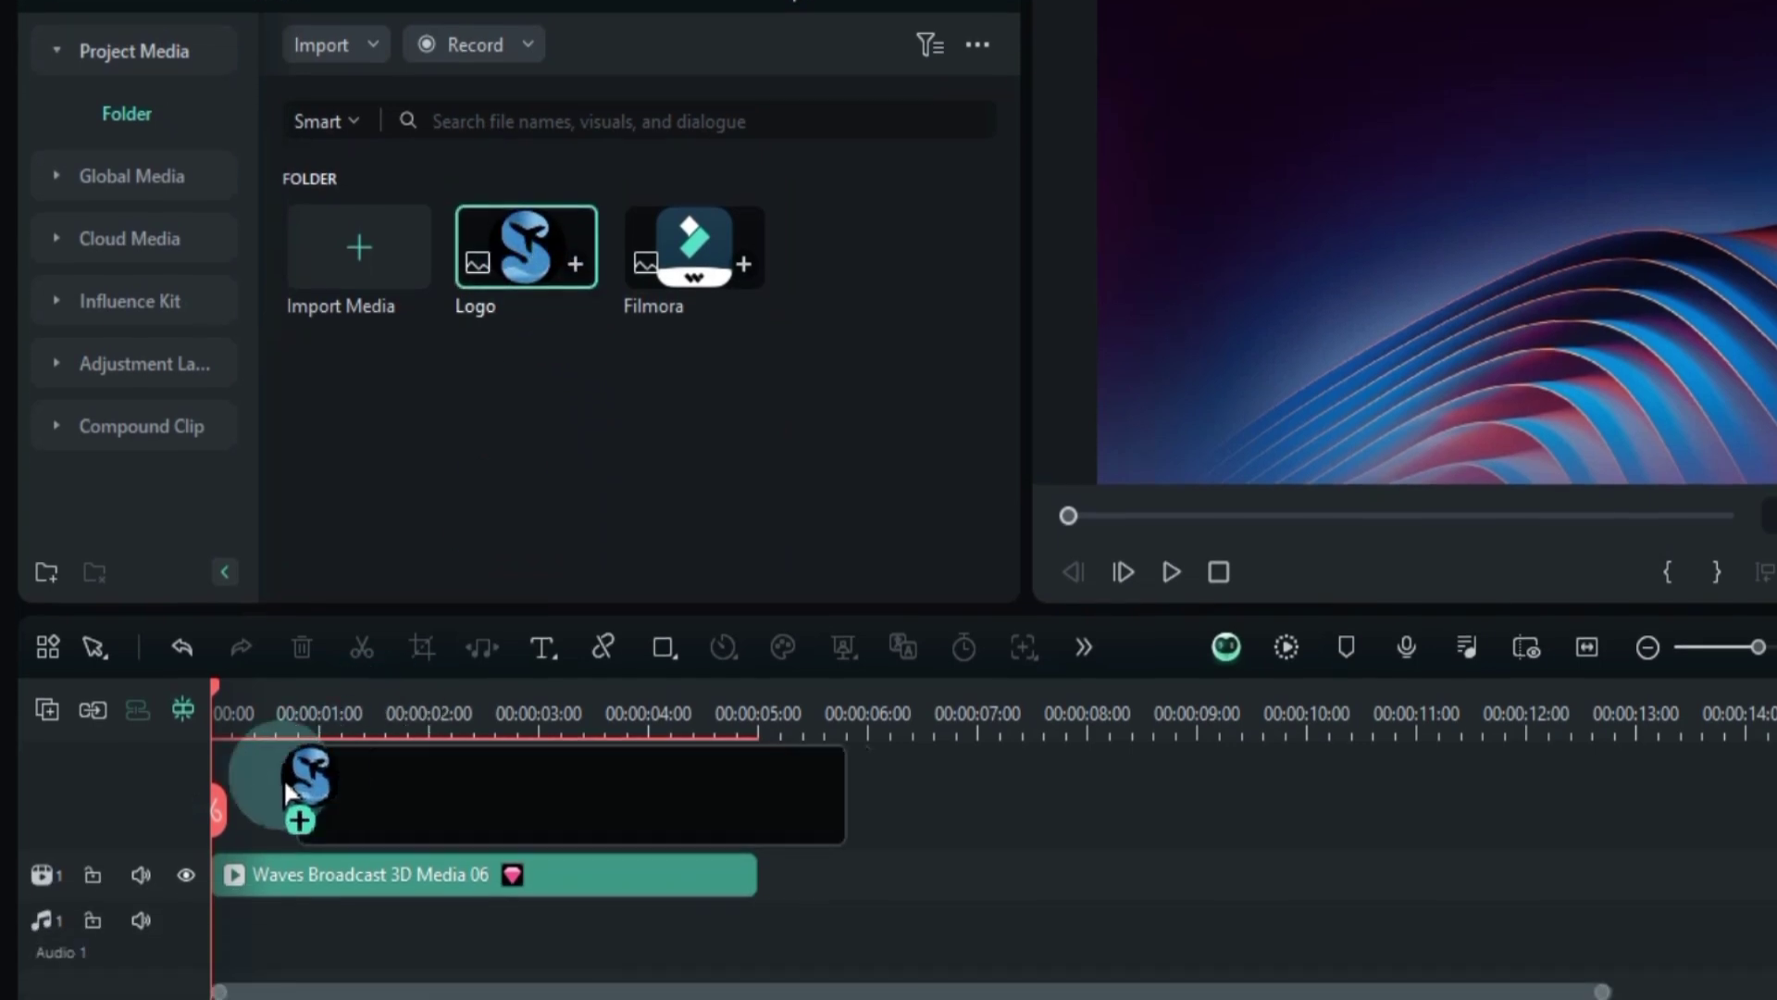
pyautogui.moveTo(285, 786); pyautogui.dragTo(224, 813)
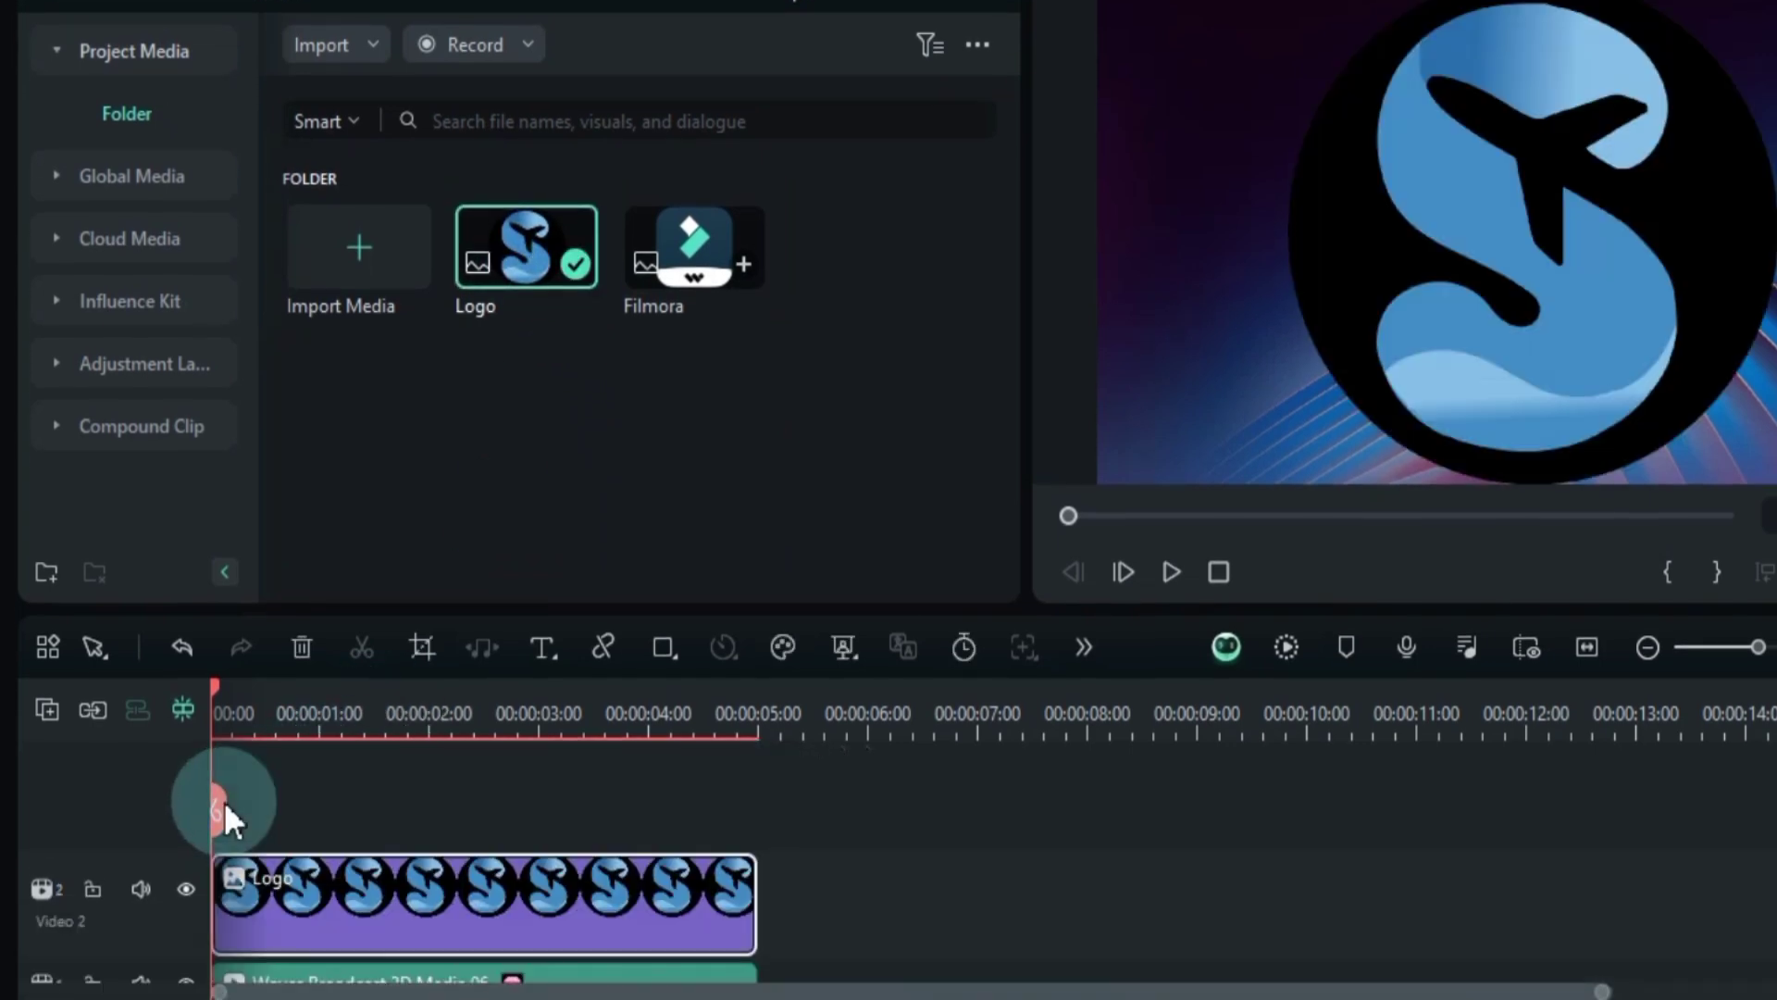
# Scale the Logo clip down to 50 in its properties.
pyautogui.doubleClick(400, 902)
pyautogui.click(822, 278)
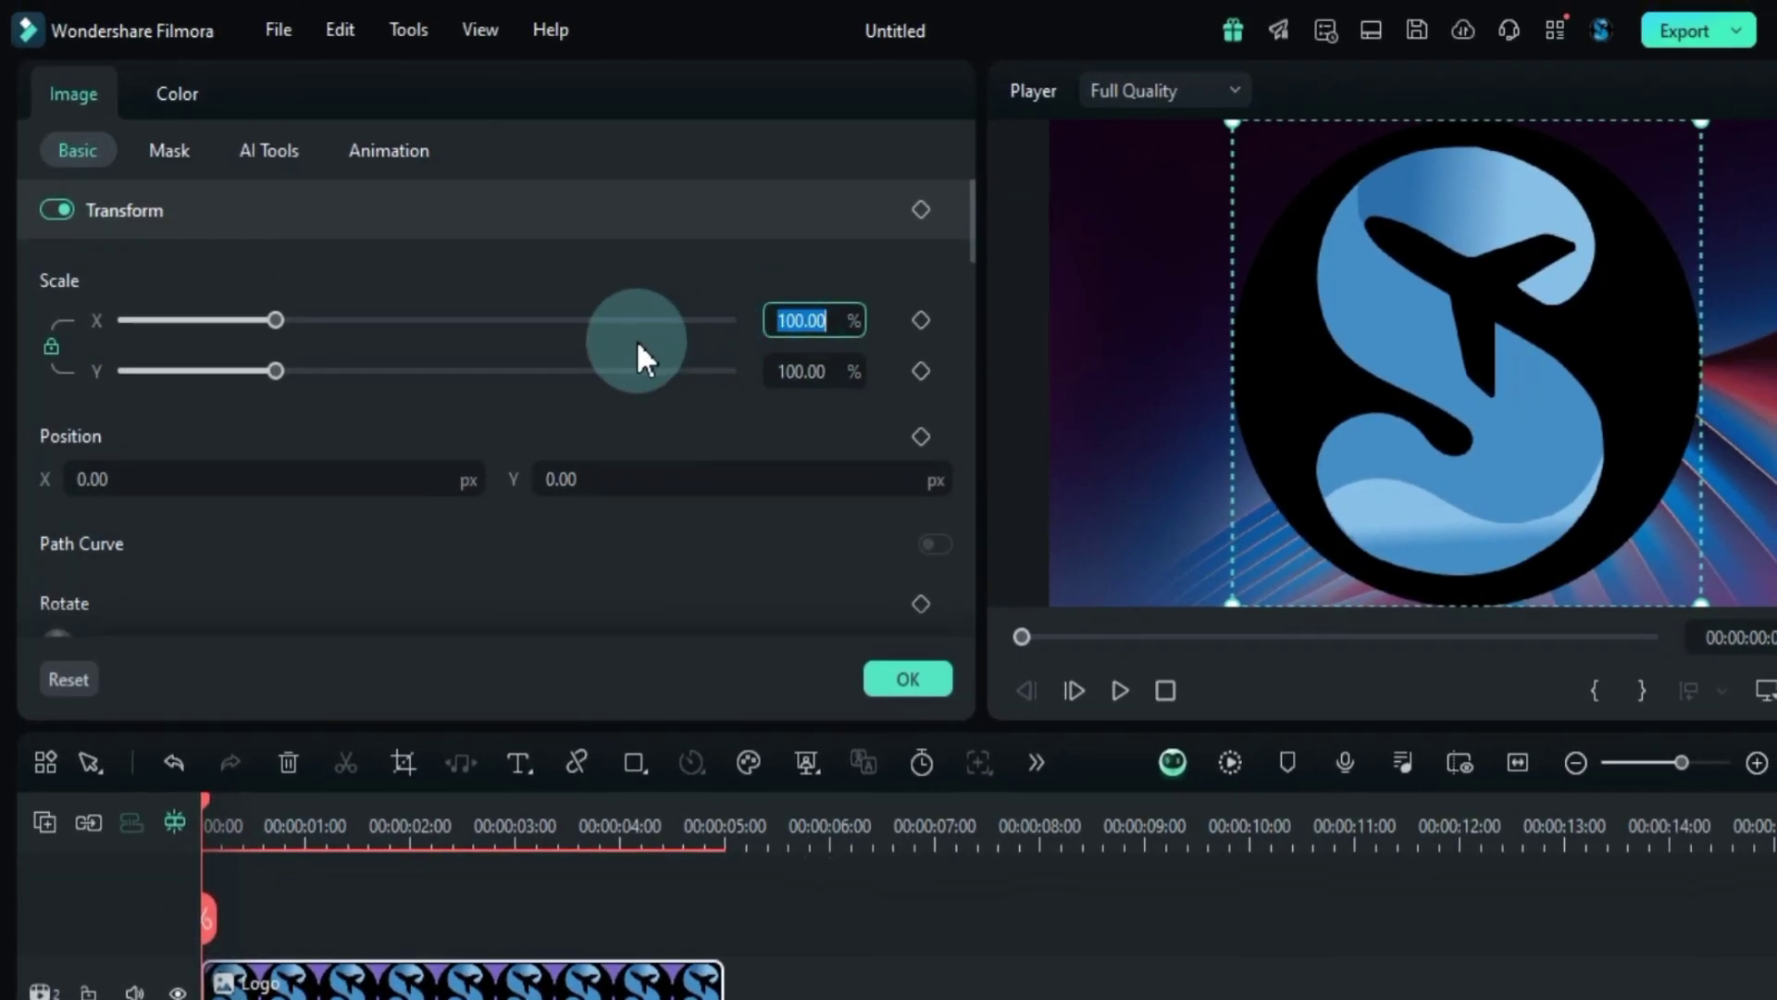
pyautogui.write('50')
pyautogui.press('Return')
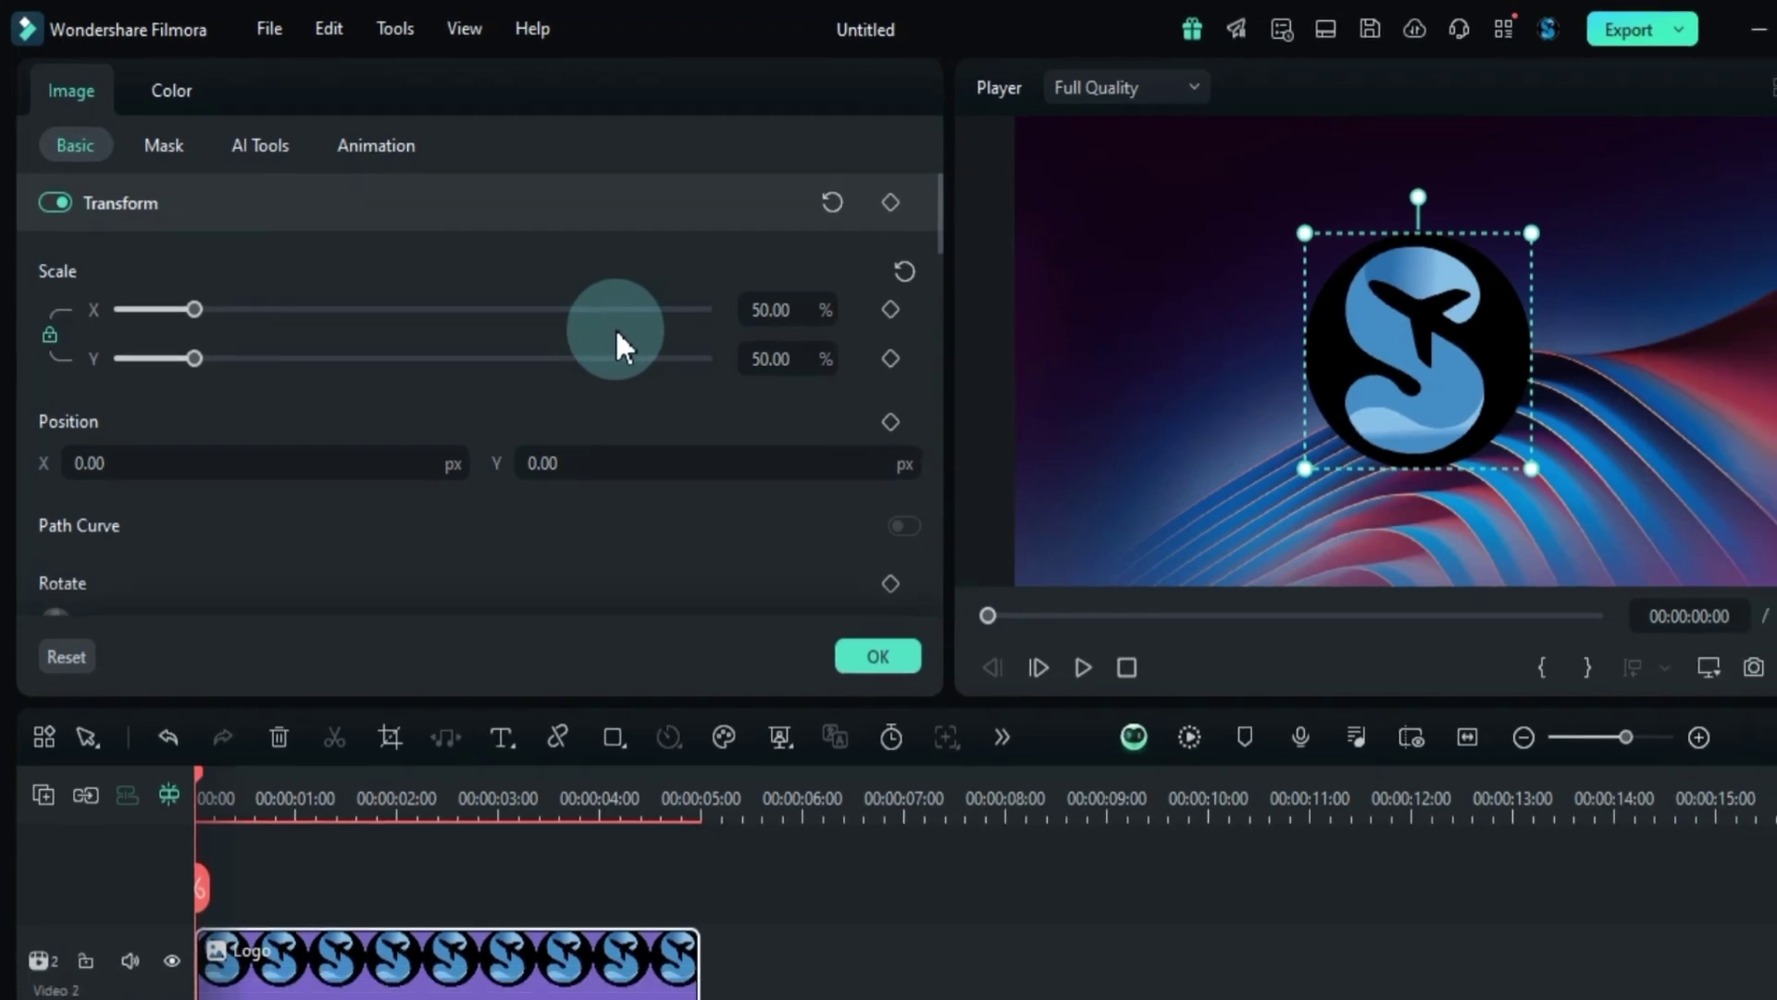
pyautogui.click(878, 656)
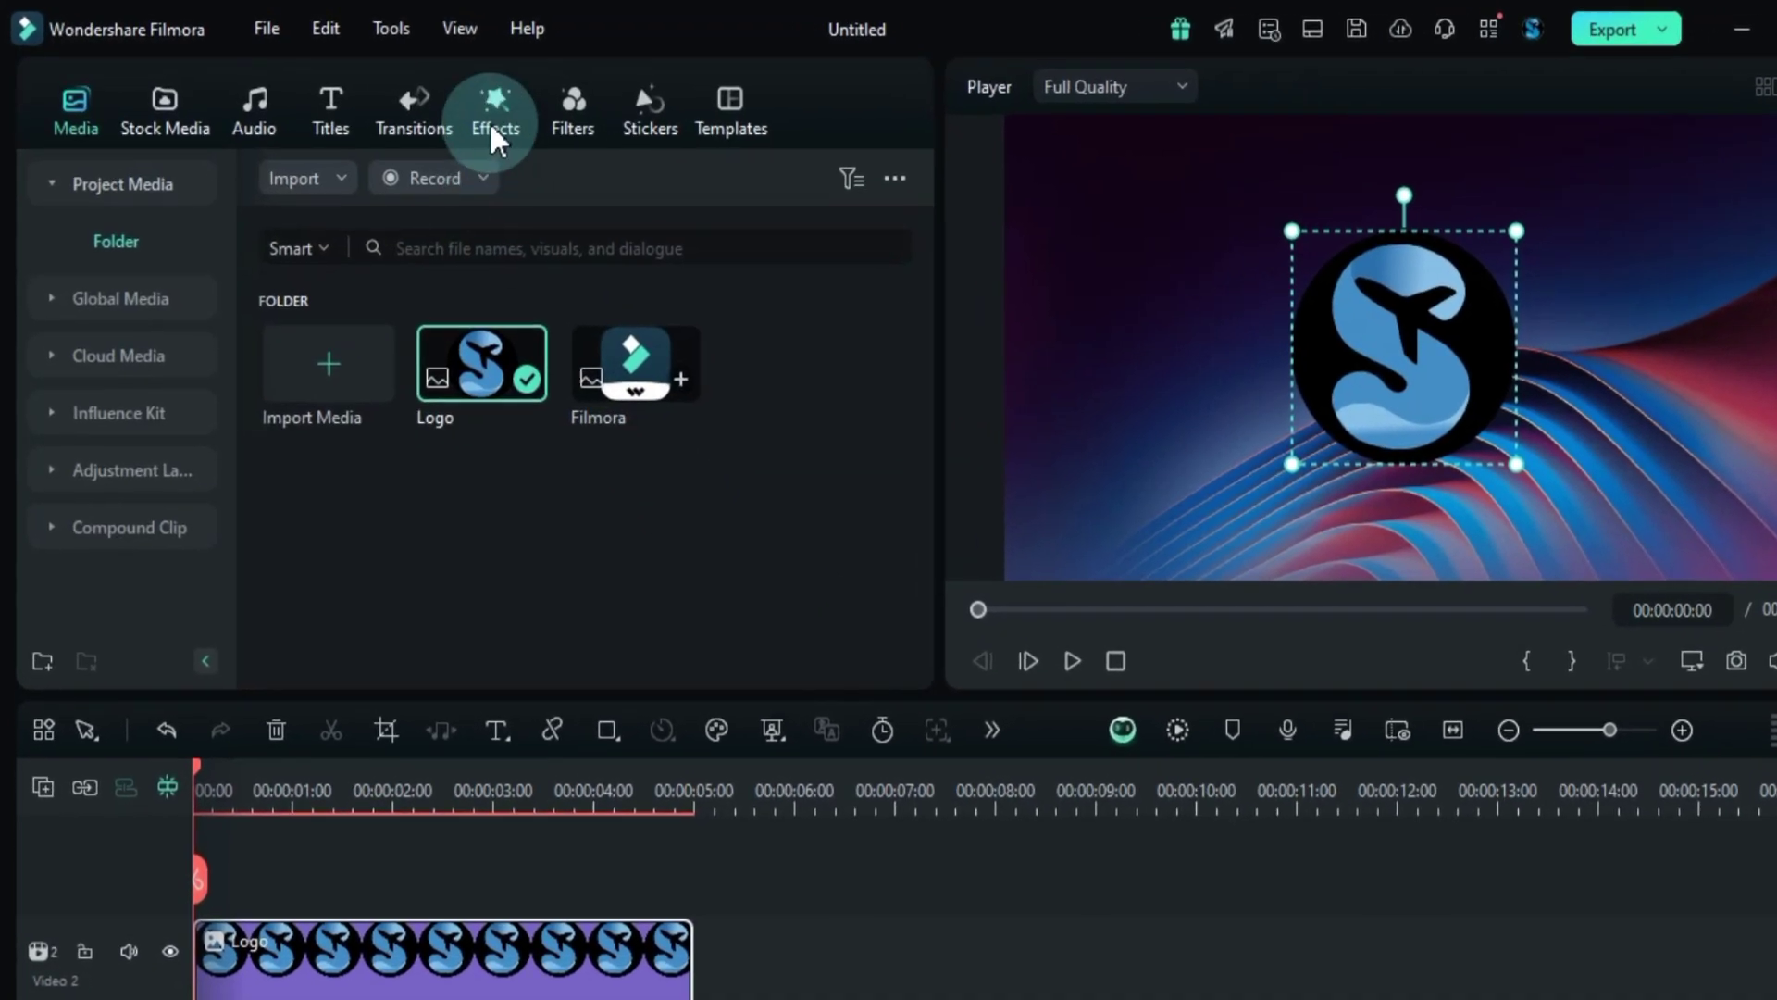
# Drag BCC Light Sweep from Effects > Boris FX > Lights onto the Logo clip.
pyautogui.click(470, 109)
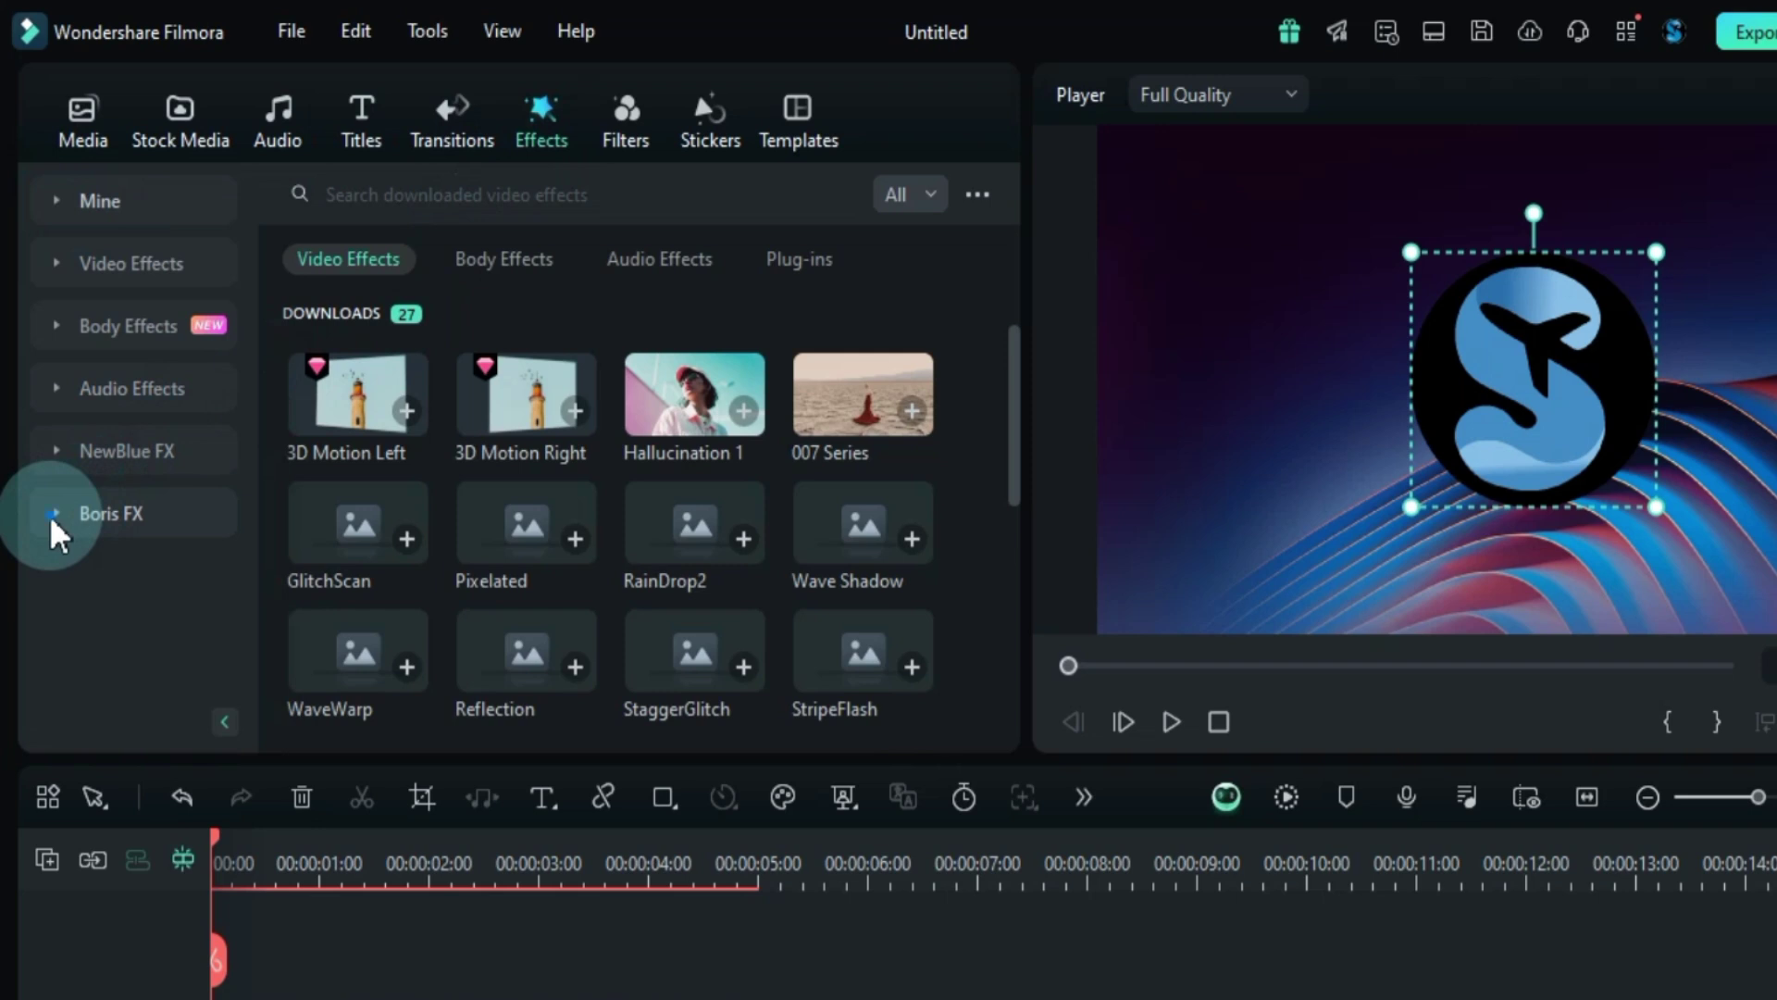
pyautogui.click(57, 524)
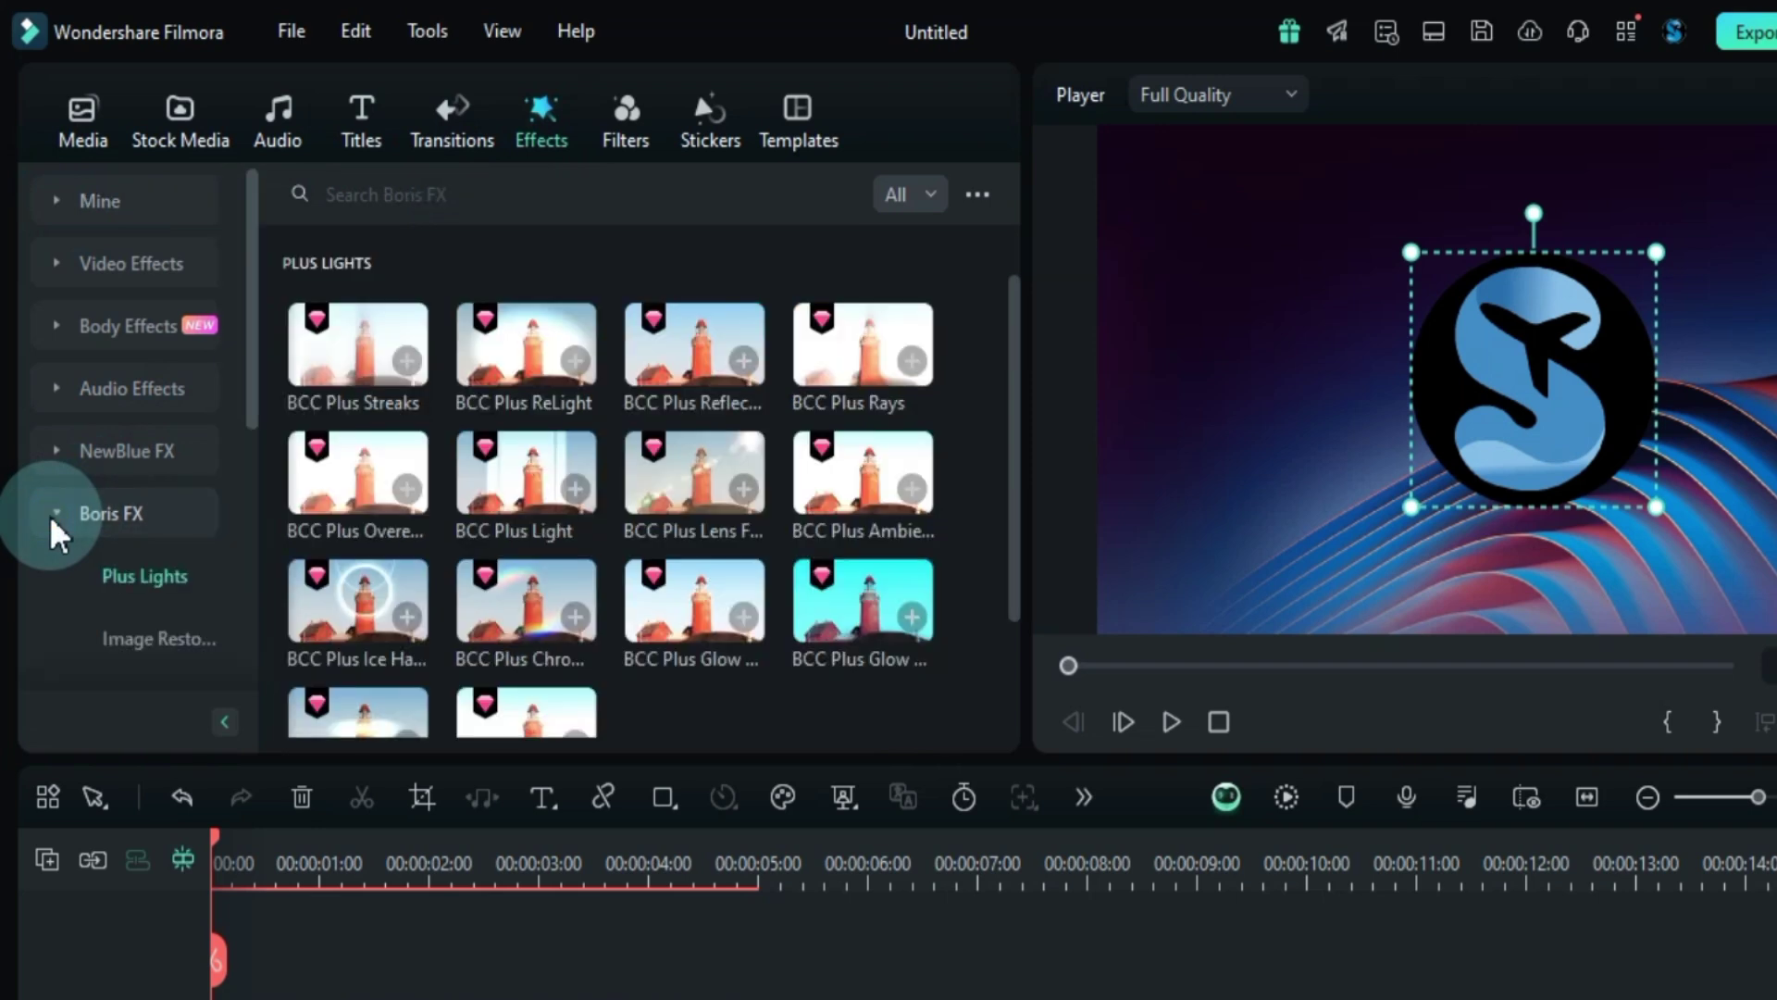
pyautogui.scroll(-2, 149, 589)
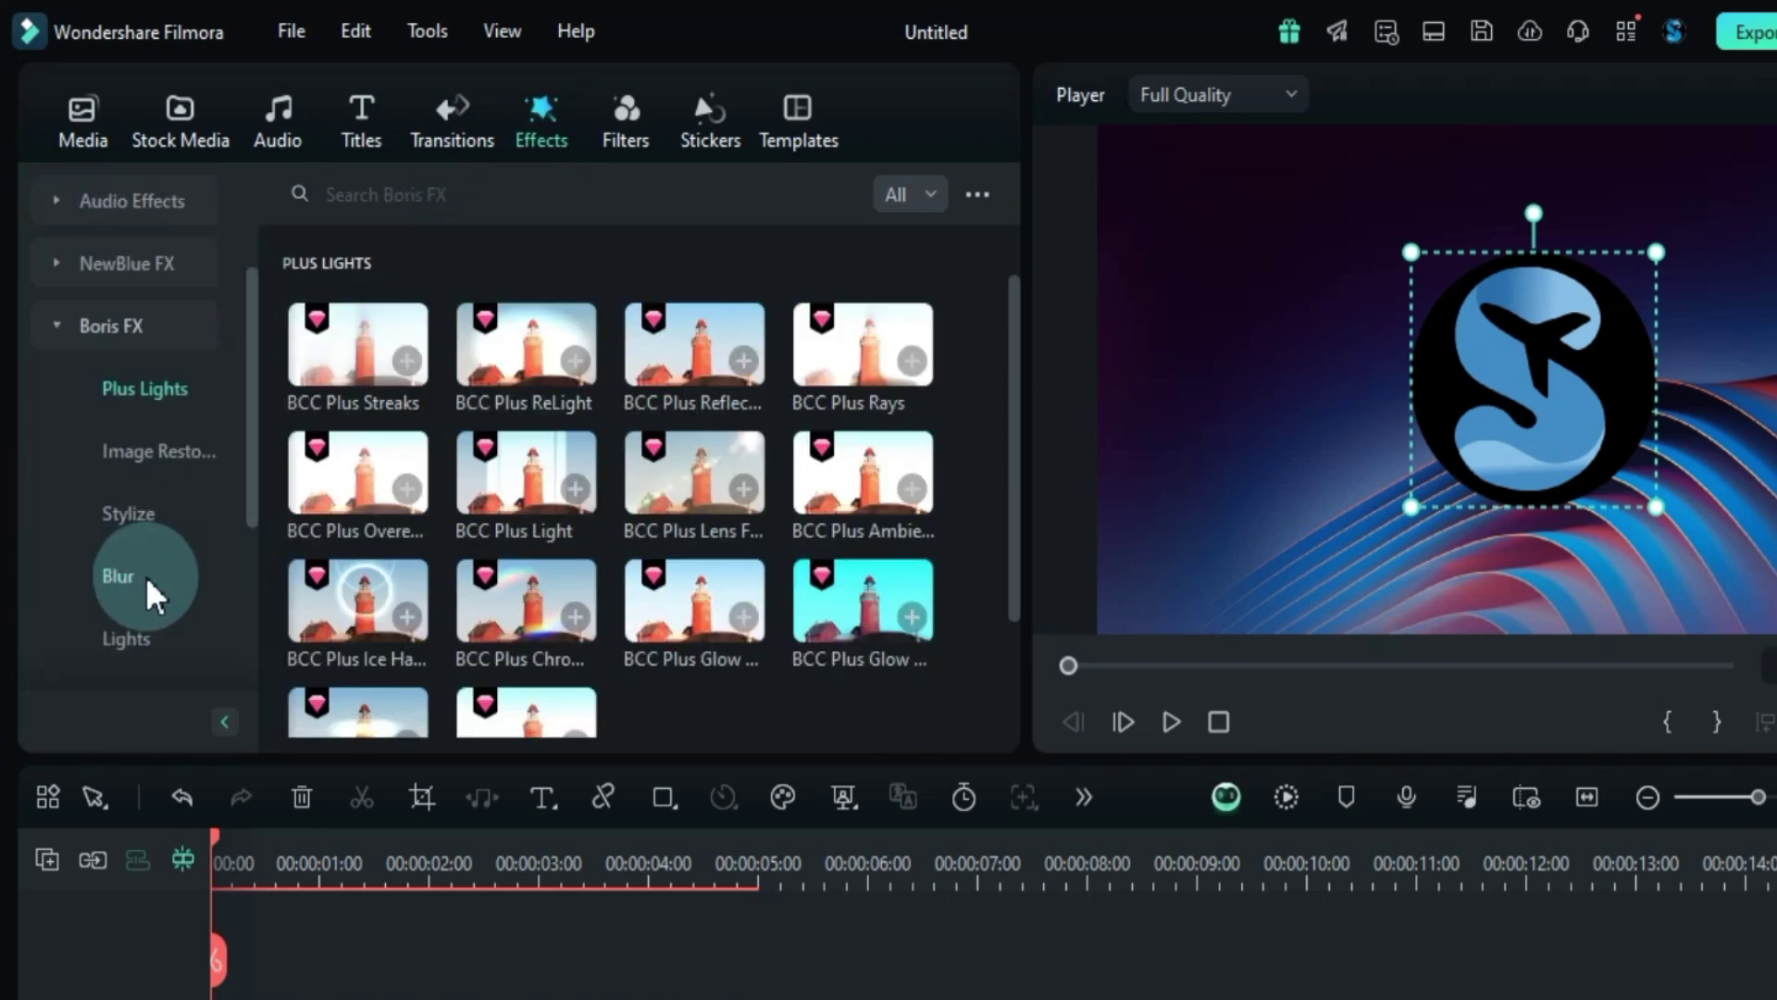
pyautogui.scroll(-2, 148, 589)
pyautogui.click(130, 468)
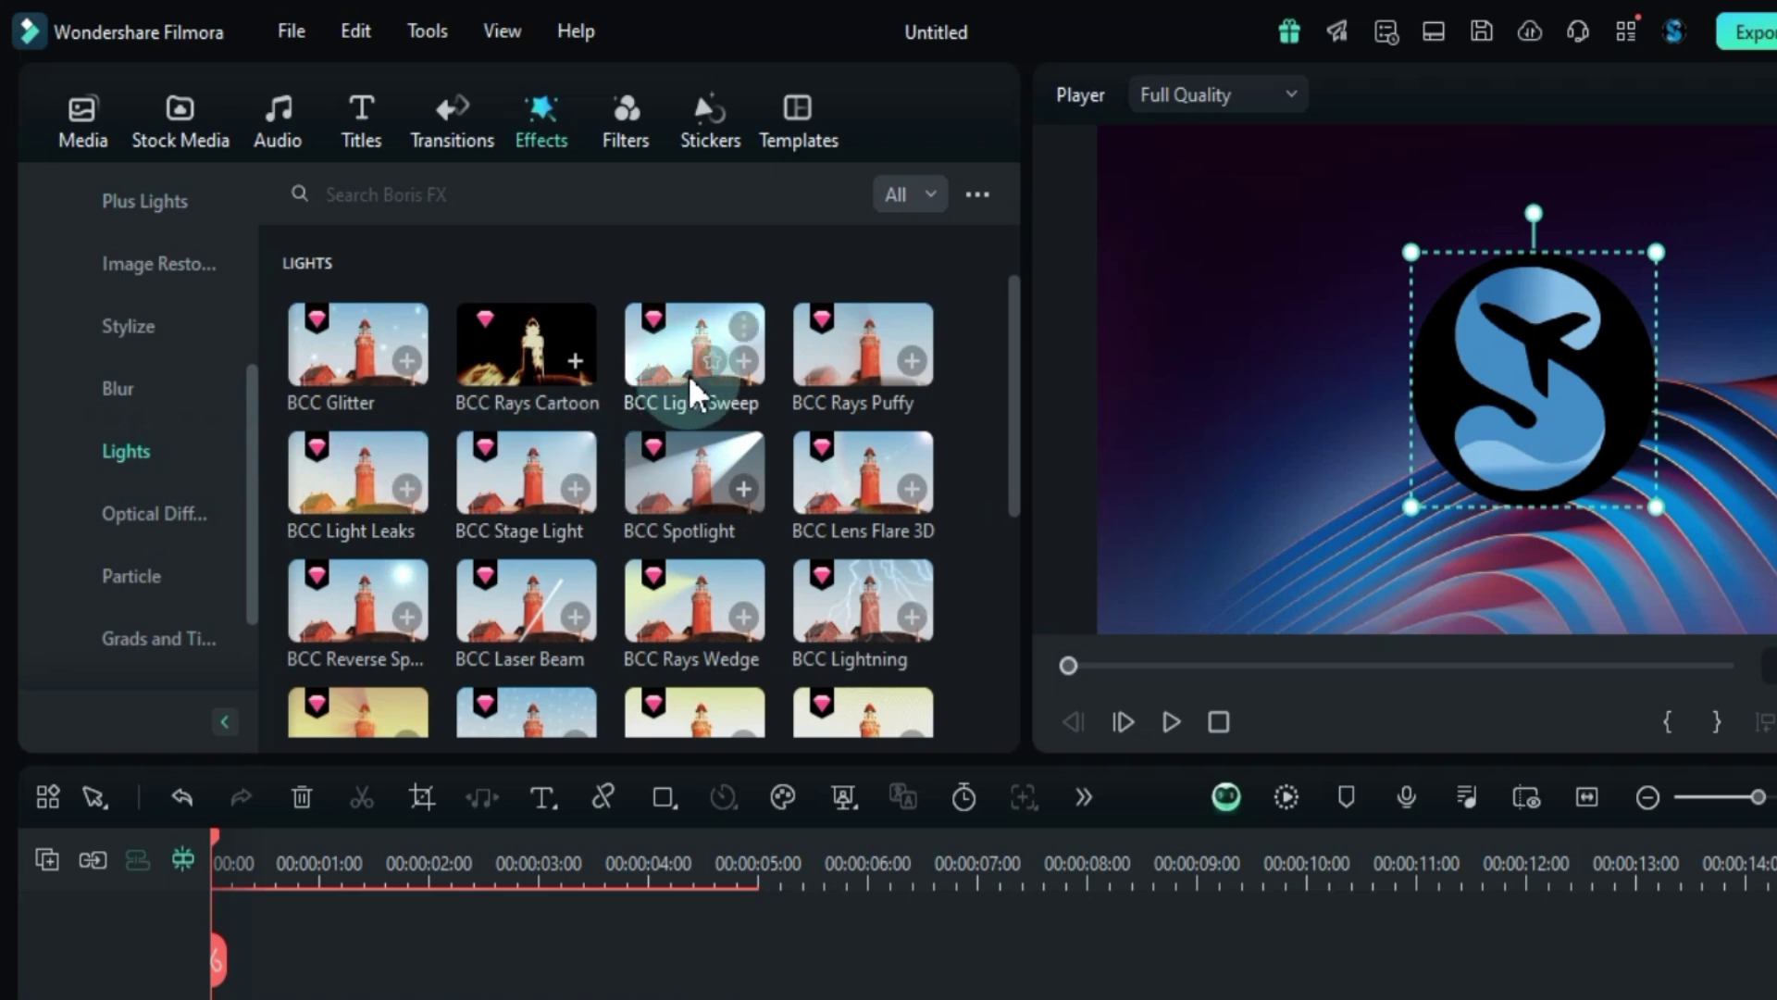
pyautogui.moveTo(690, 342); pyautogui.dragTo(324, 912)
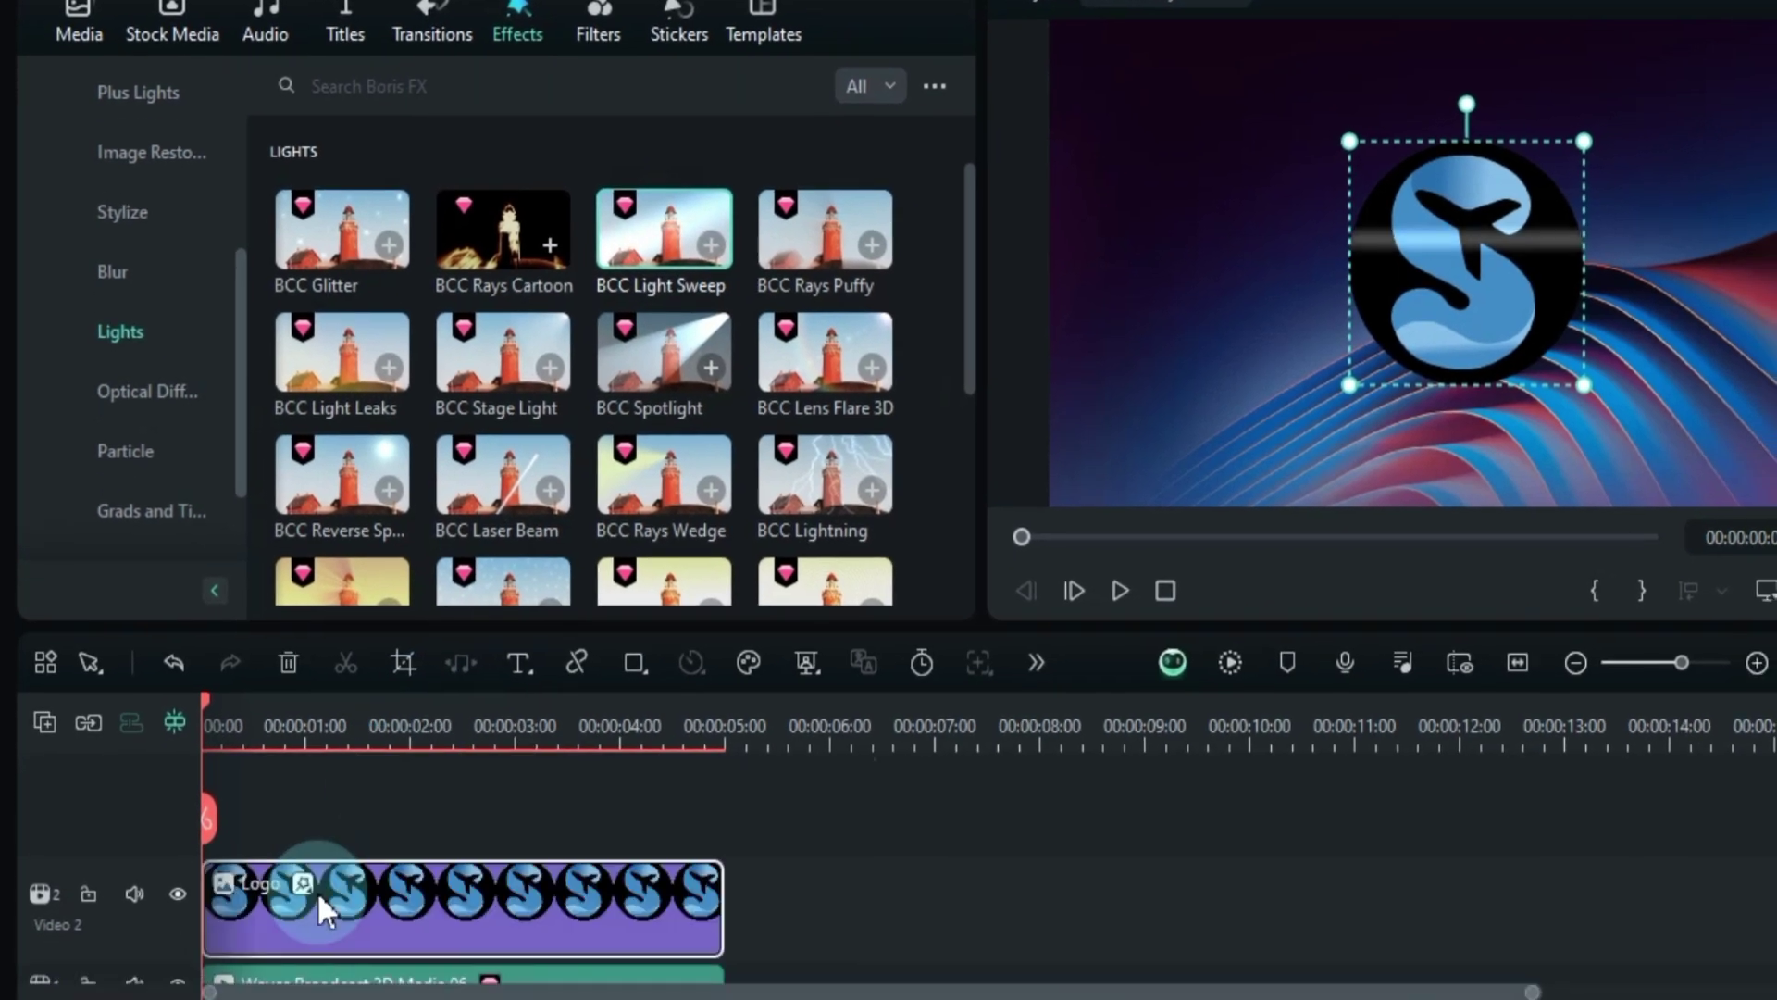
pyautogui.scroll(-1, 472, 909)
# Open the Logo clip's BCC Light Sweep effect settings, leaving the preset at No Preset.
pyautogui.doubleClick(476, 893)
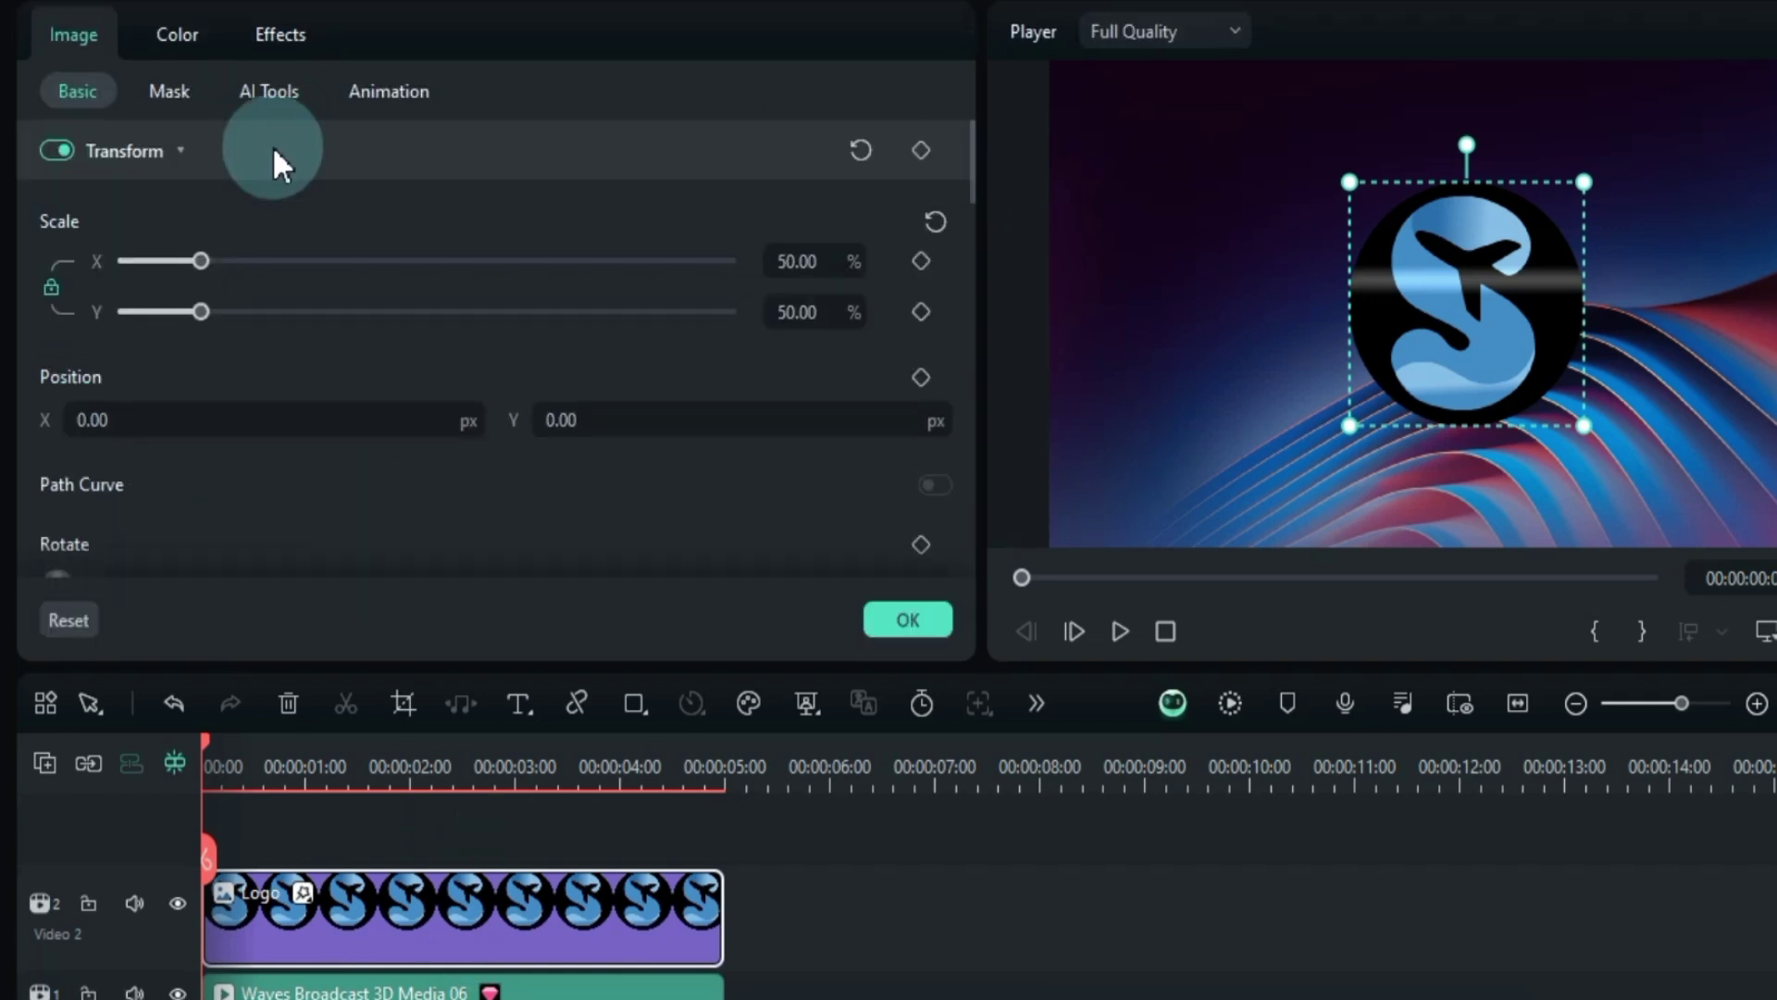
pyautogui.click(281, 2)
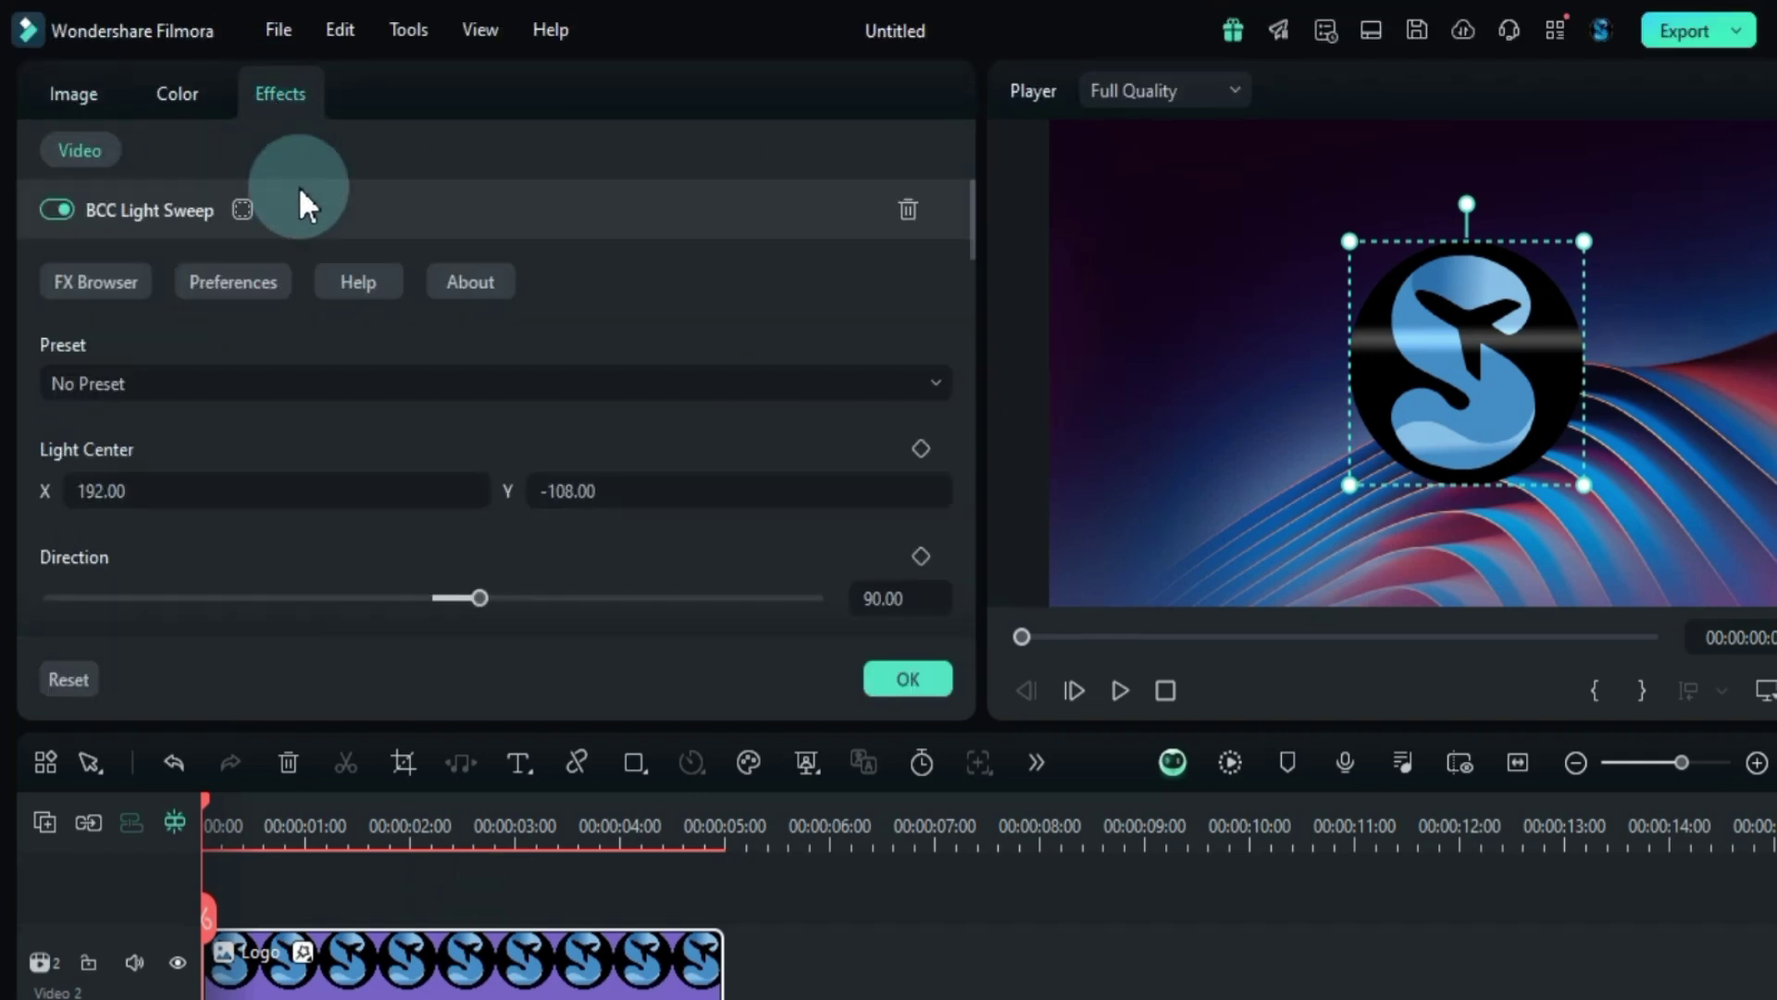
pyautogui.click(611, 384)
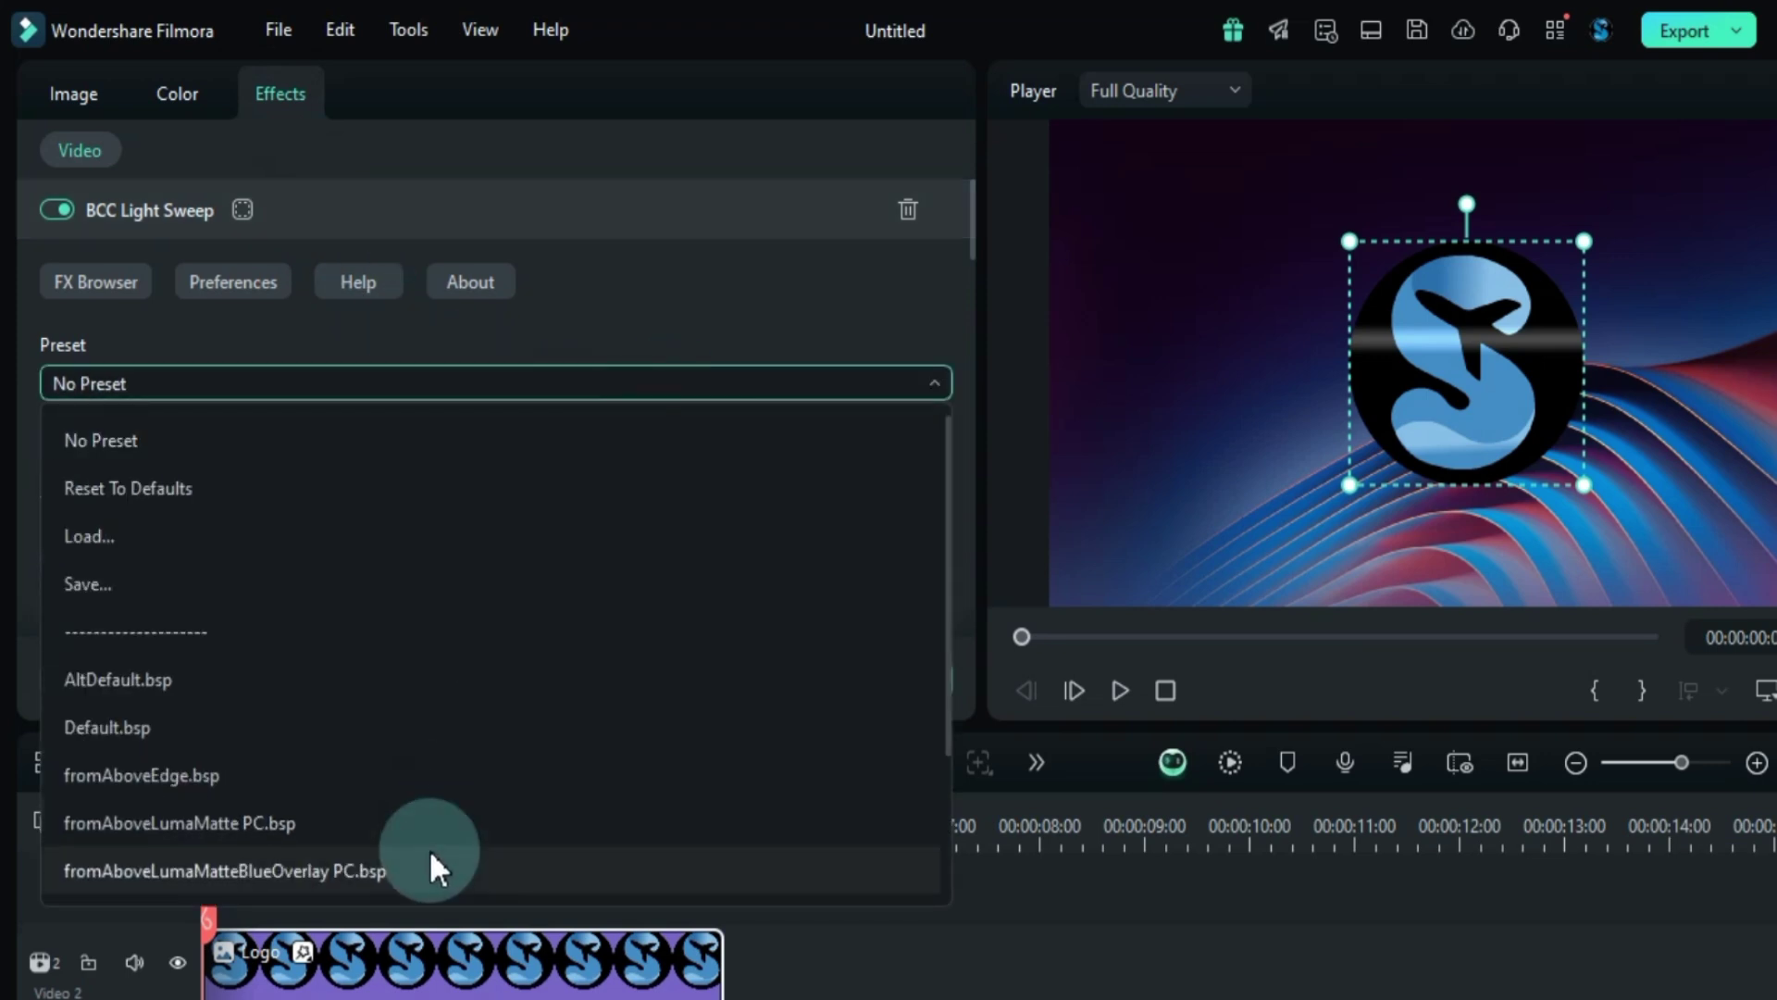
pyautogui.click(831, 353)
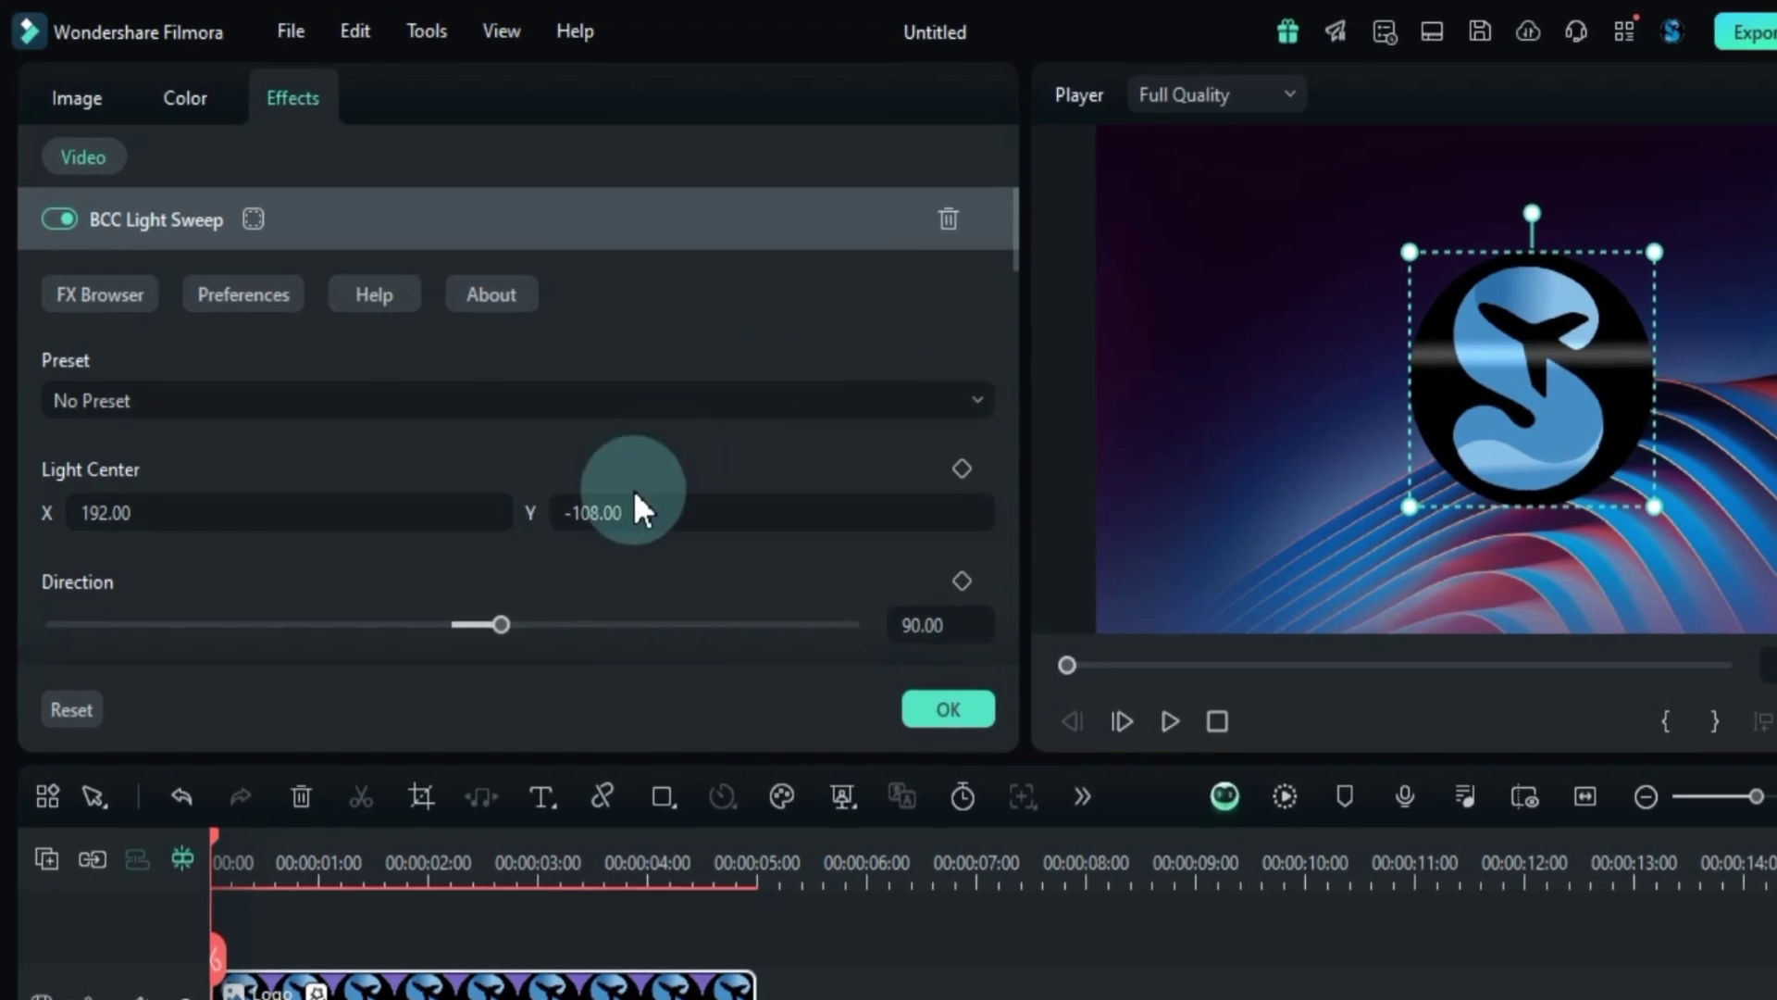
# Set the Light Sweep direction to 45, leaving falloff at 100.
pyautogui.scroll(-1, 621, 519)
pyautogui.moveTo(531, 555); pyautogui.dragTo(465, 528)
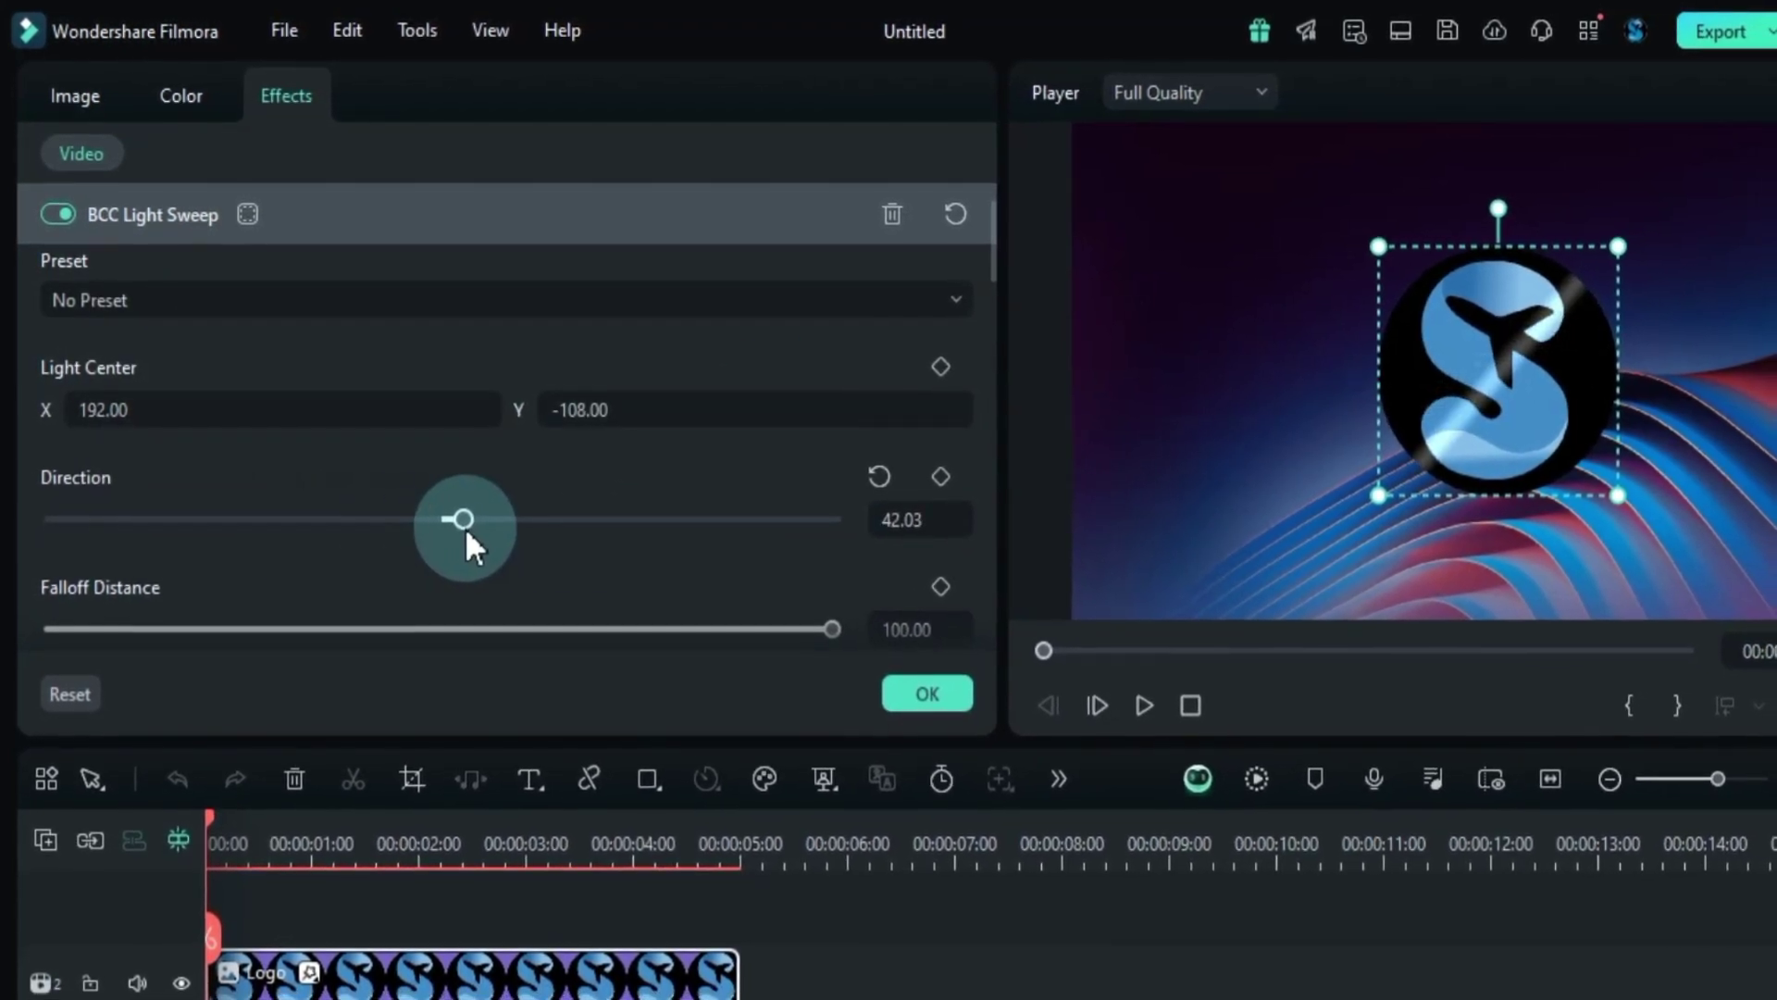
pyautogui.click(893, 522)
pyautogui.write('45')
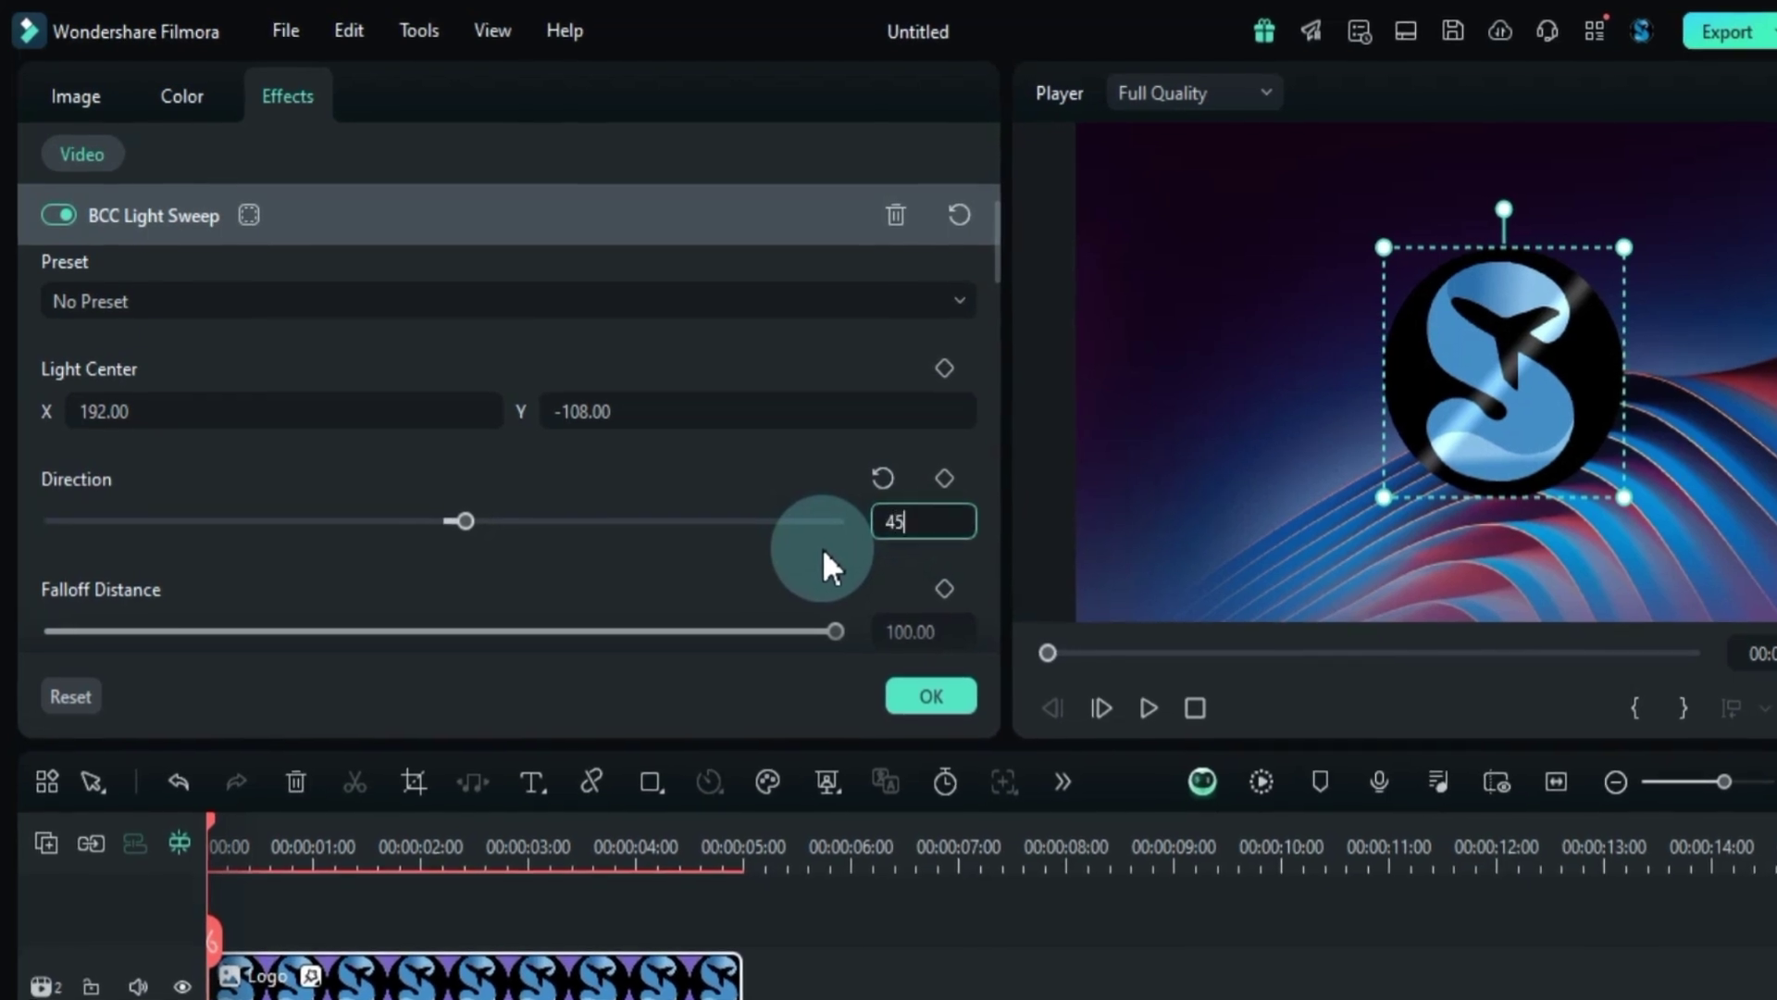
pyautogui.press('Return')
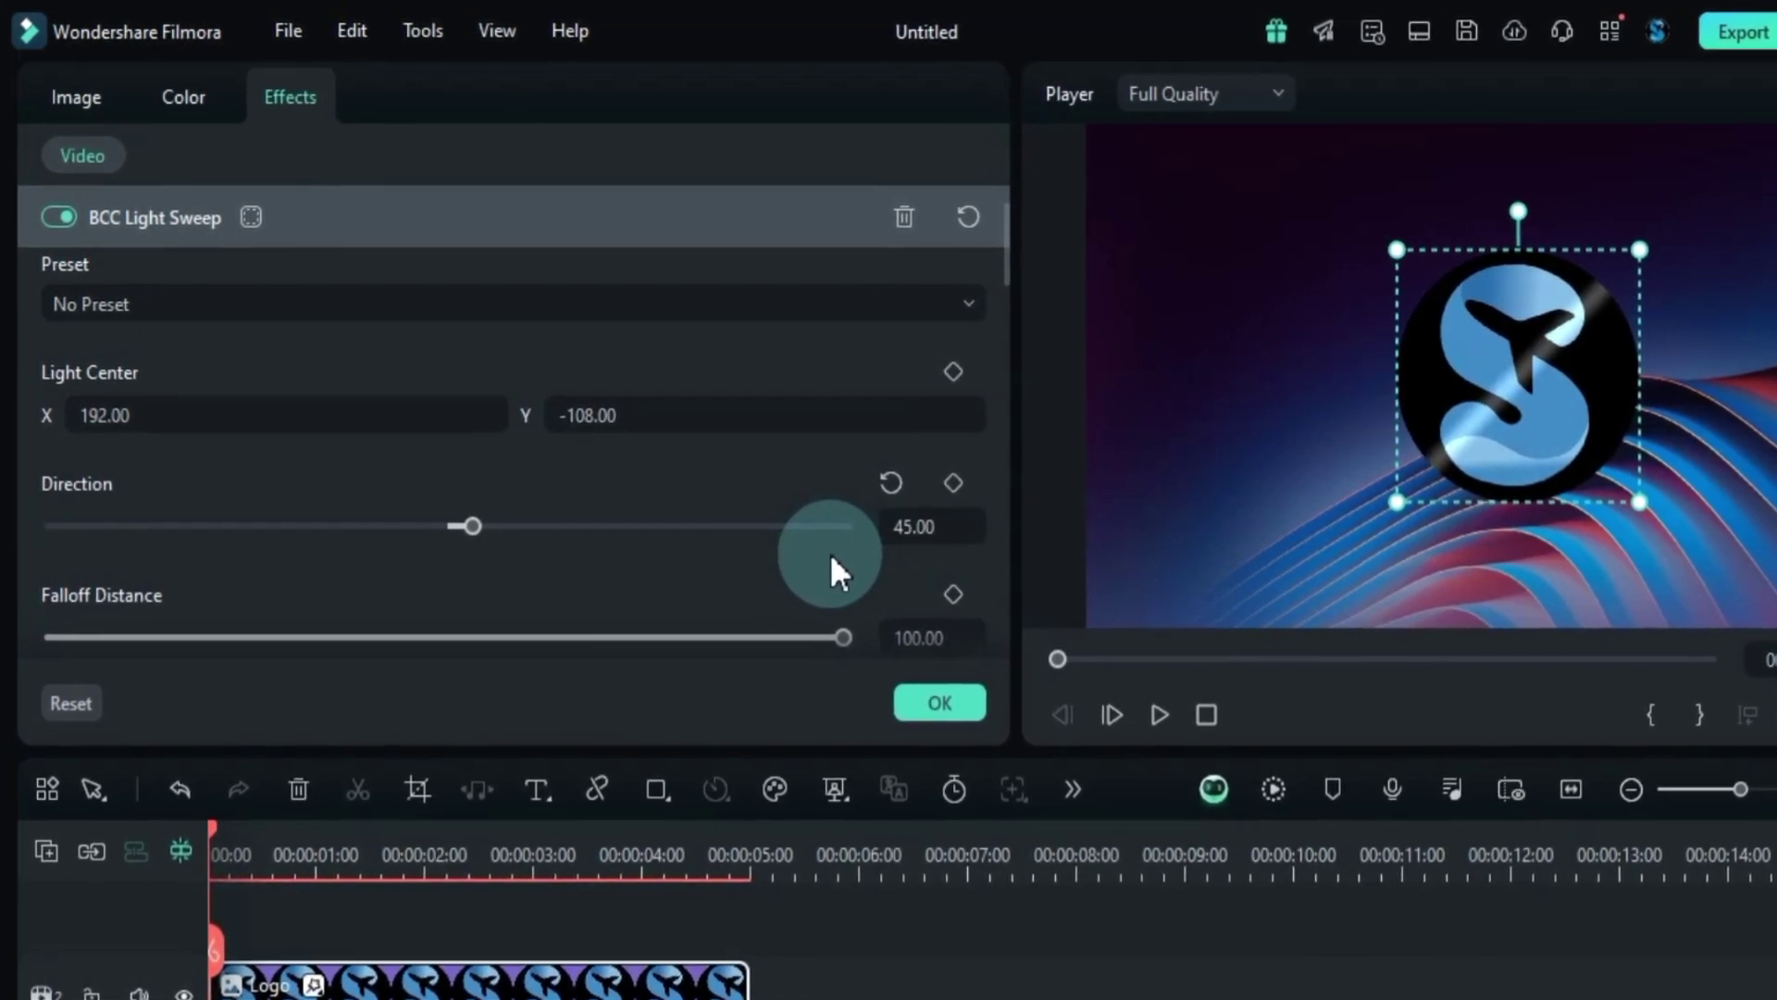
pyautogui.scroll(-2, 829, 552)
pyautogui.moveTo(825, 554); pyautogui.dragTo(870, 560)
# Widen the Light Sweep Cone Width to 200.
pyautogui.scroll(-2, 778, 544)
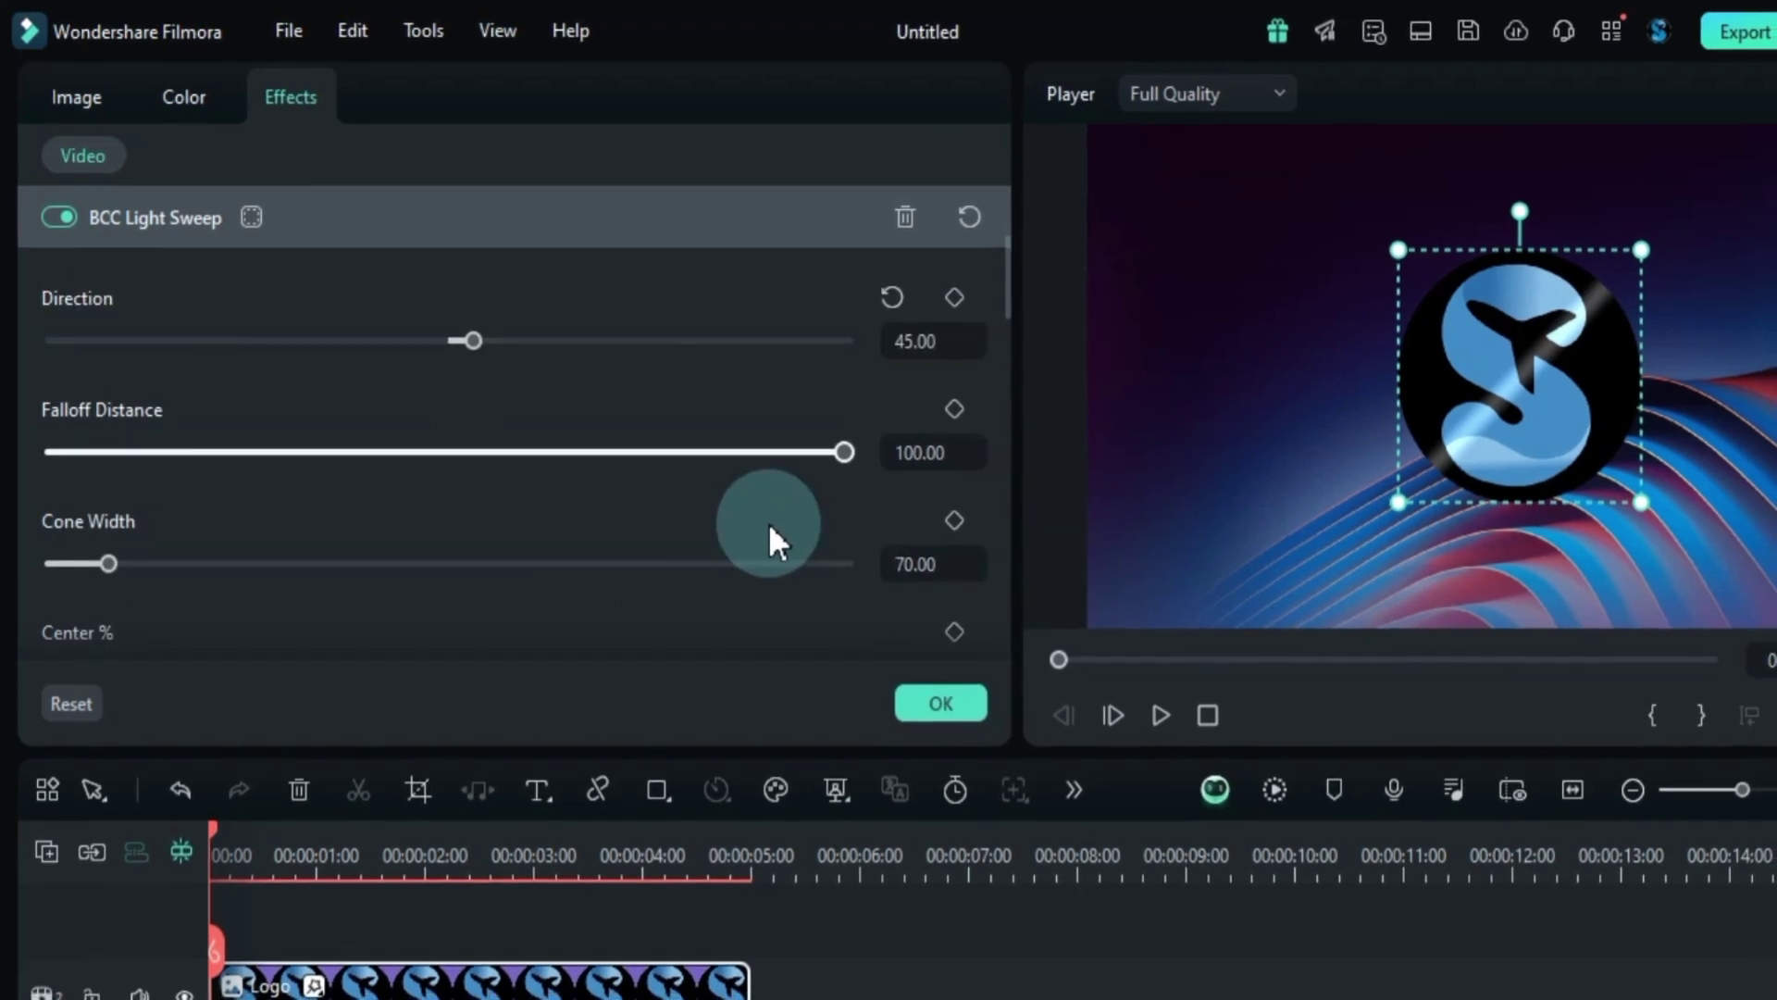
pyautogui.click(111, 567)
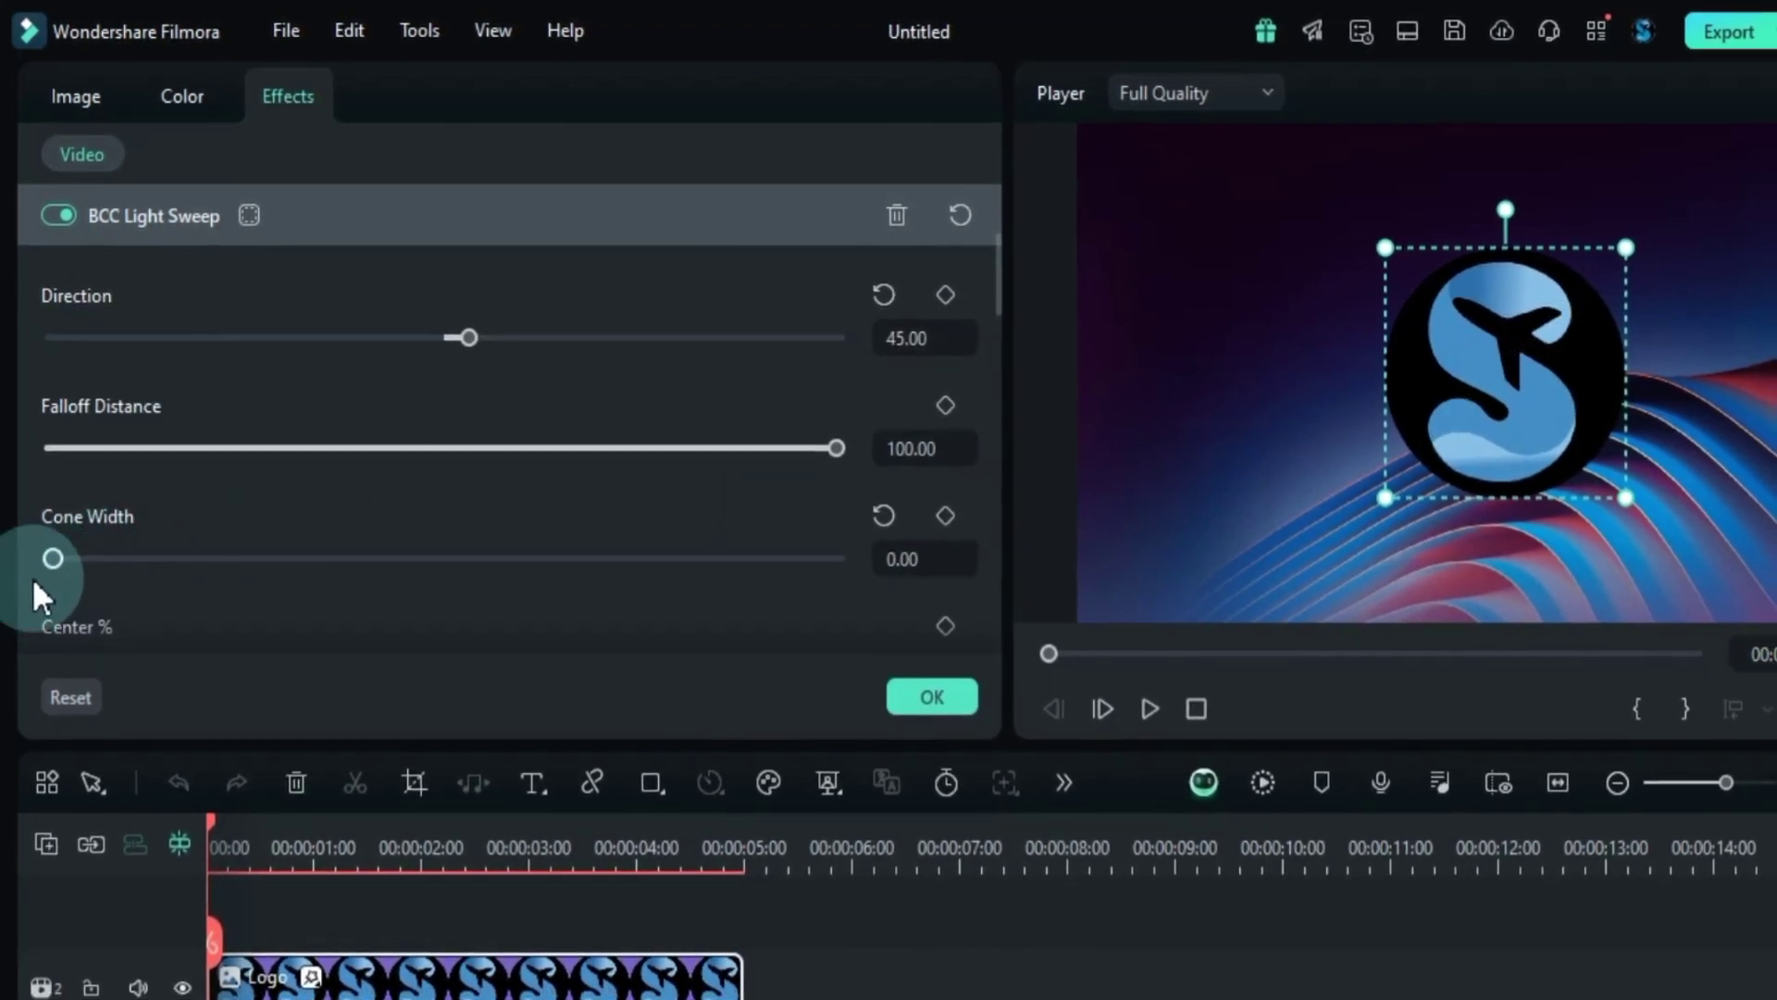
pyautogui.moveTo(35, 585); pyautogui.dragTo(212, 627)
pyautogui.click(892, 562)
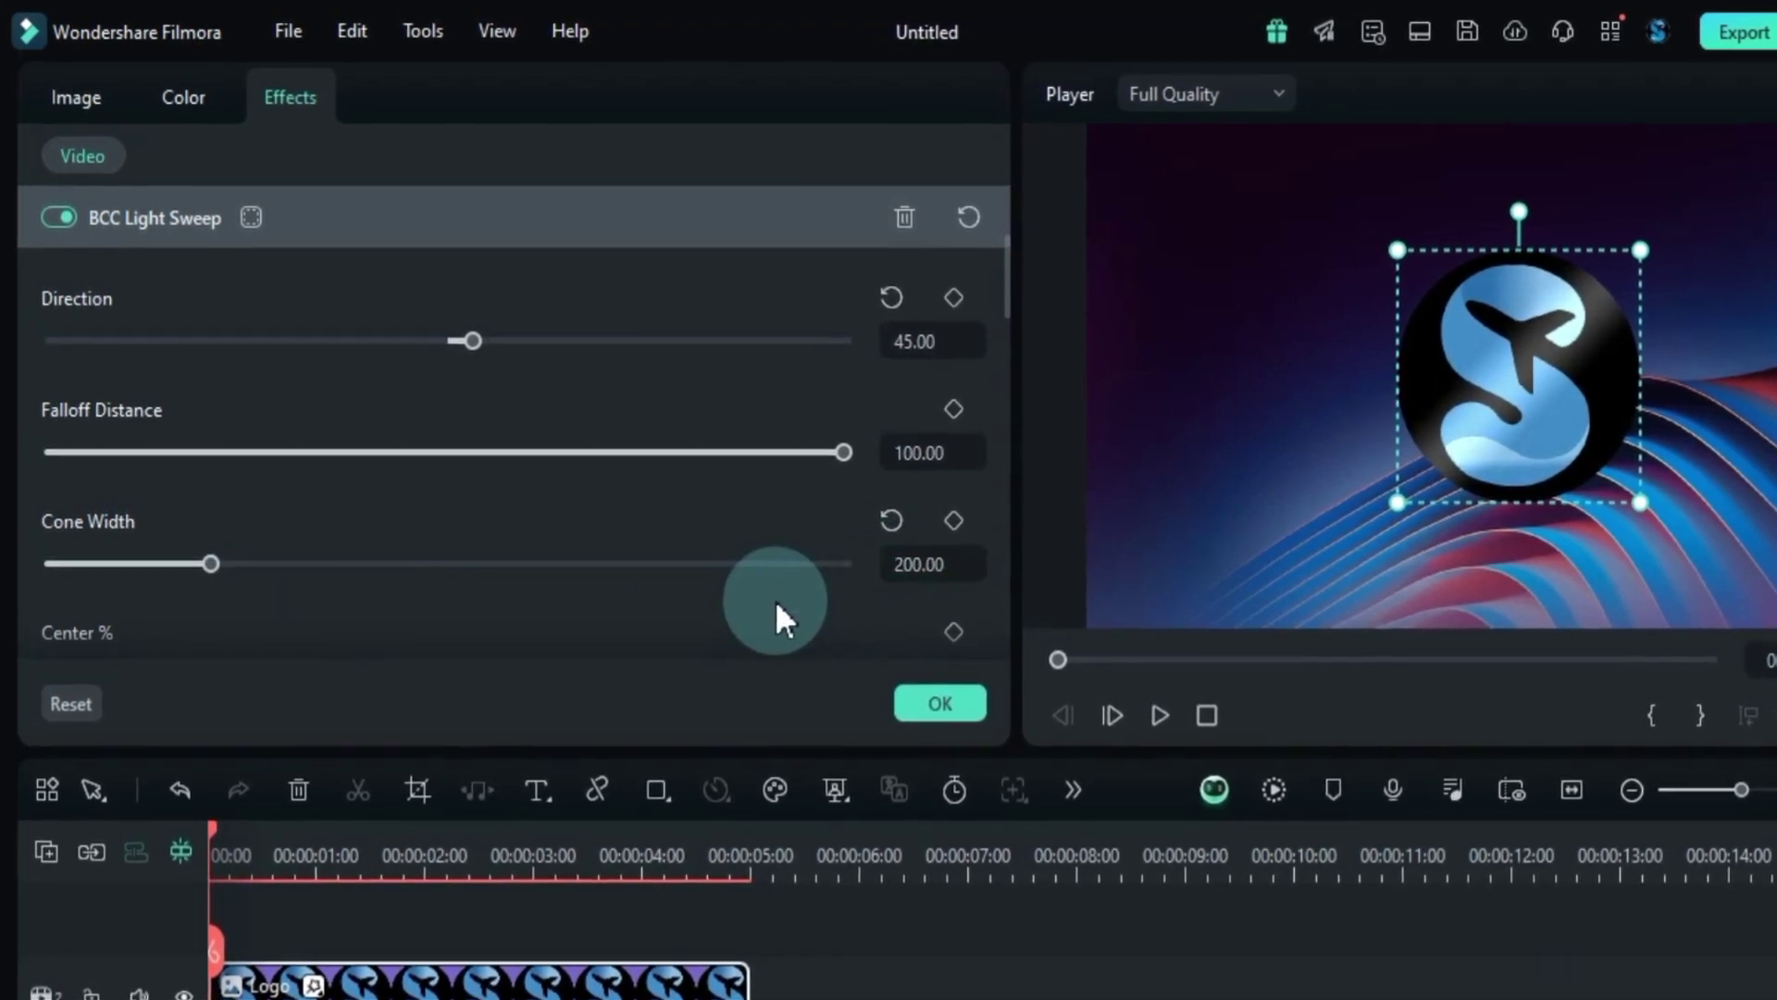
pyautogui.scroll(-1, 575, 547)
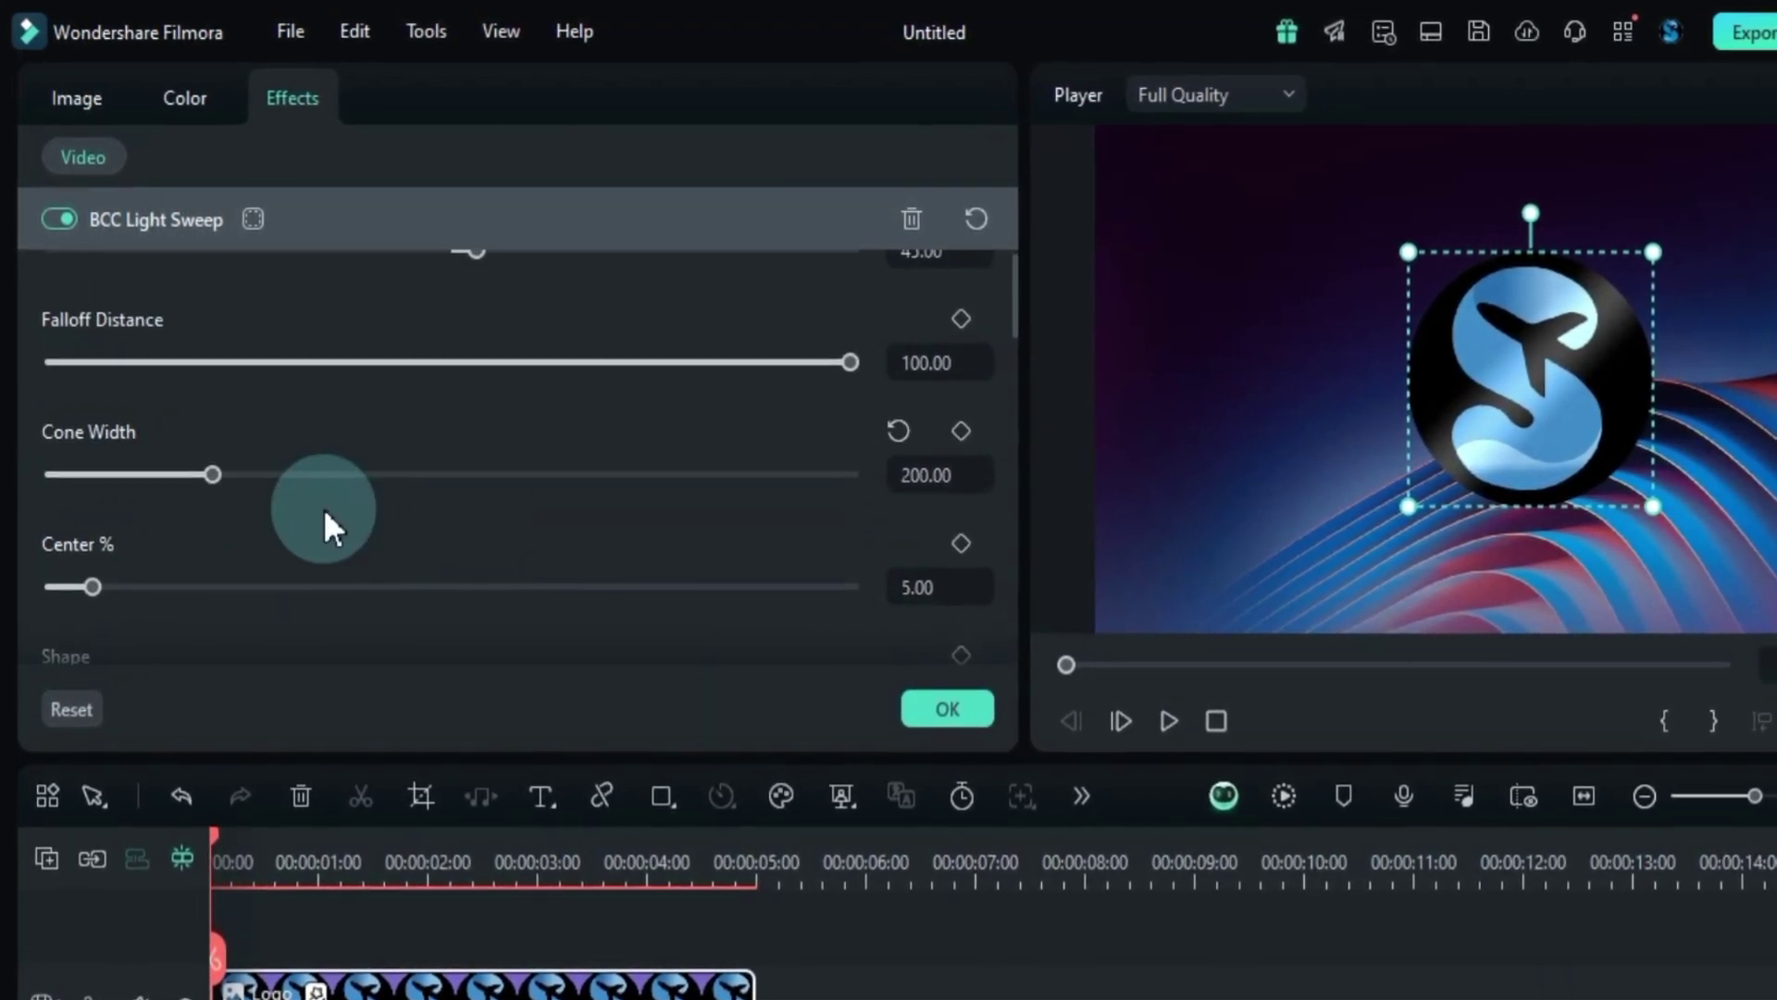
pyautogui.moveTo(926, 474); pyautogui.dragTo(975, 480)
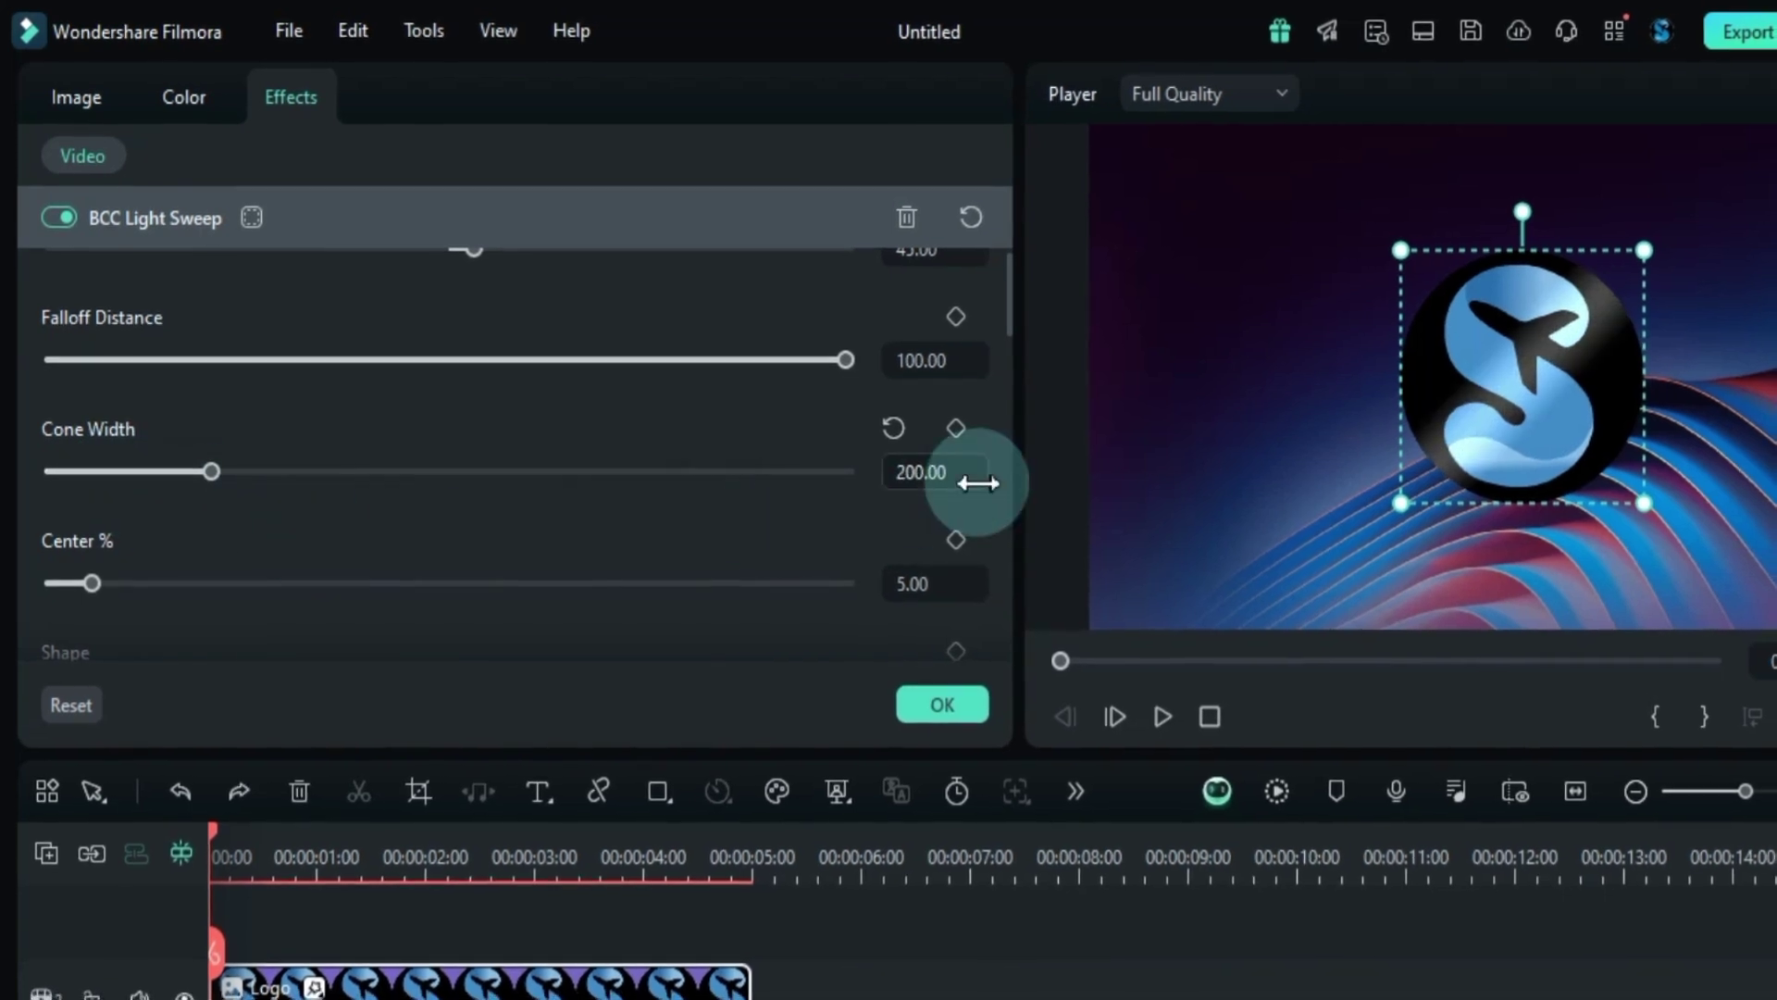
# Restore the sweep's Center % to its default 5 after trying other values.
pyautogui.click(89, 597)
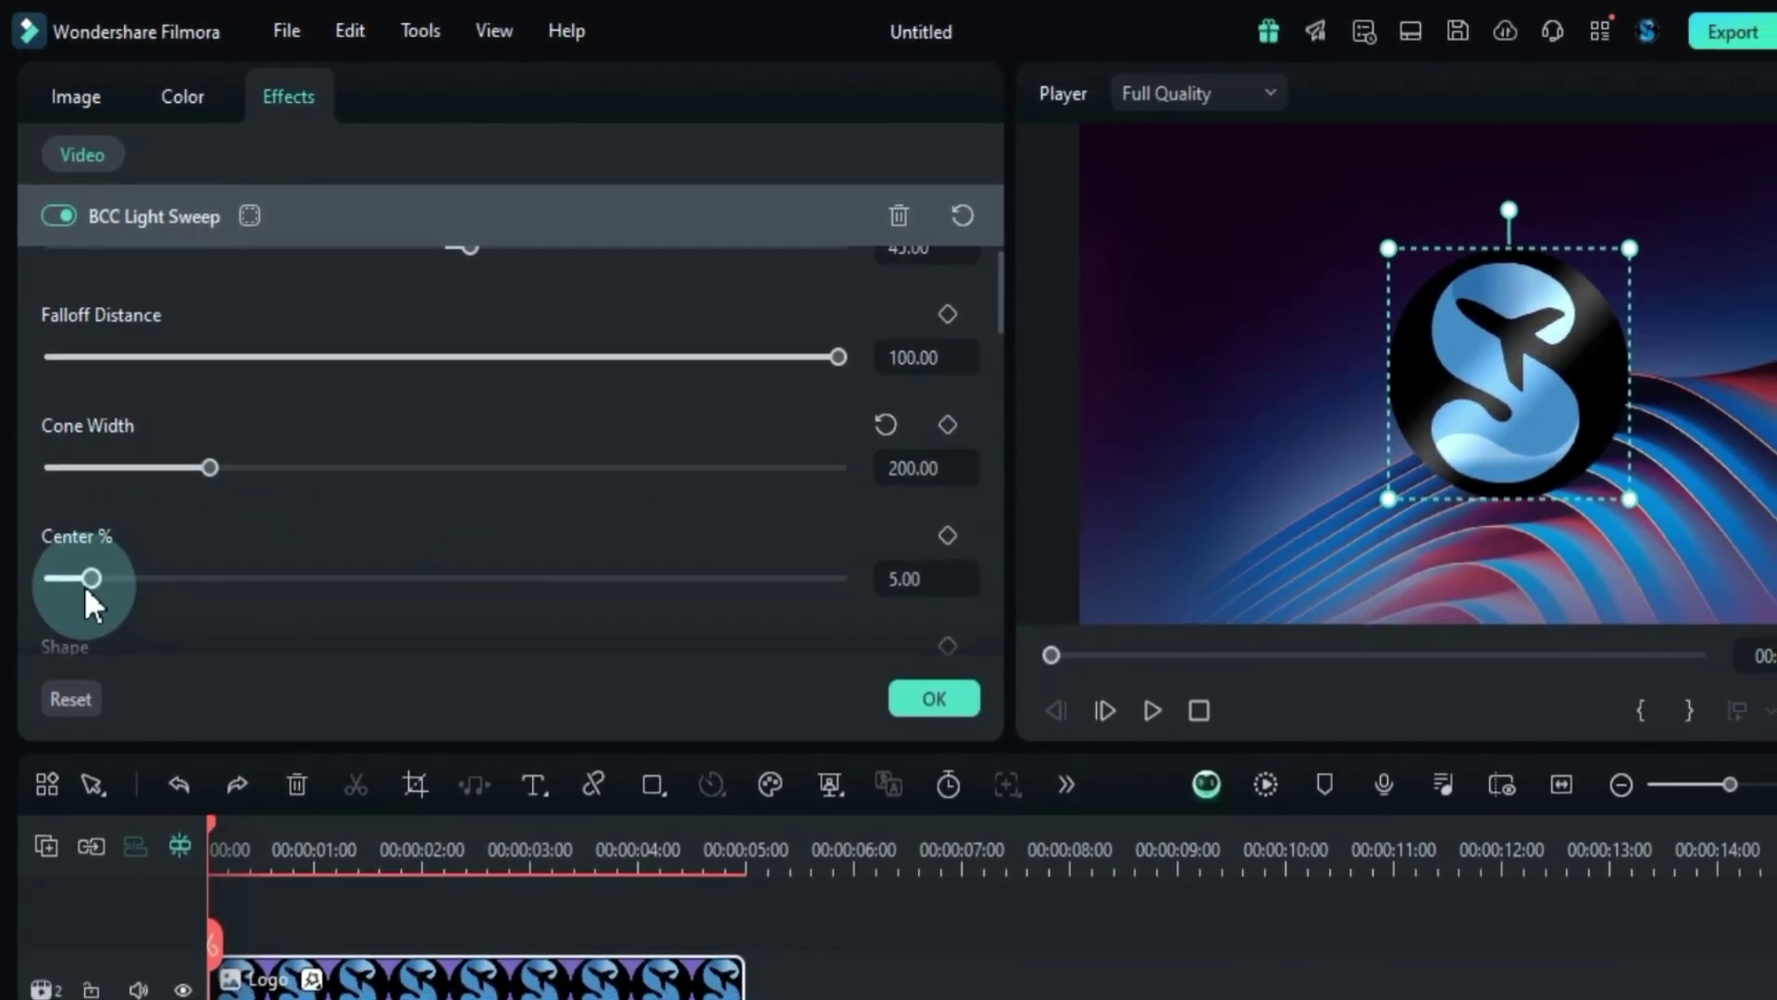
pyautogui.moveTo(87, 593)
pyautogui.mouseDown()
pyautogui.moveTo(440, 571)
pyautogui.moveTo(60, 606)
pyautogui.mouseUp()
pyautogui.click(877, 529)
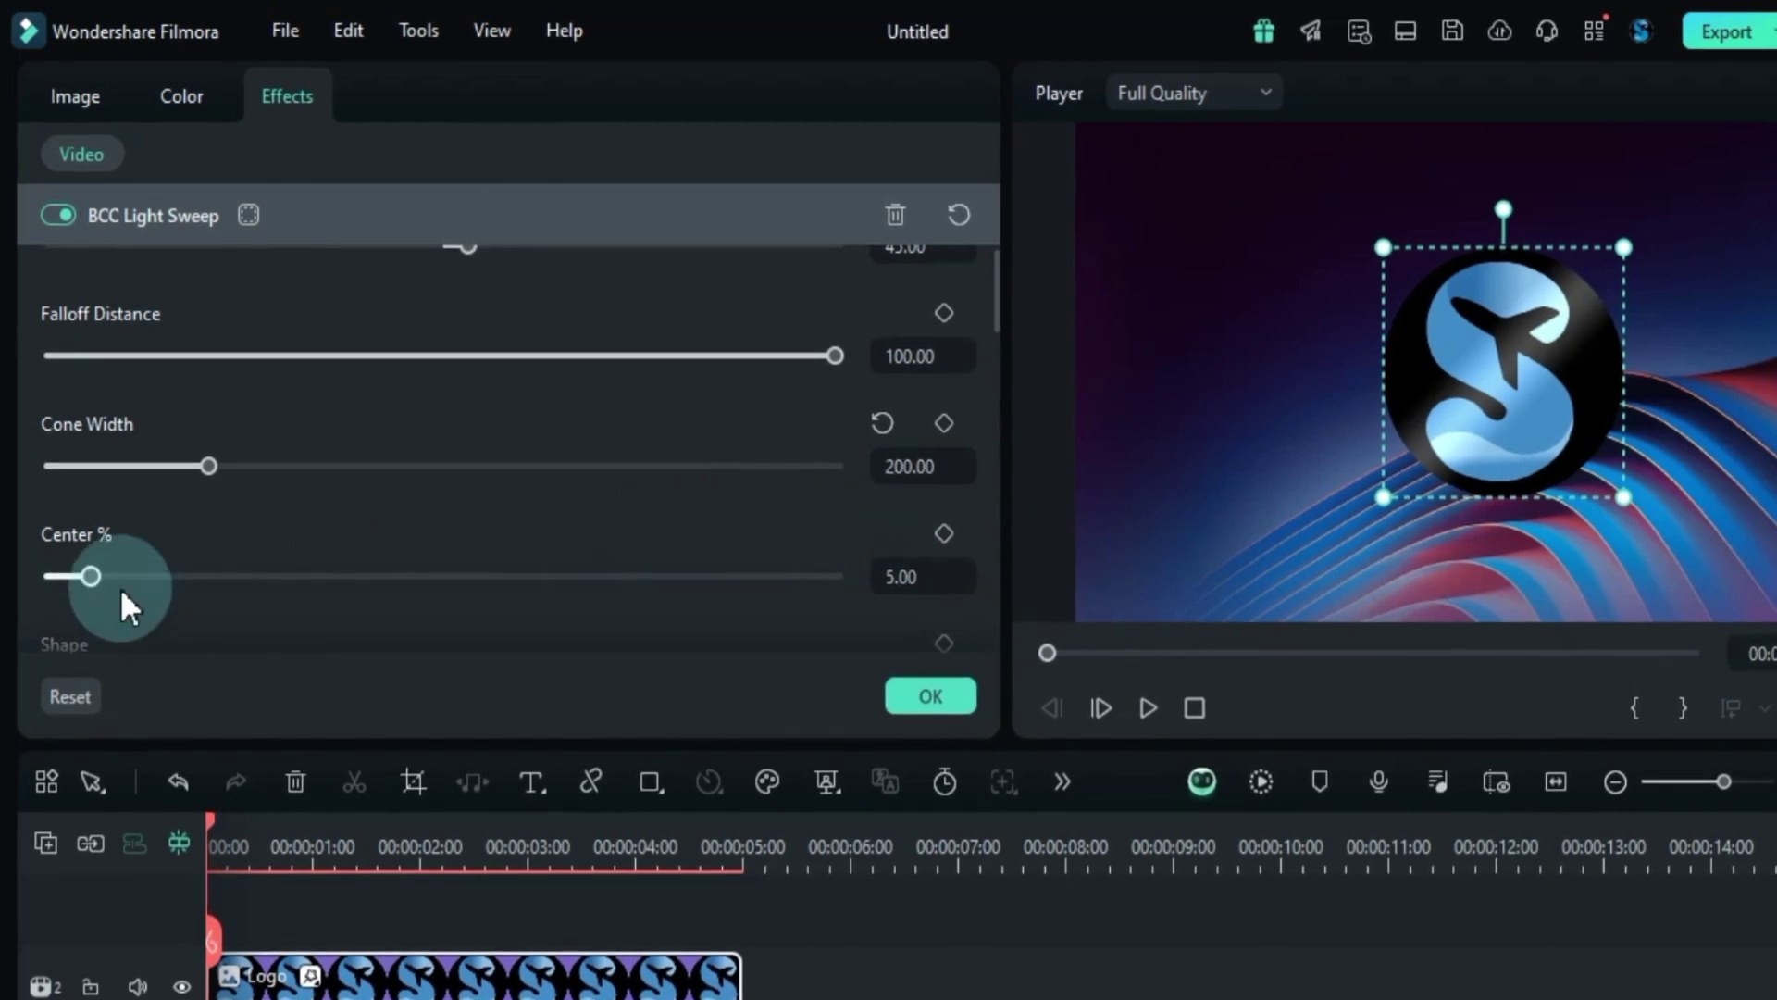
pyautogui.scroll(-2, 128, 606)
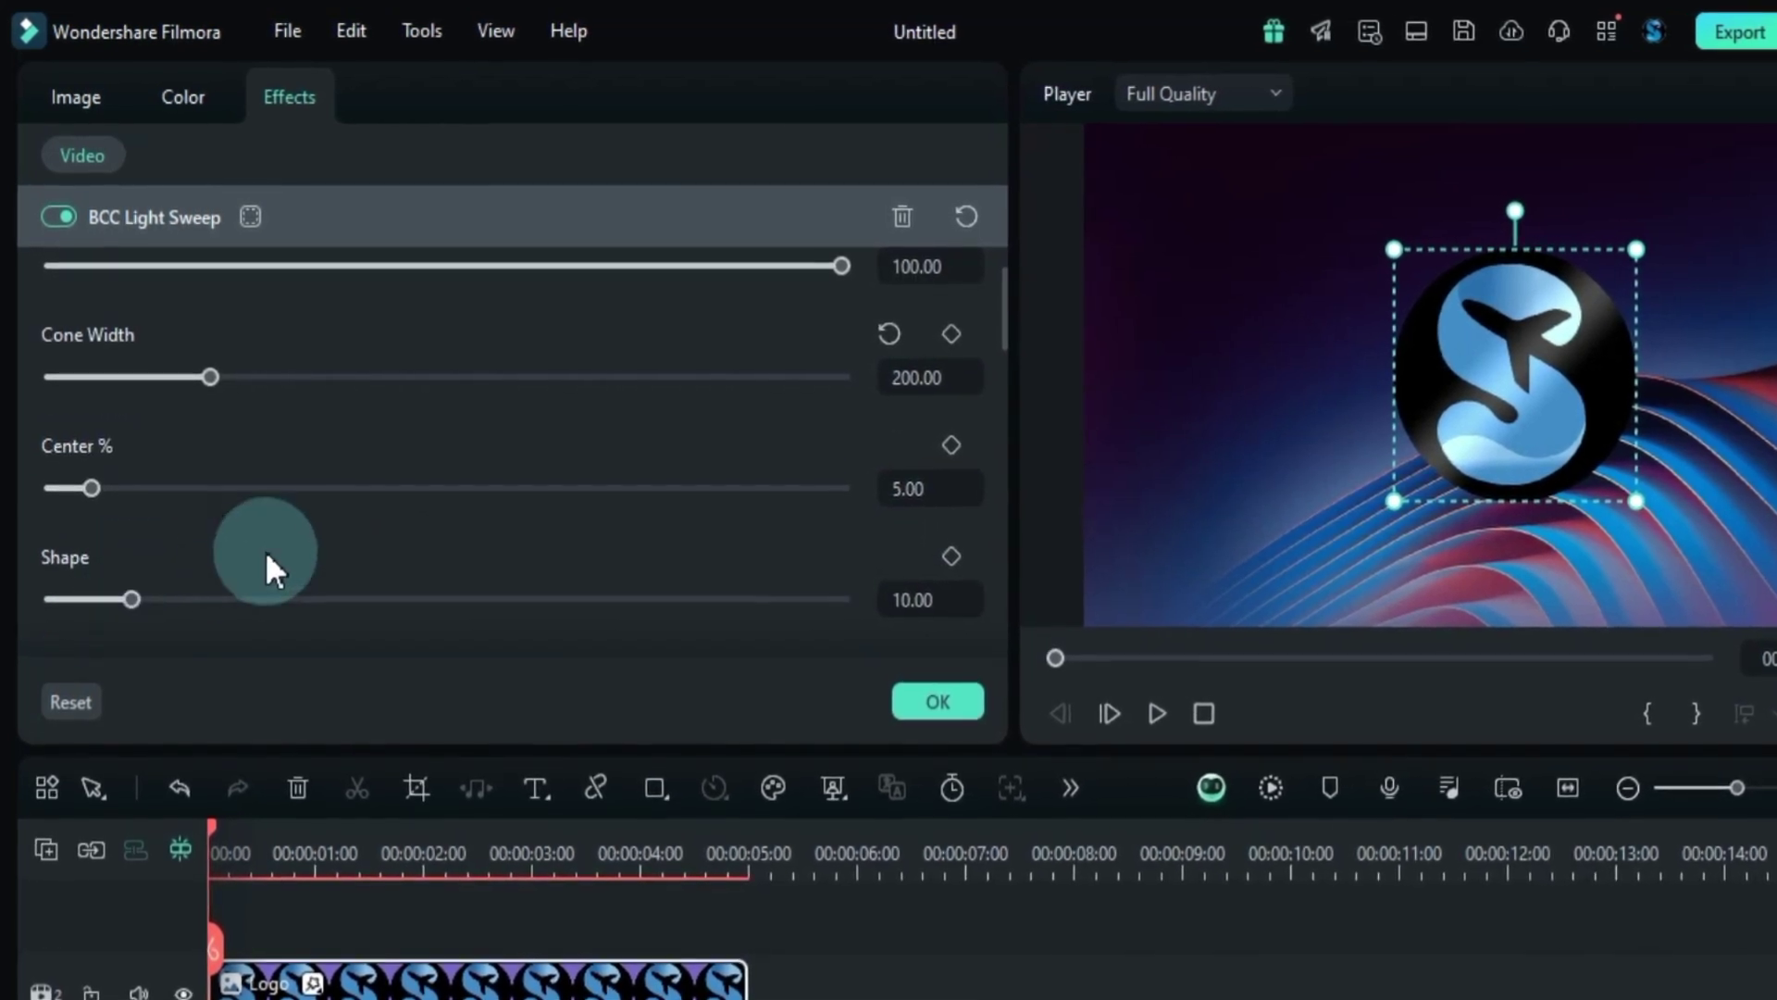
# Reset the light sweep Shape to 10 and Intensity to 30.
pyautogui.scroll(-1, 268, 555)
pyautogui.moveTo(159, 524); pyautogui.dragTo(371, 583)
pyautogui.click(896, 468)
pyautogui.scroll(-2, 352, 568)
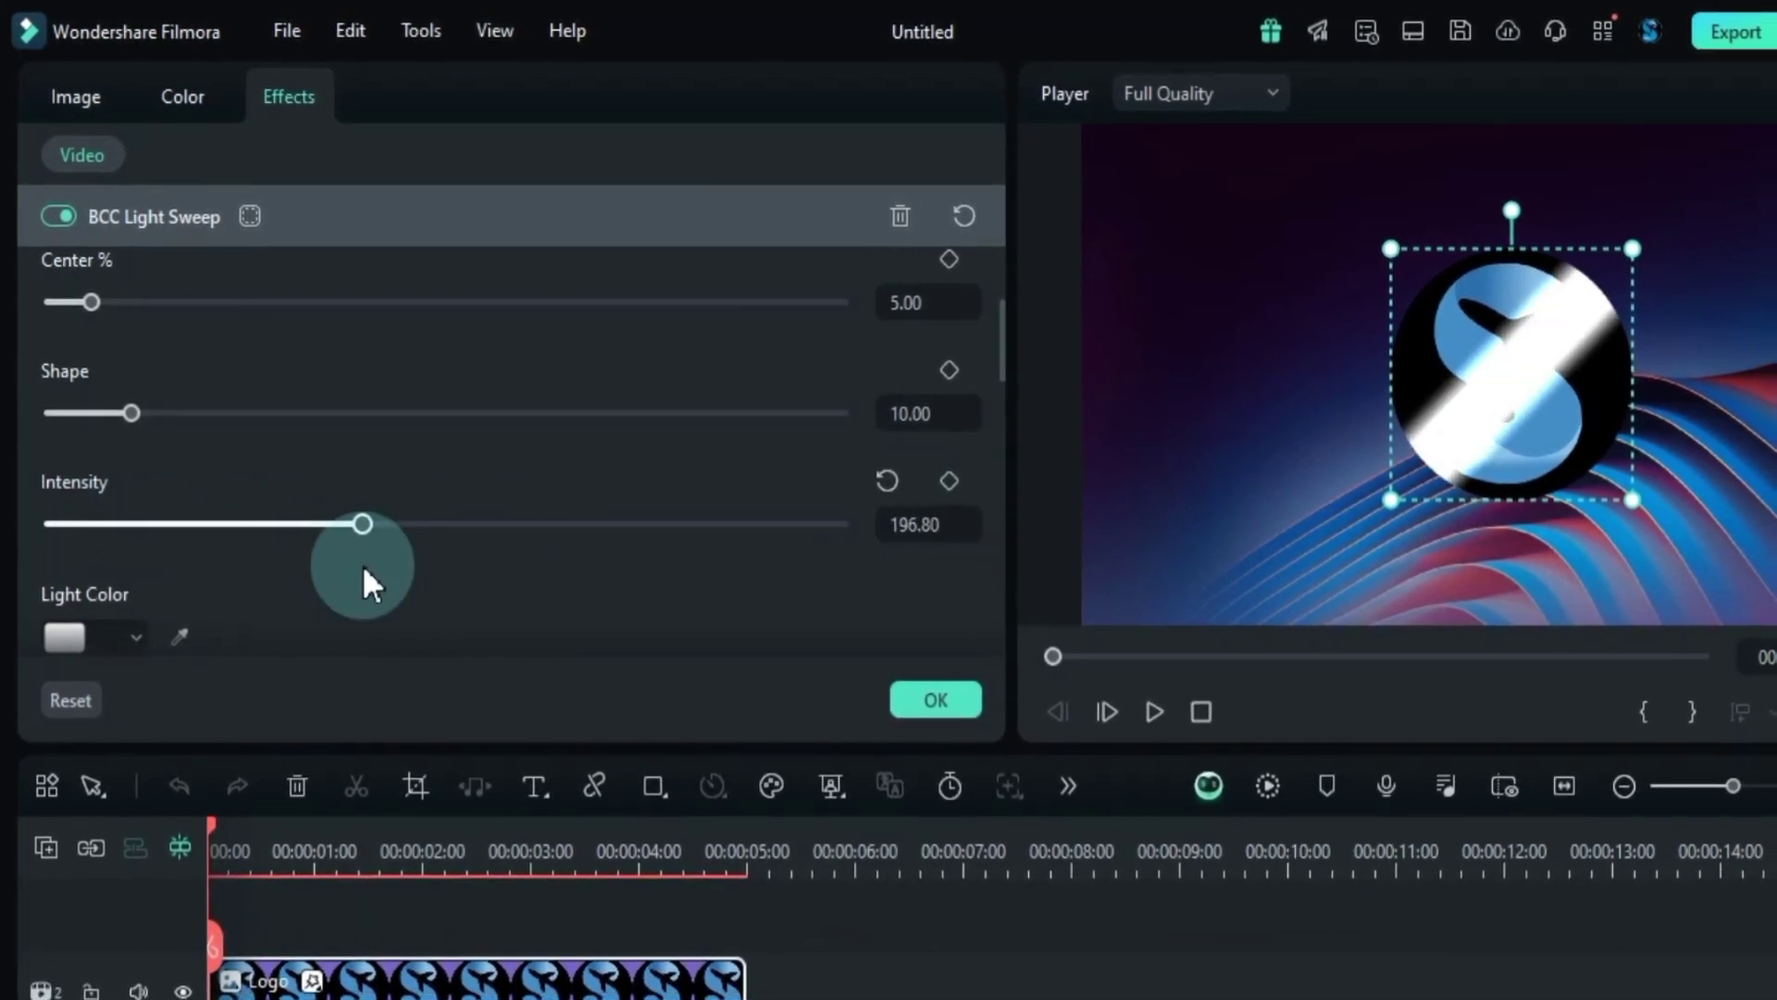
pyautogui.click(887, 480)
# Change the light colour to light blue after briefly trying yellow.
pyautogui.scroll(-1, 324, 542)
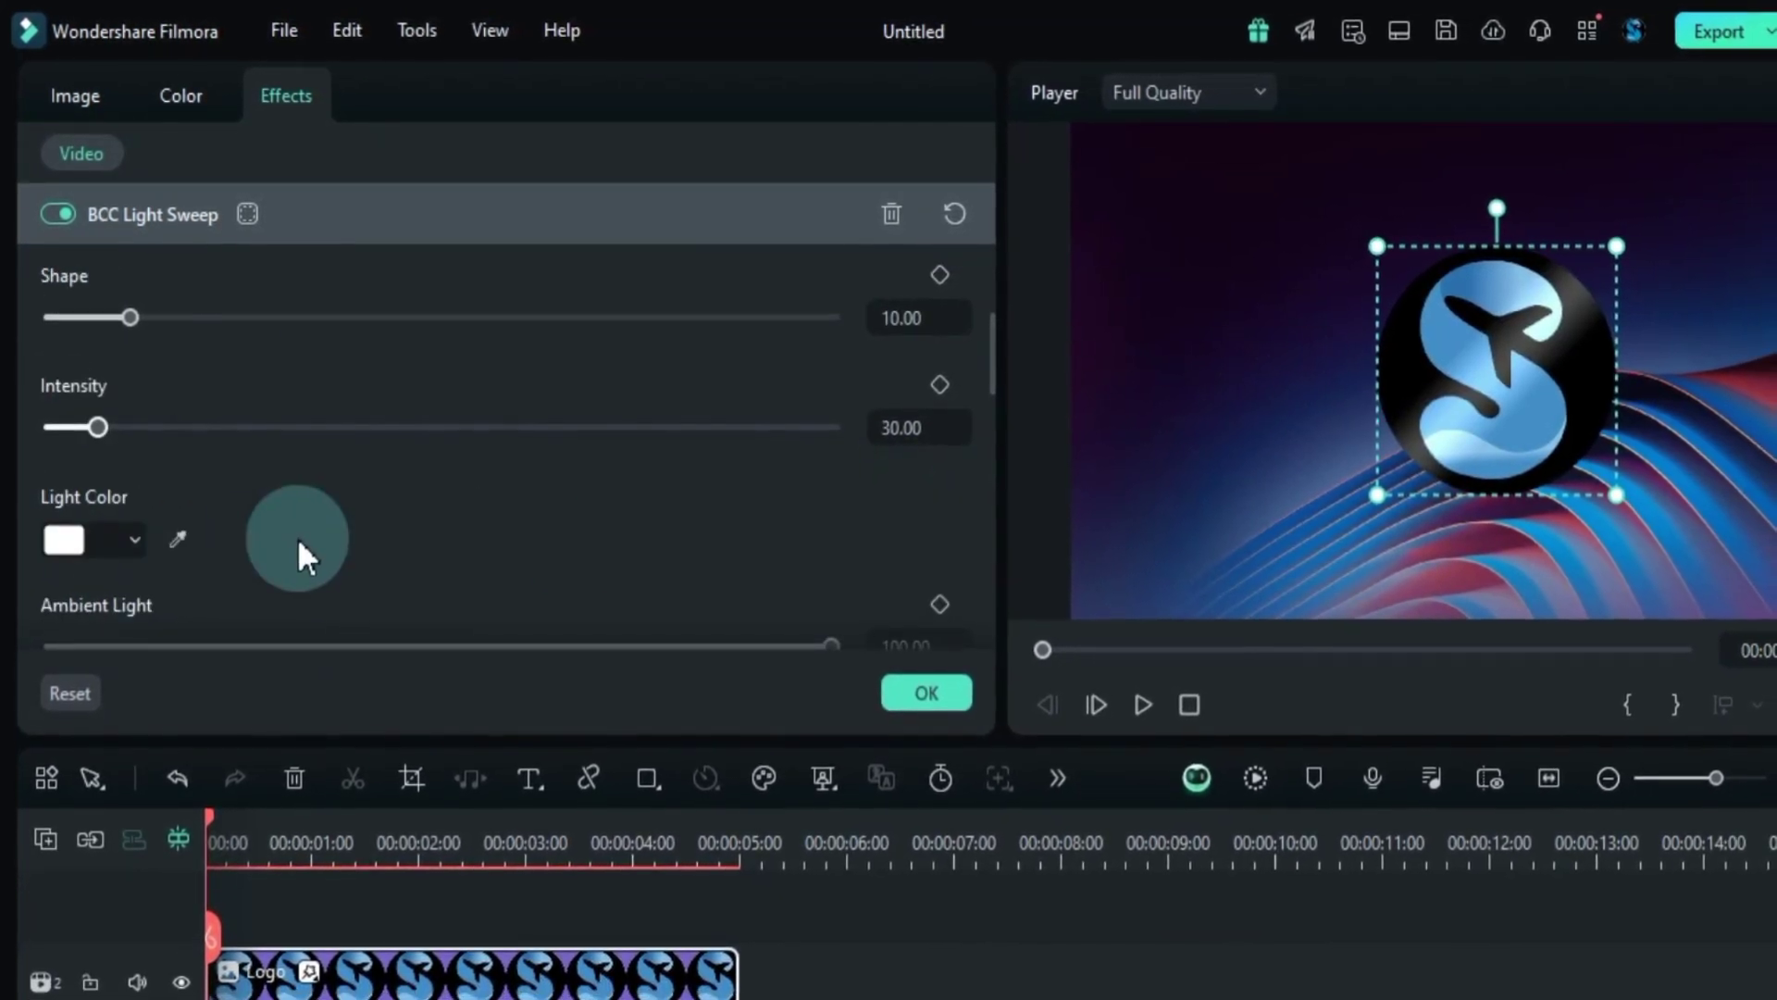
pyautogui.click(64, 540)
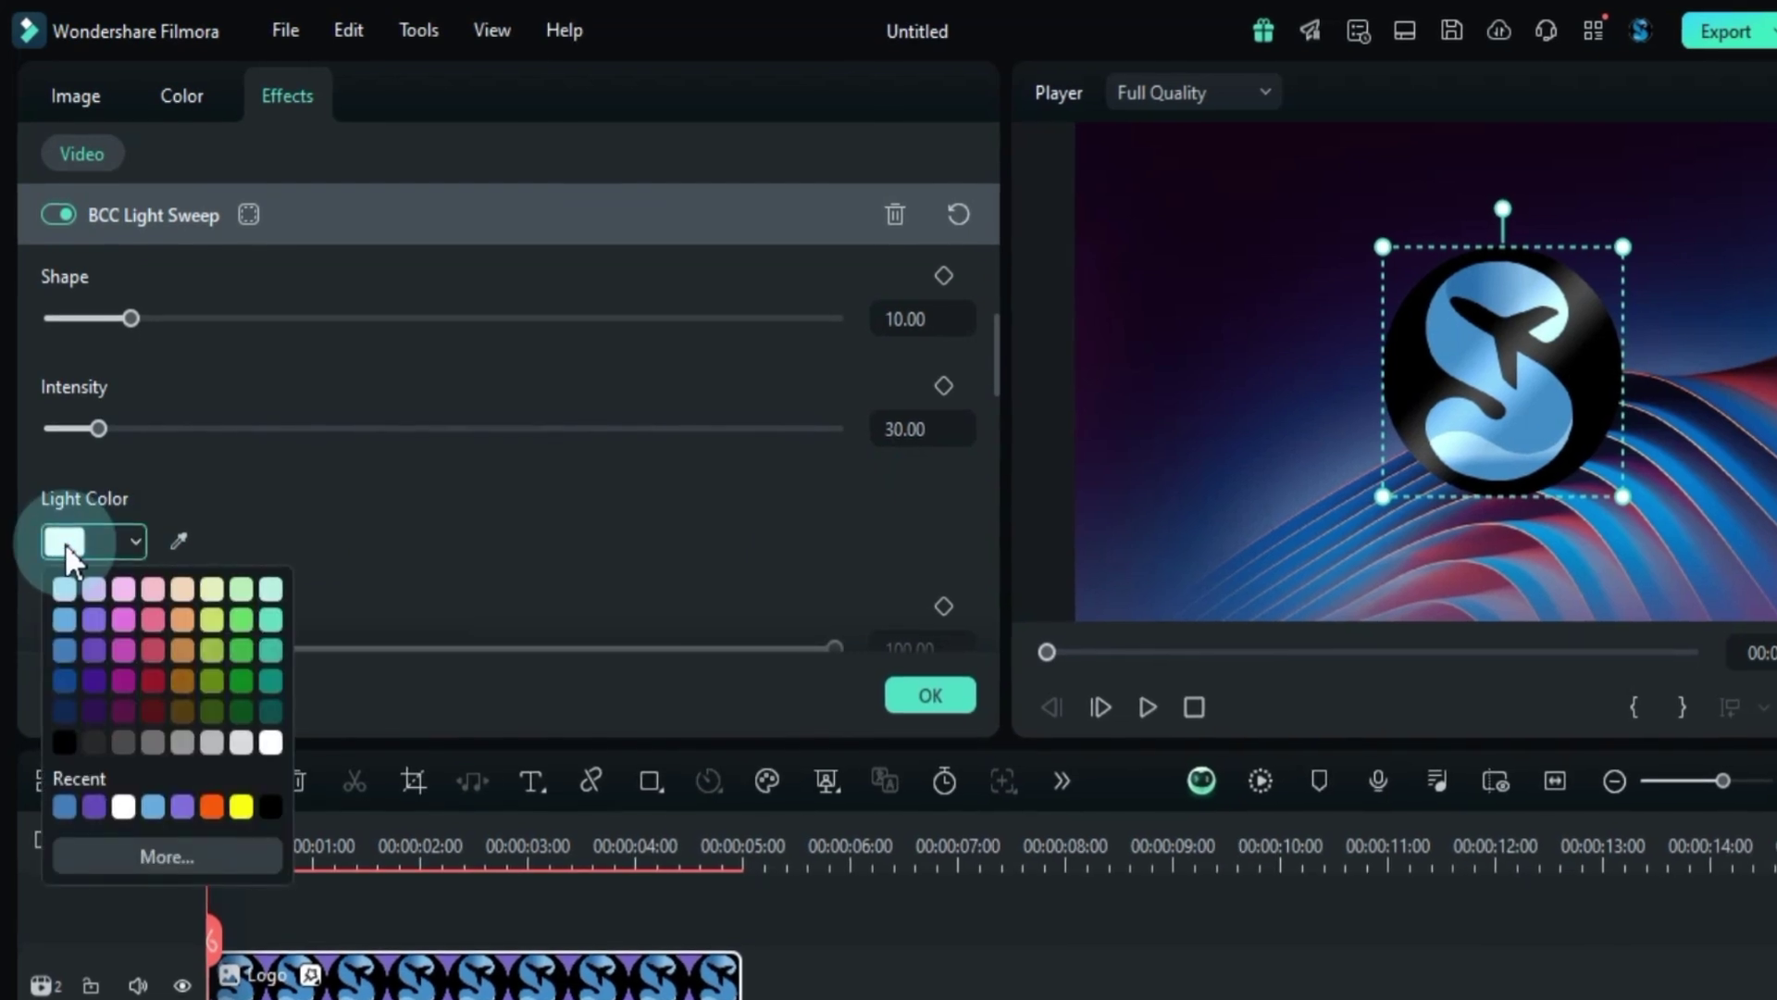
pyautogui.click(243, 814)
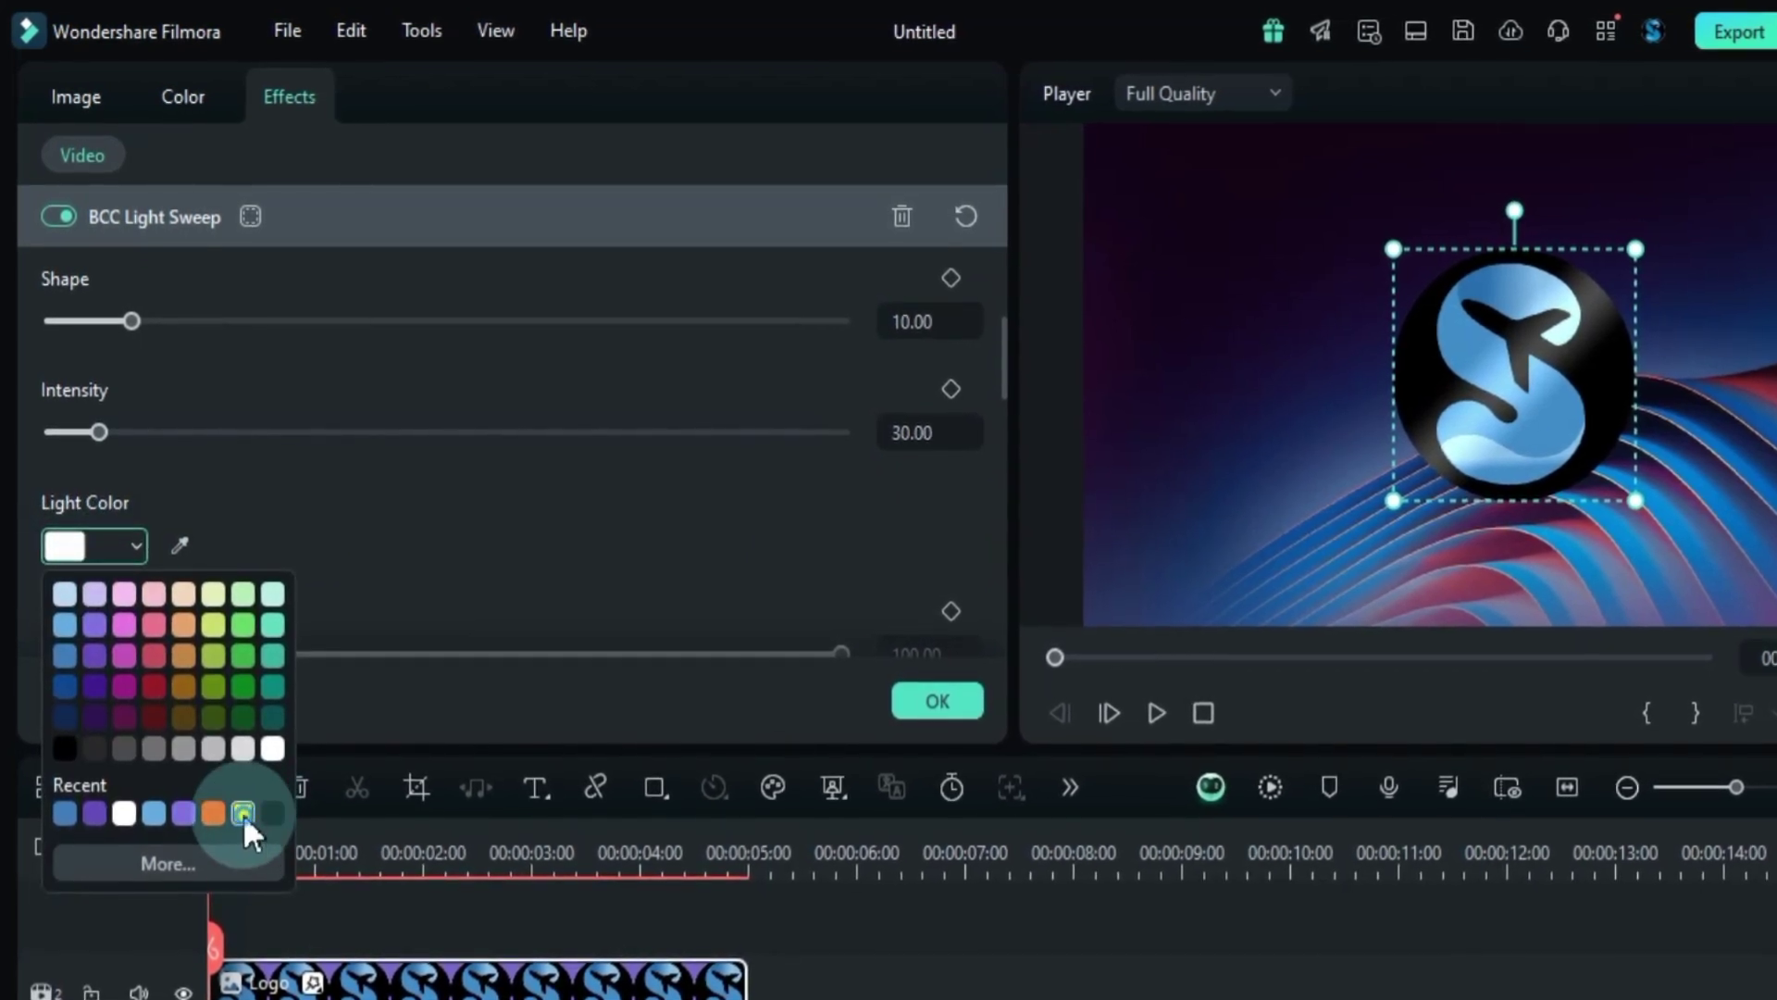
pyautogui.click(64, 548)
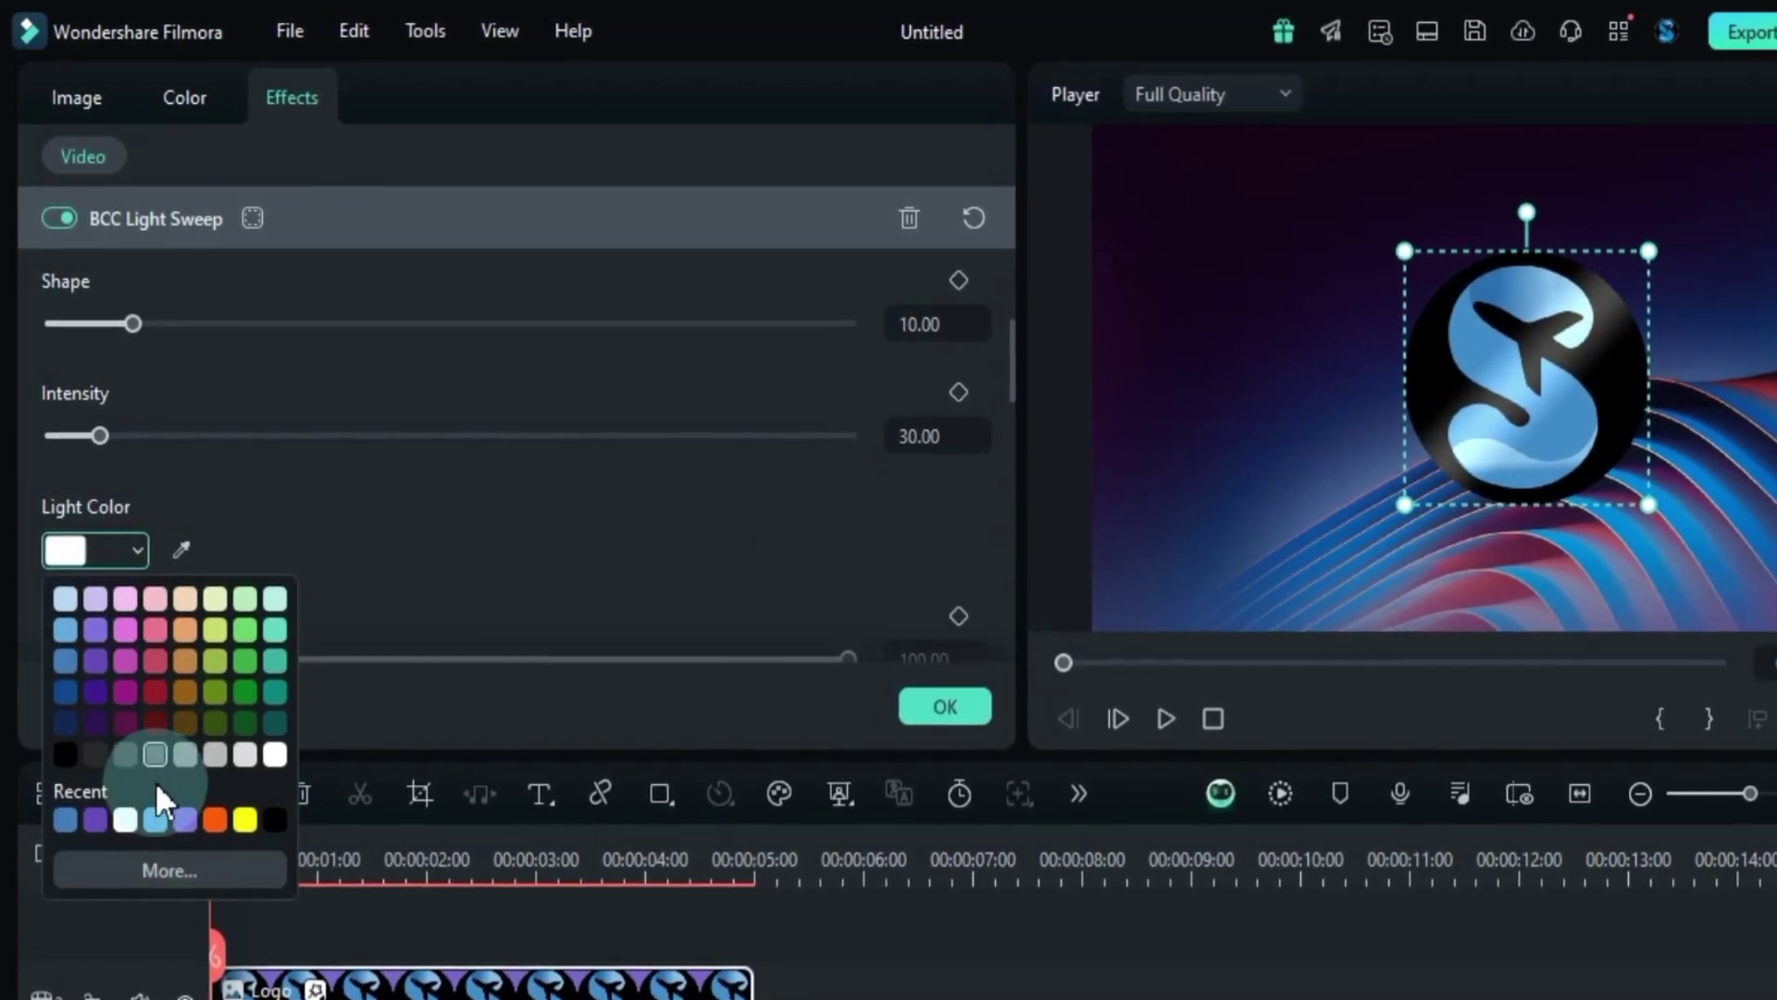
pyautogui.click(155, 818)
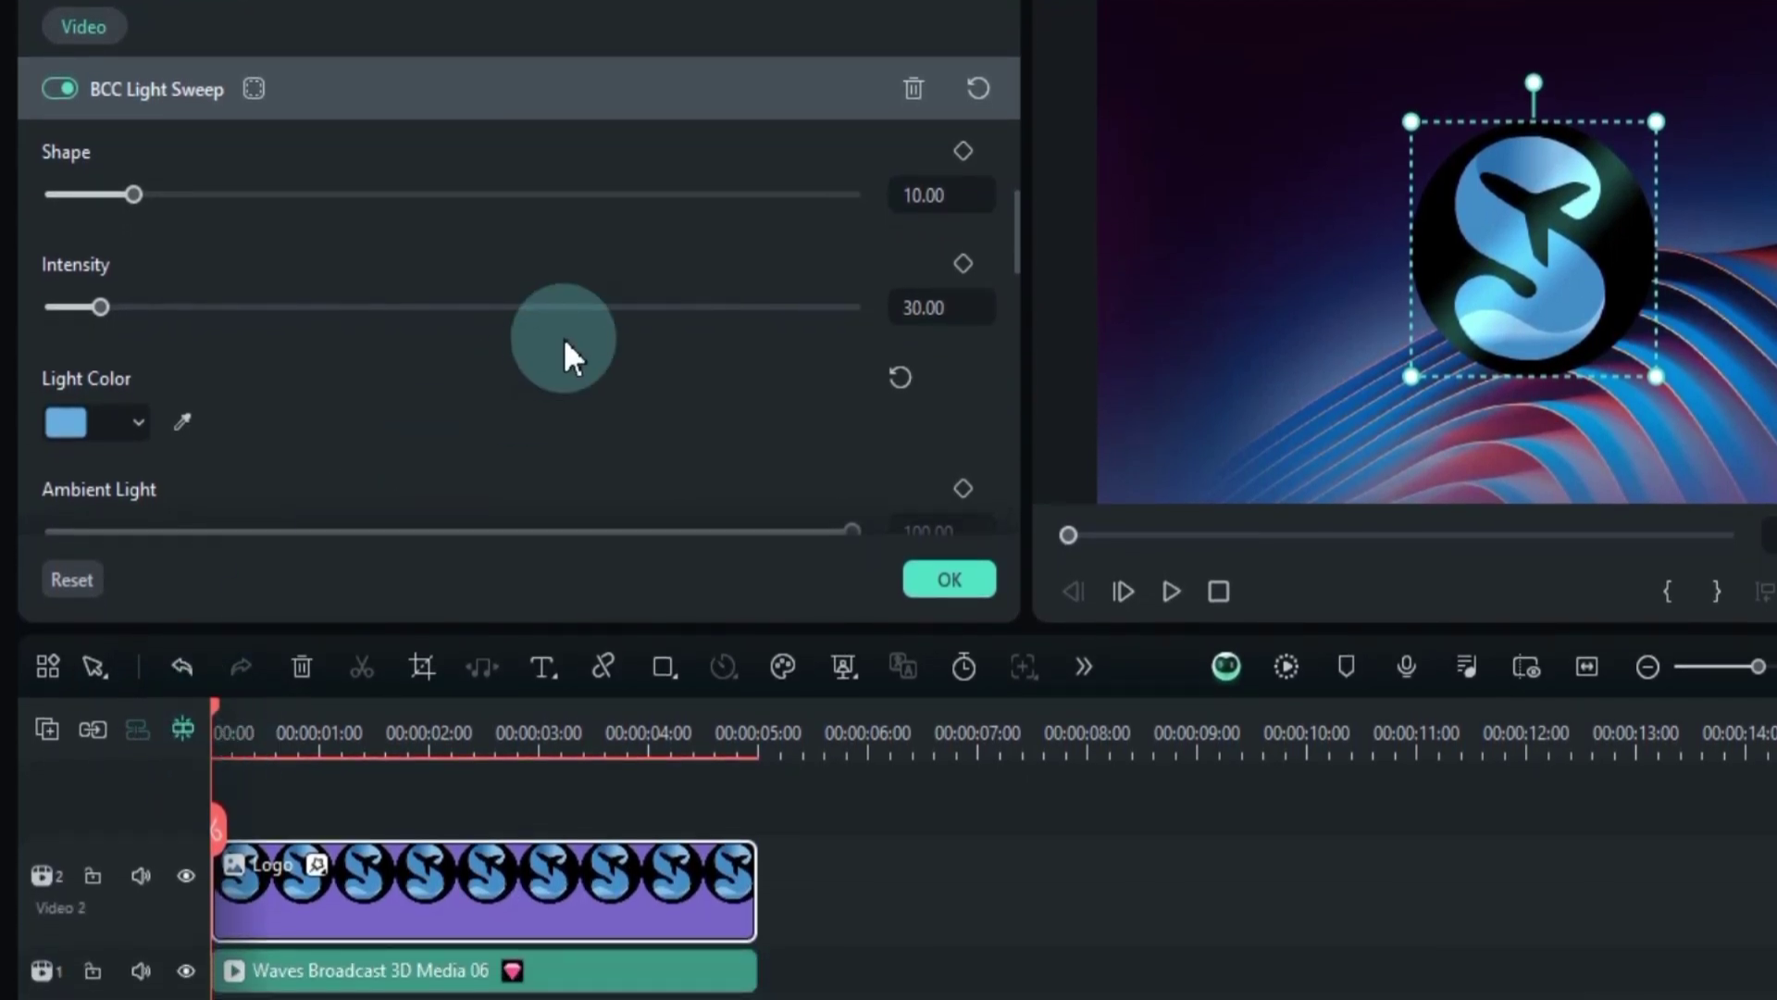
pyautogui.scroll(10, 567, 356)
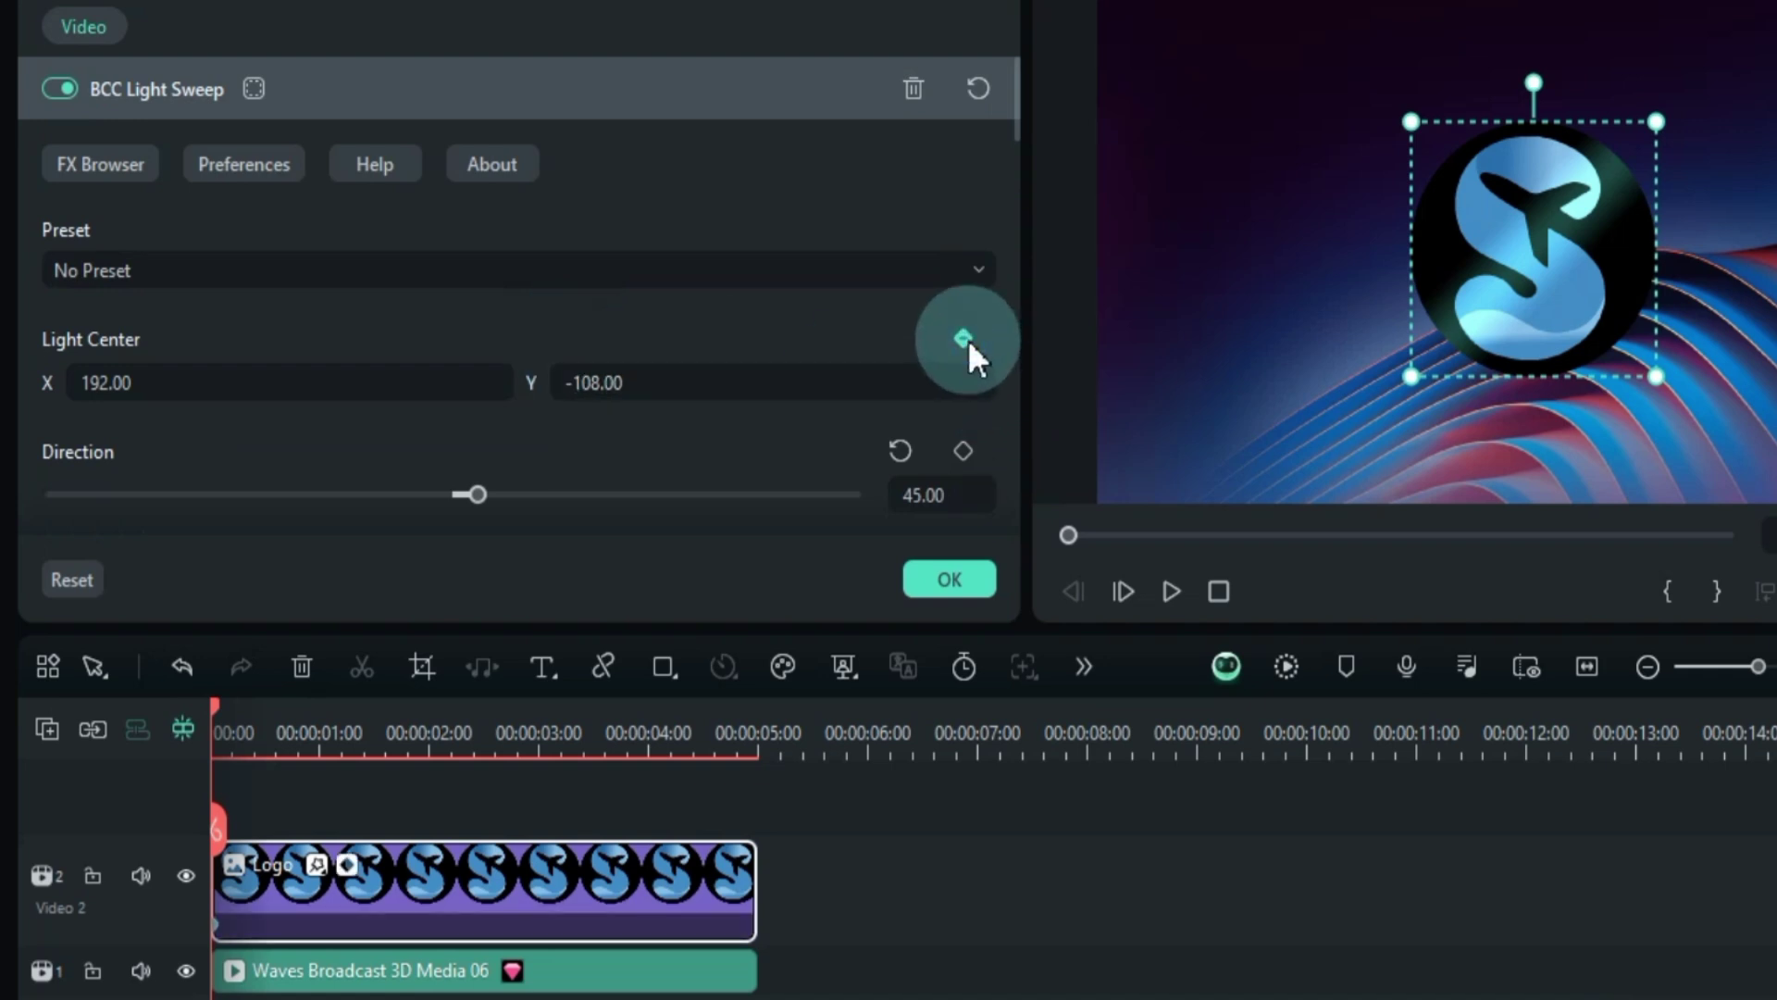
# Keyframe light centre X at -1683 at clip start and 2176 about one second later.
pyautogui.moveTo(445, 383); pyautogui.dragTo(408, 377)
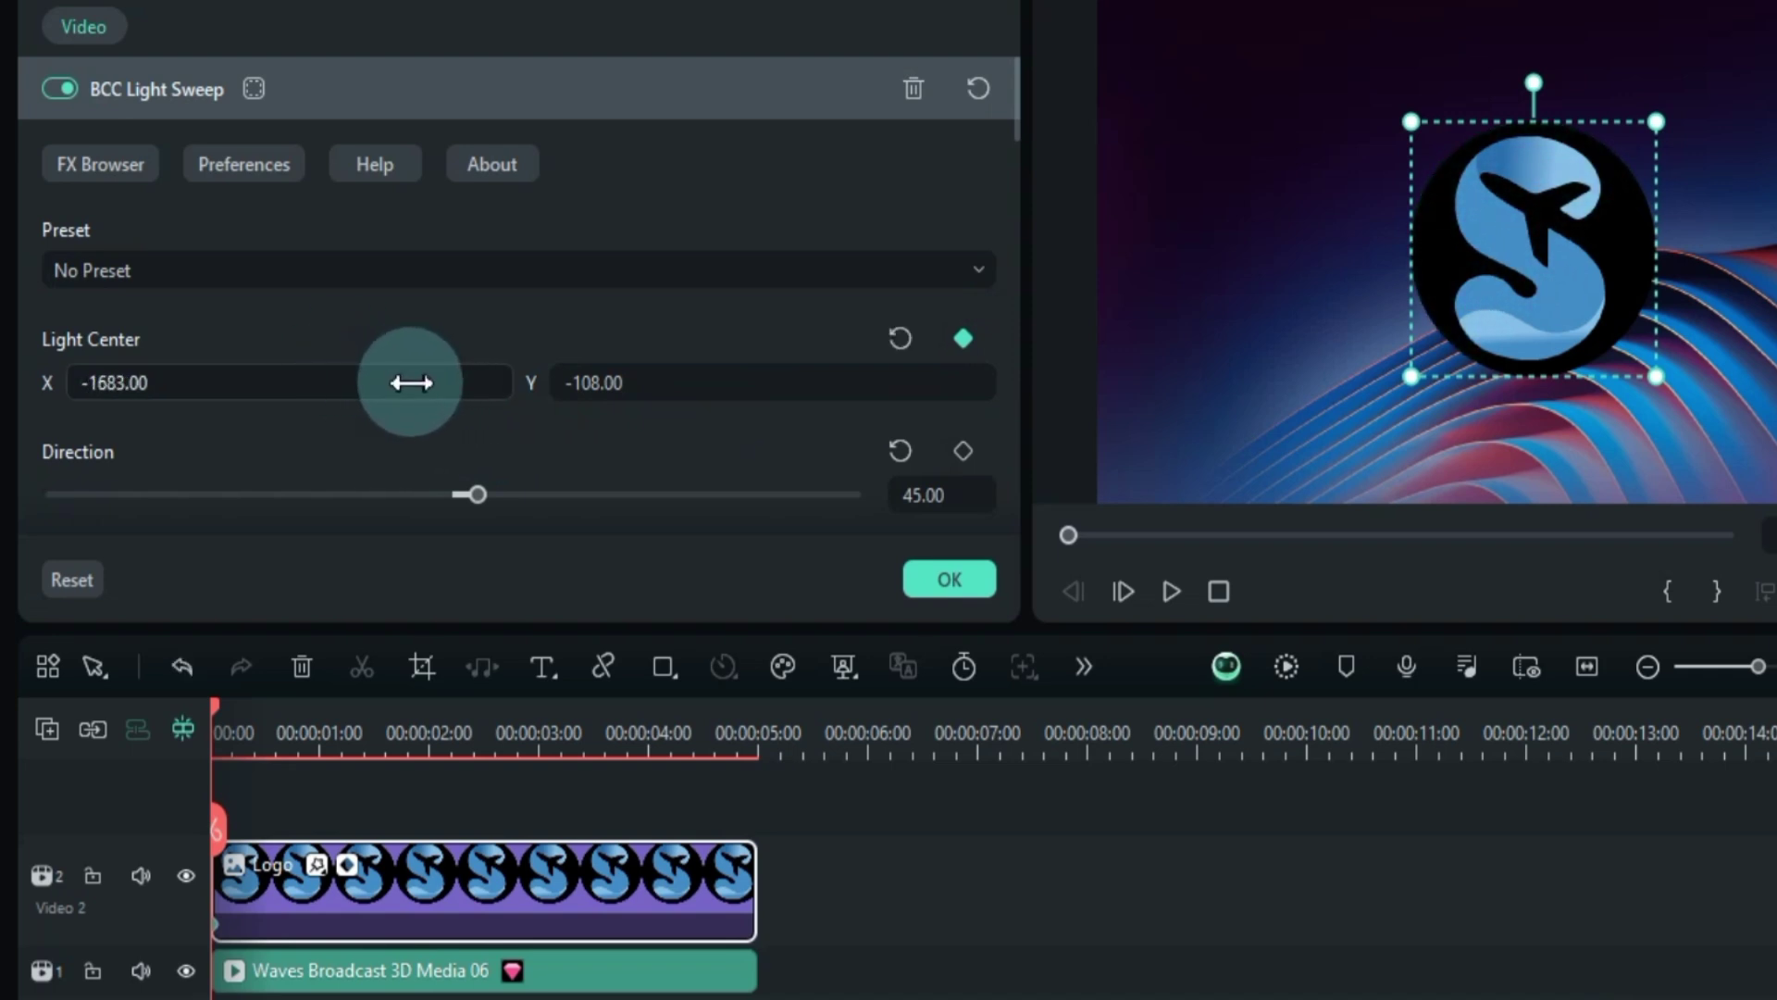
pyautogui.click(182, 765)
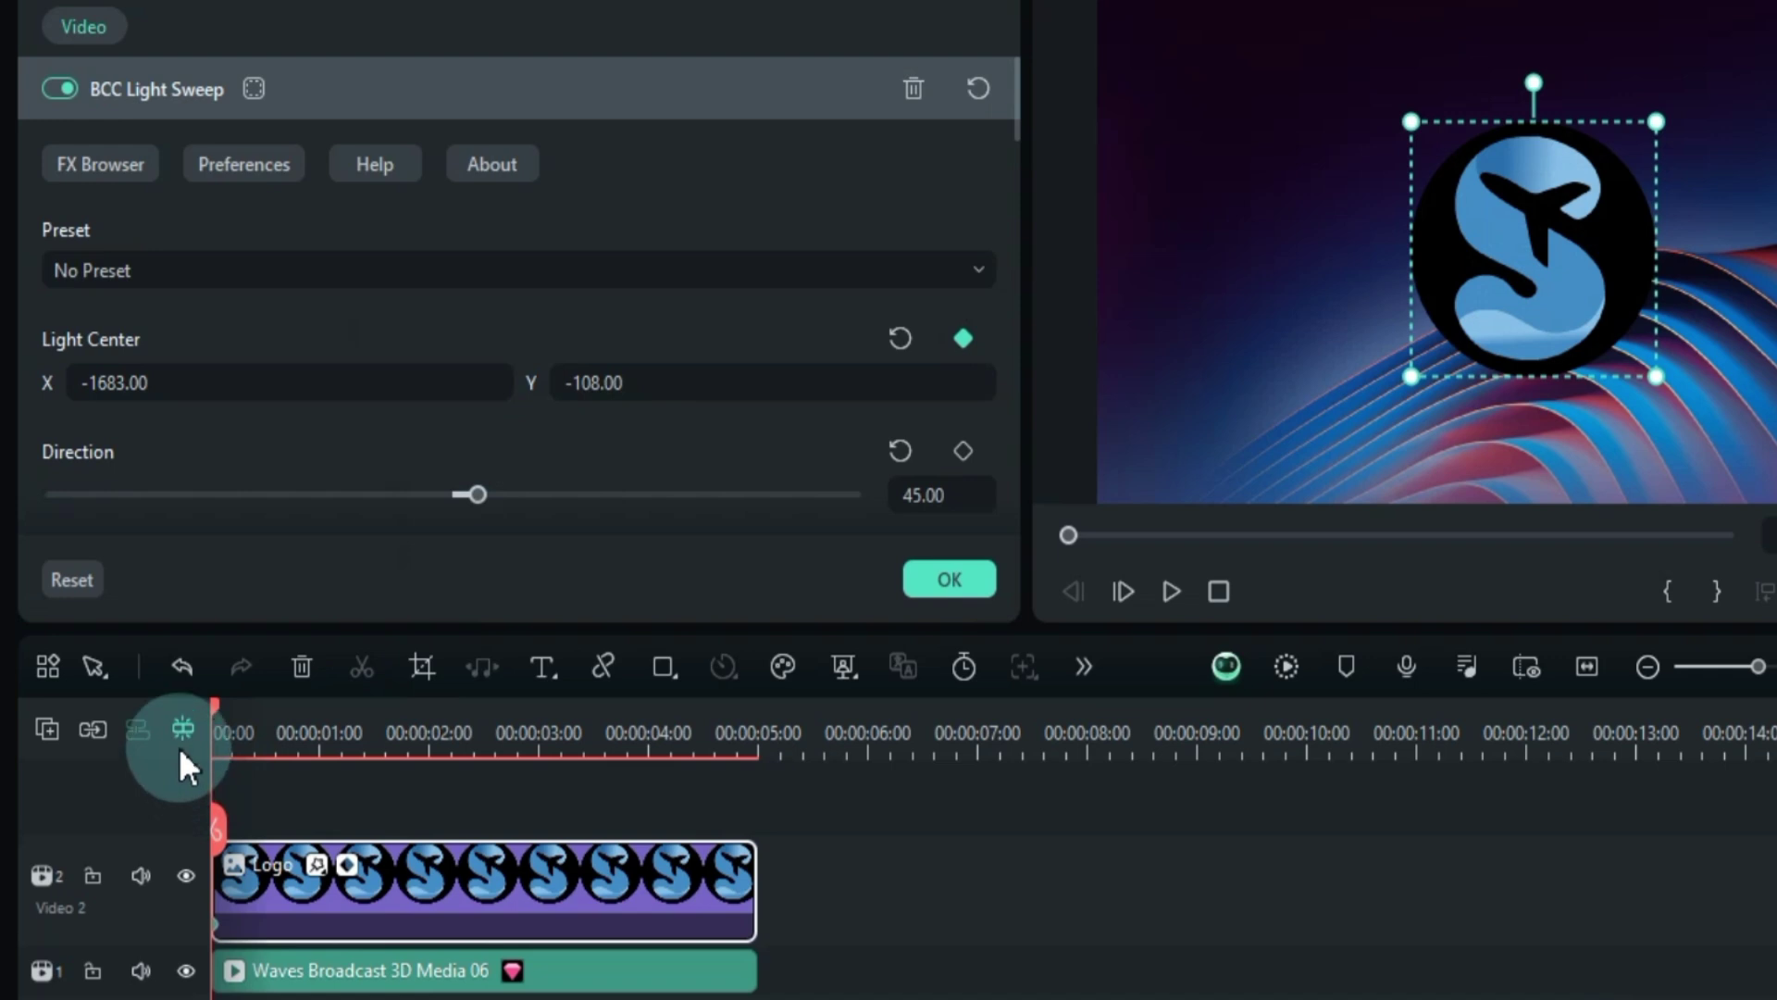
pyautogui.moveTo(218, 711); pyautogui.dragTo(377, 752)
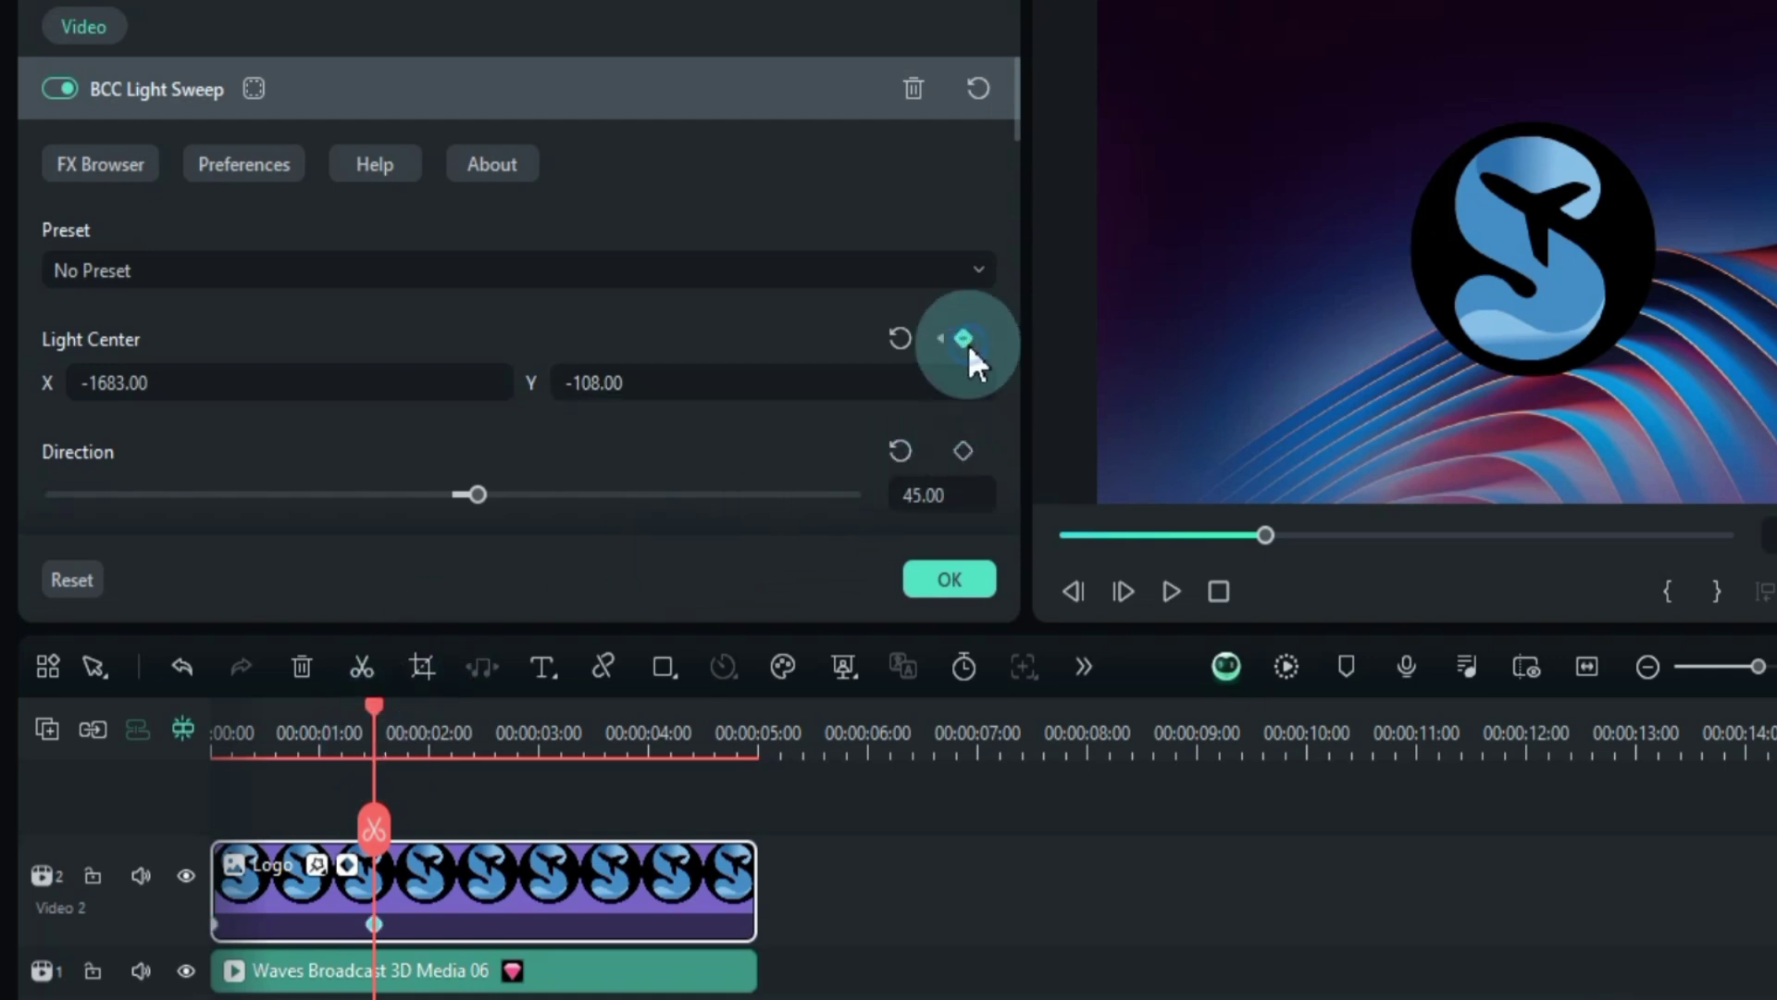
pyautogui.moveTo(366, 389); pyautogui.dragTo(340, 391)
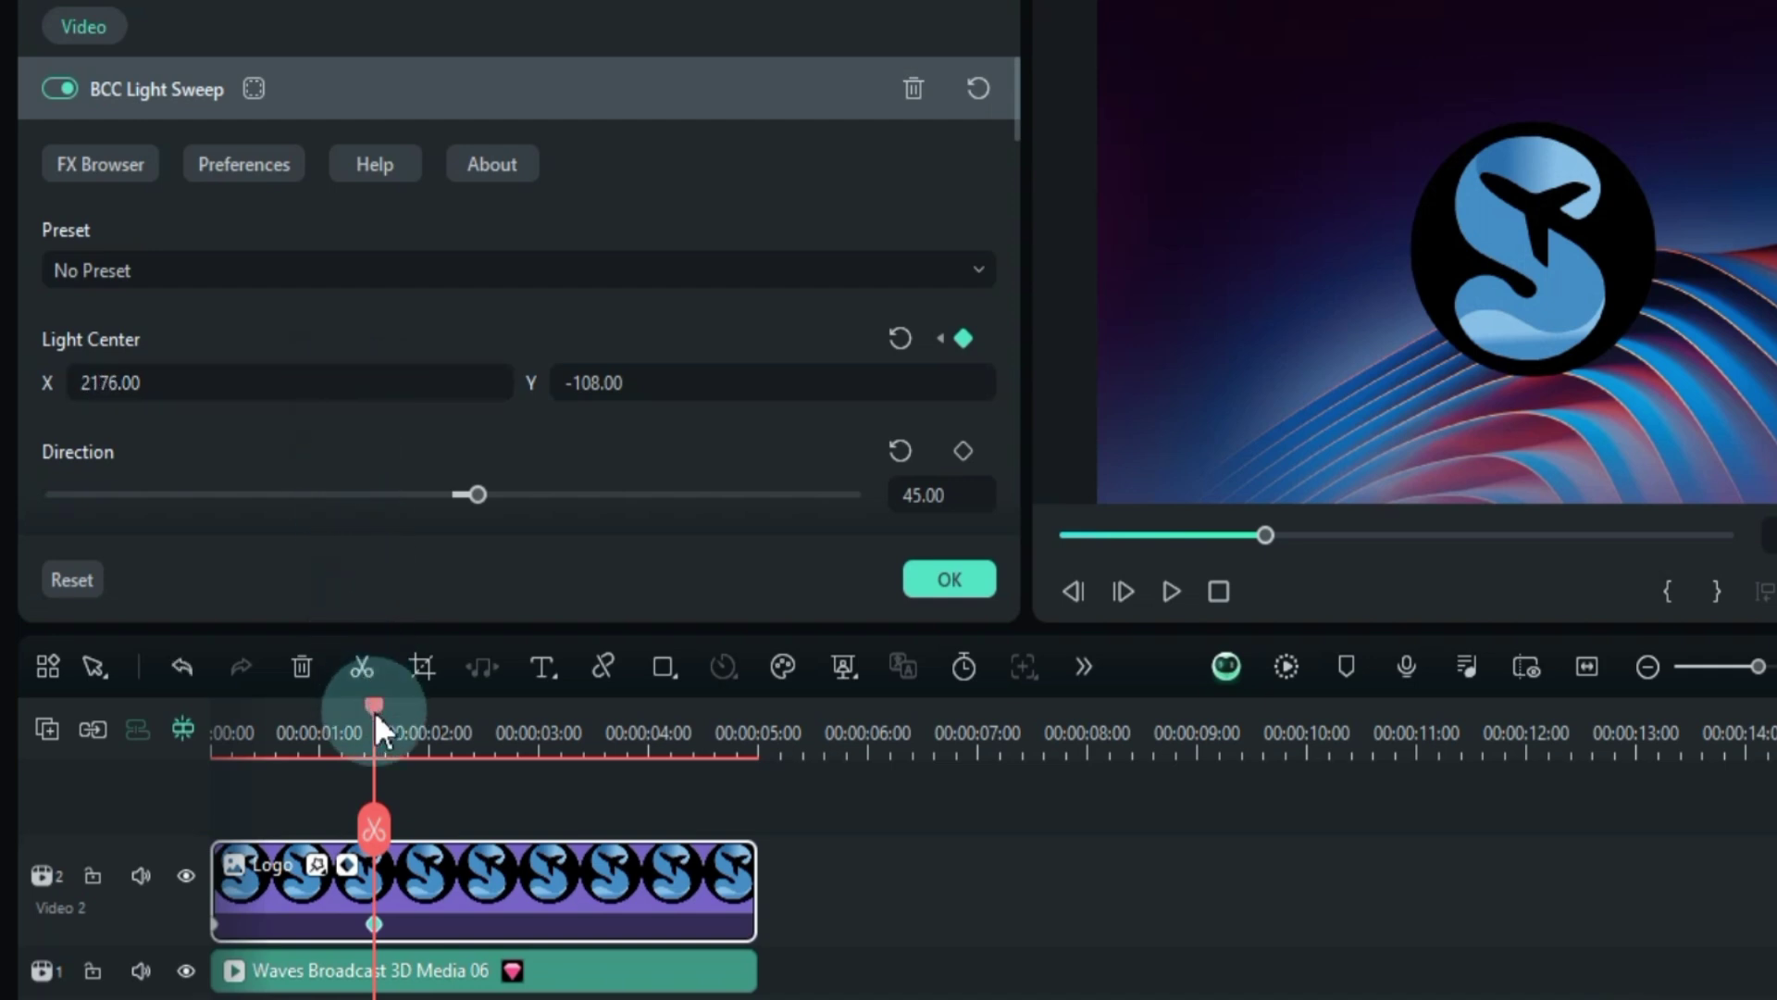
# Play the shine animation from the clip start to preview it.
pyautogui.moveTo(374, 711); pyautogui.dragTo(187, 748)
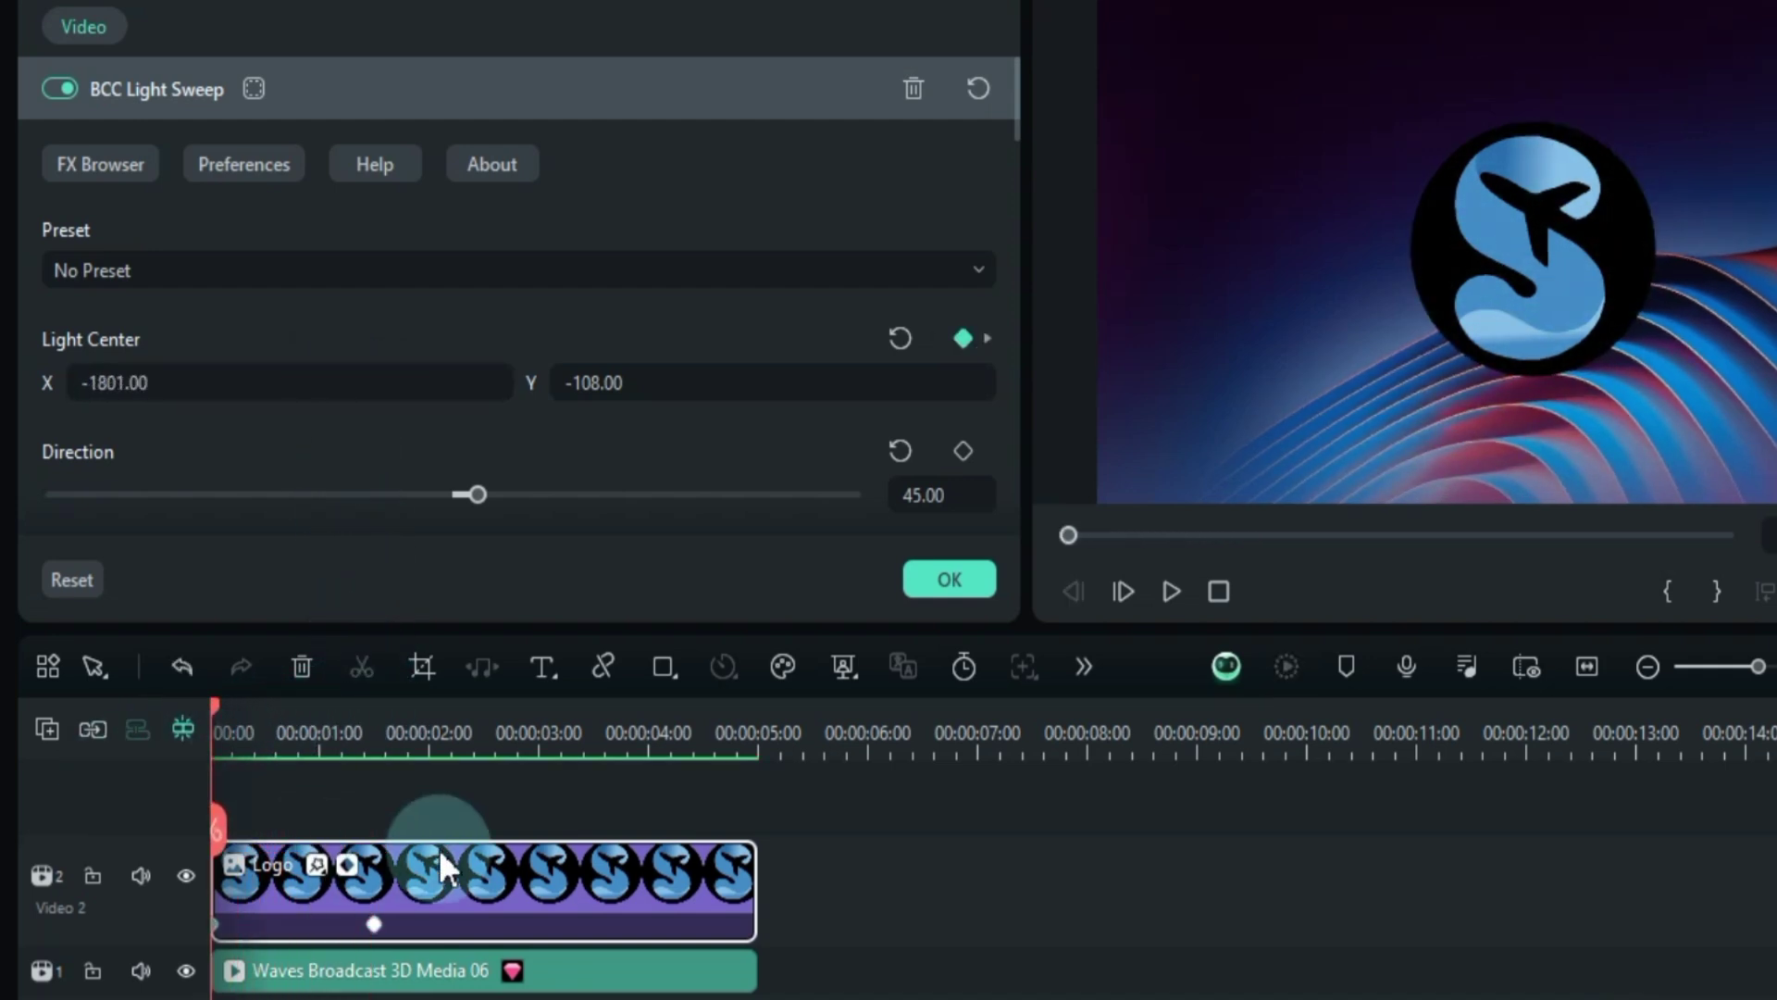
pyautogui.click(1174, 591)
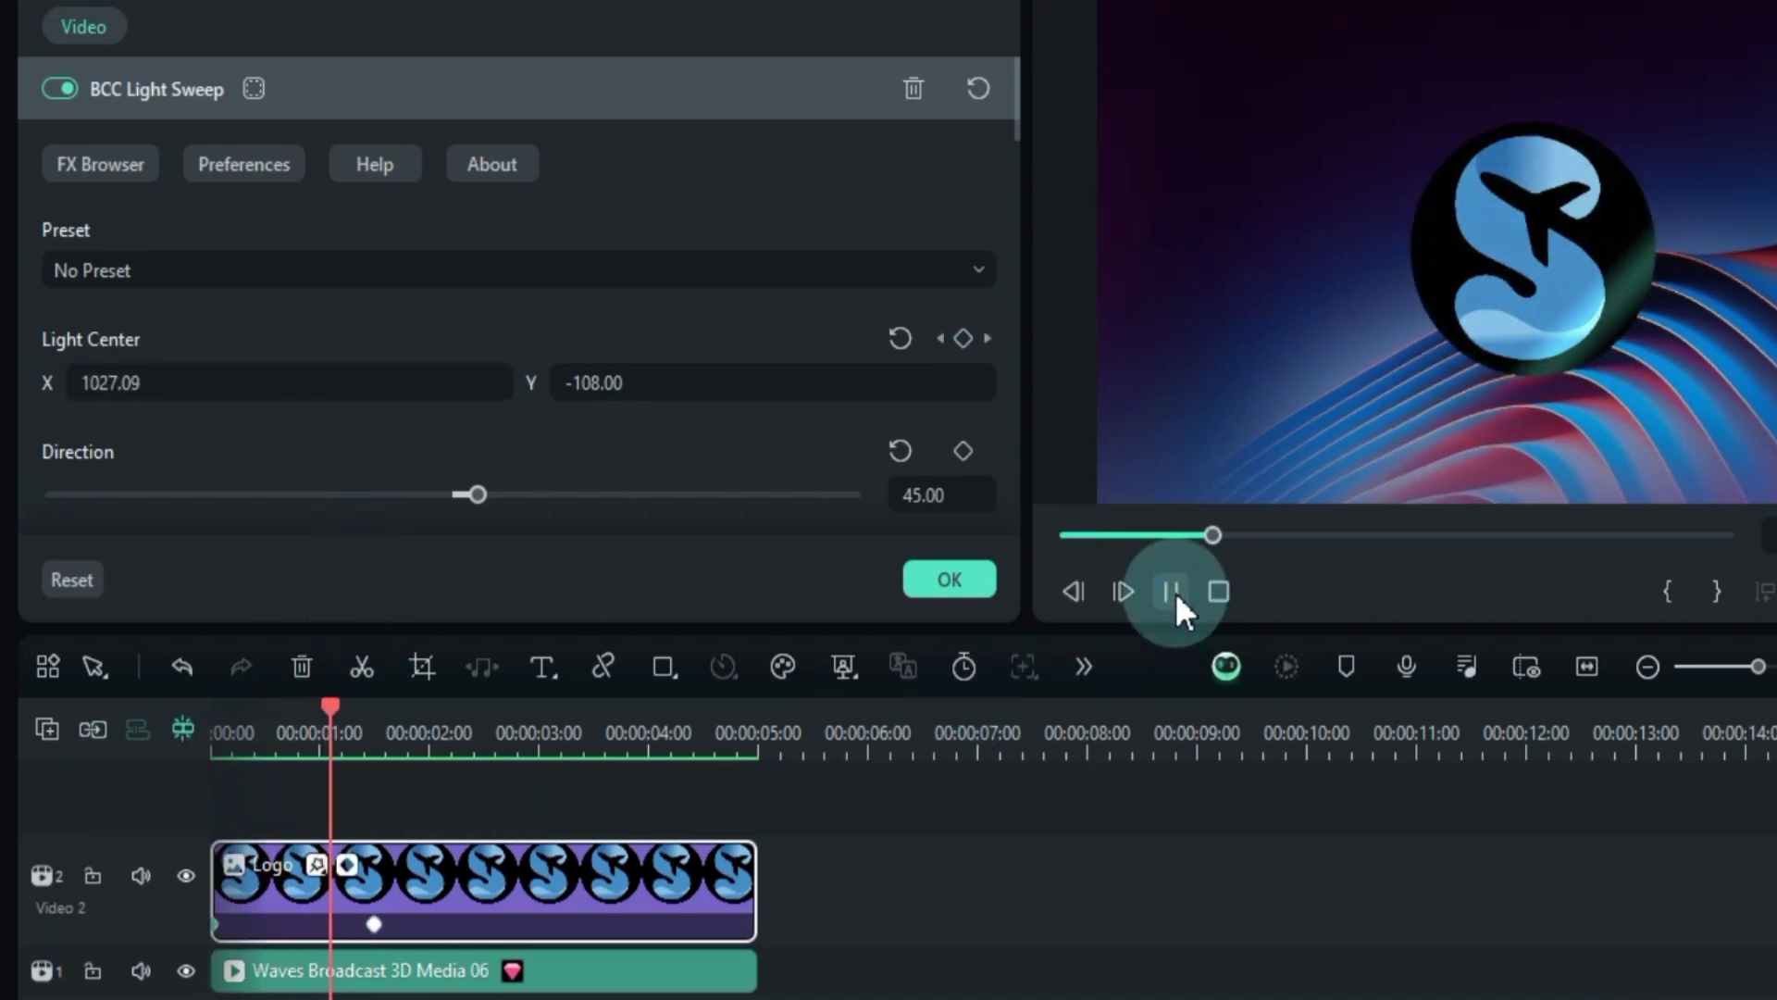
pyautogui.click(1174, 590)
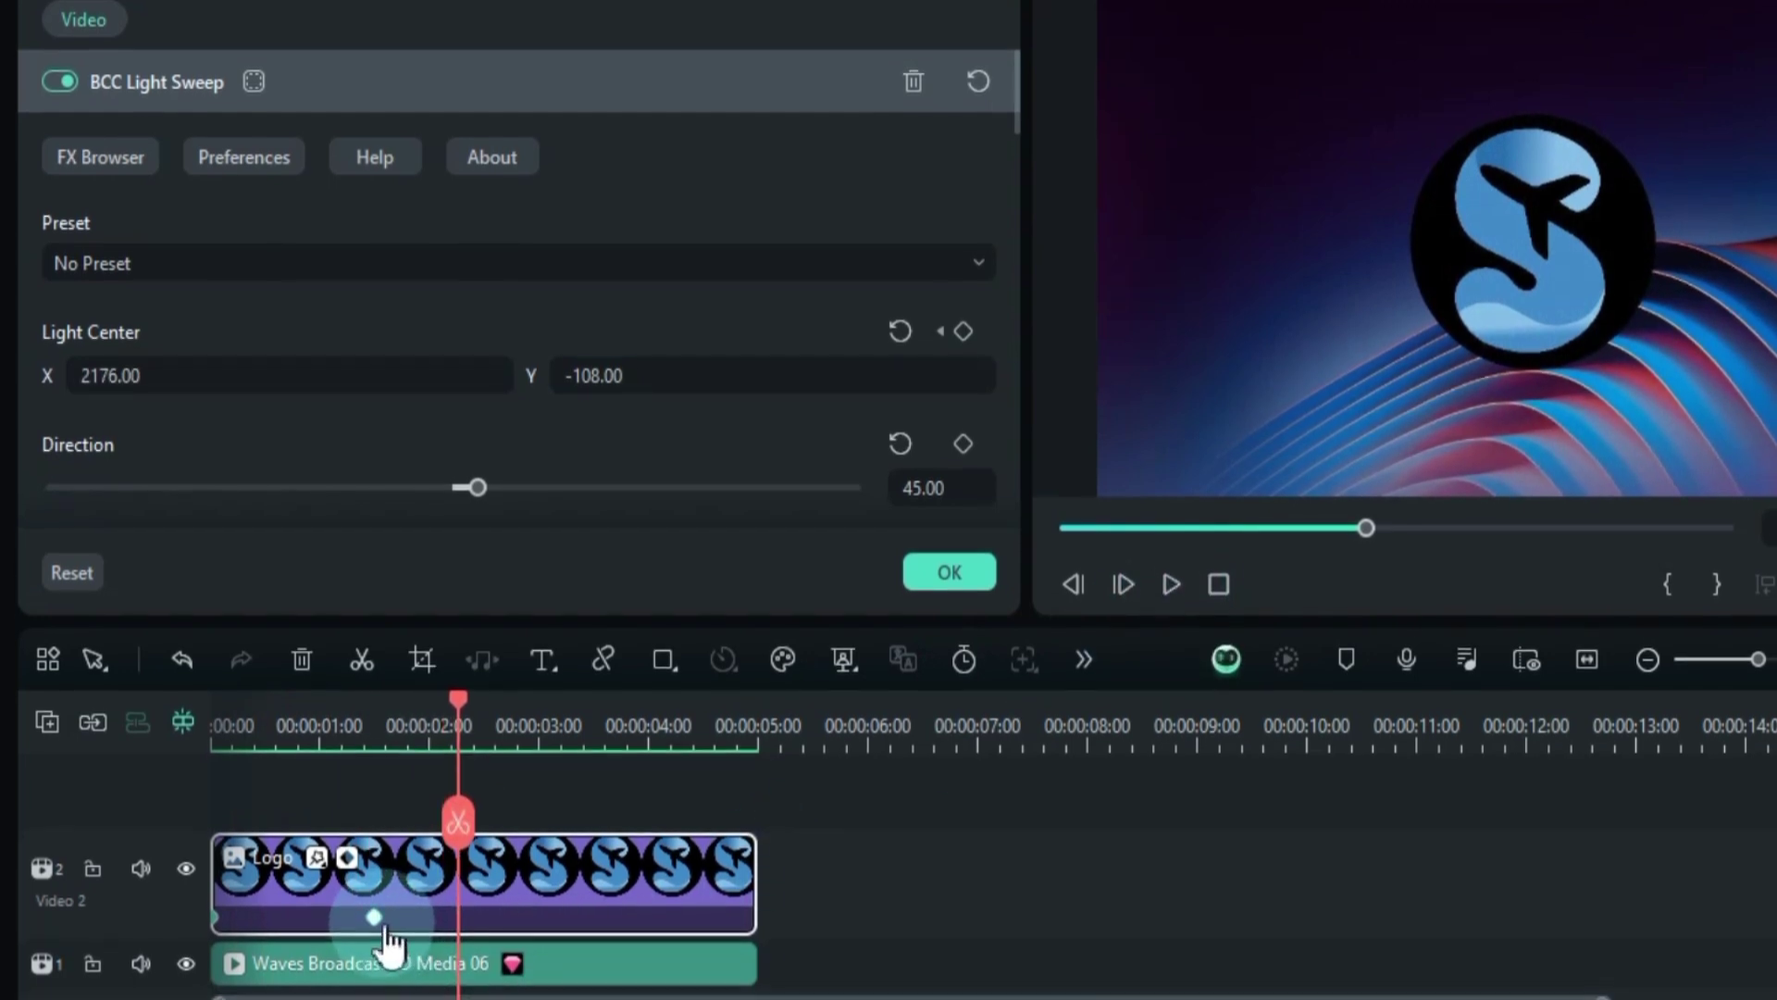
# Copy the Light Sweep keyframe on the Logo clip.
pyautogui.click(374, 924)
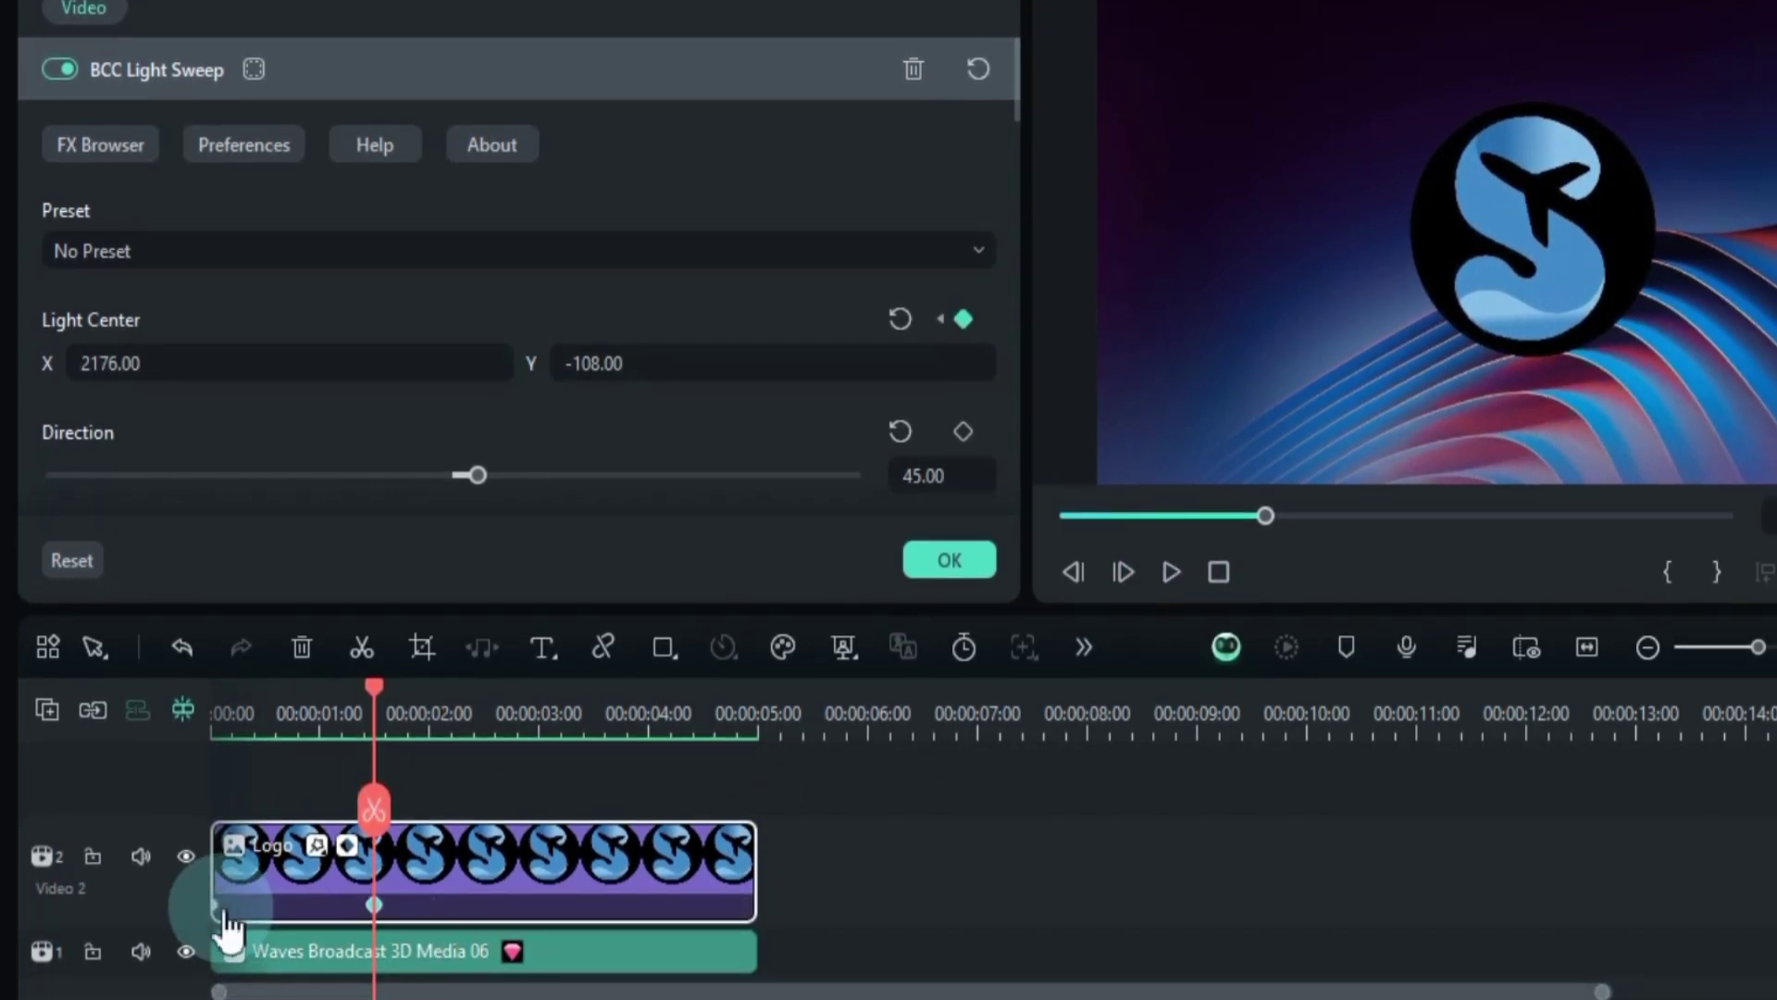
pyautogui.rightClick(376, 907)
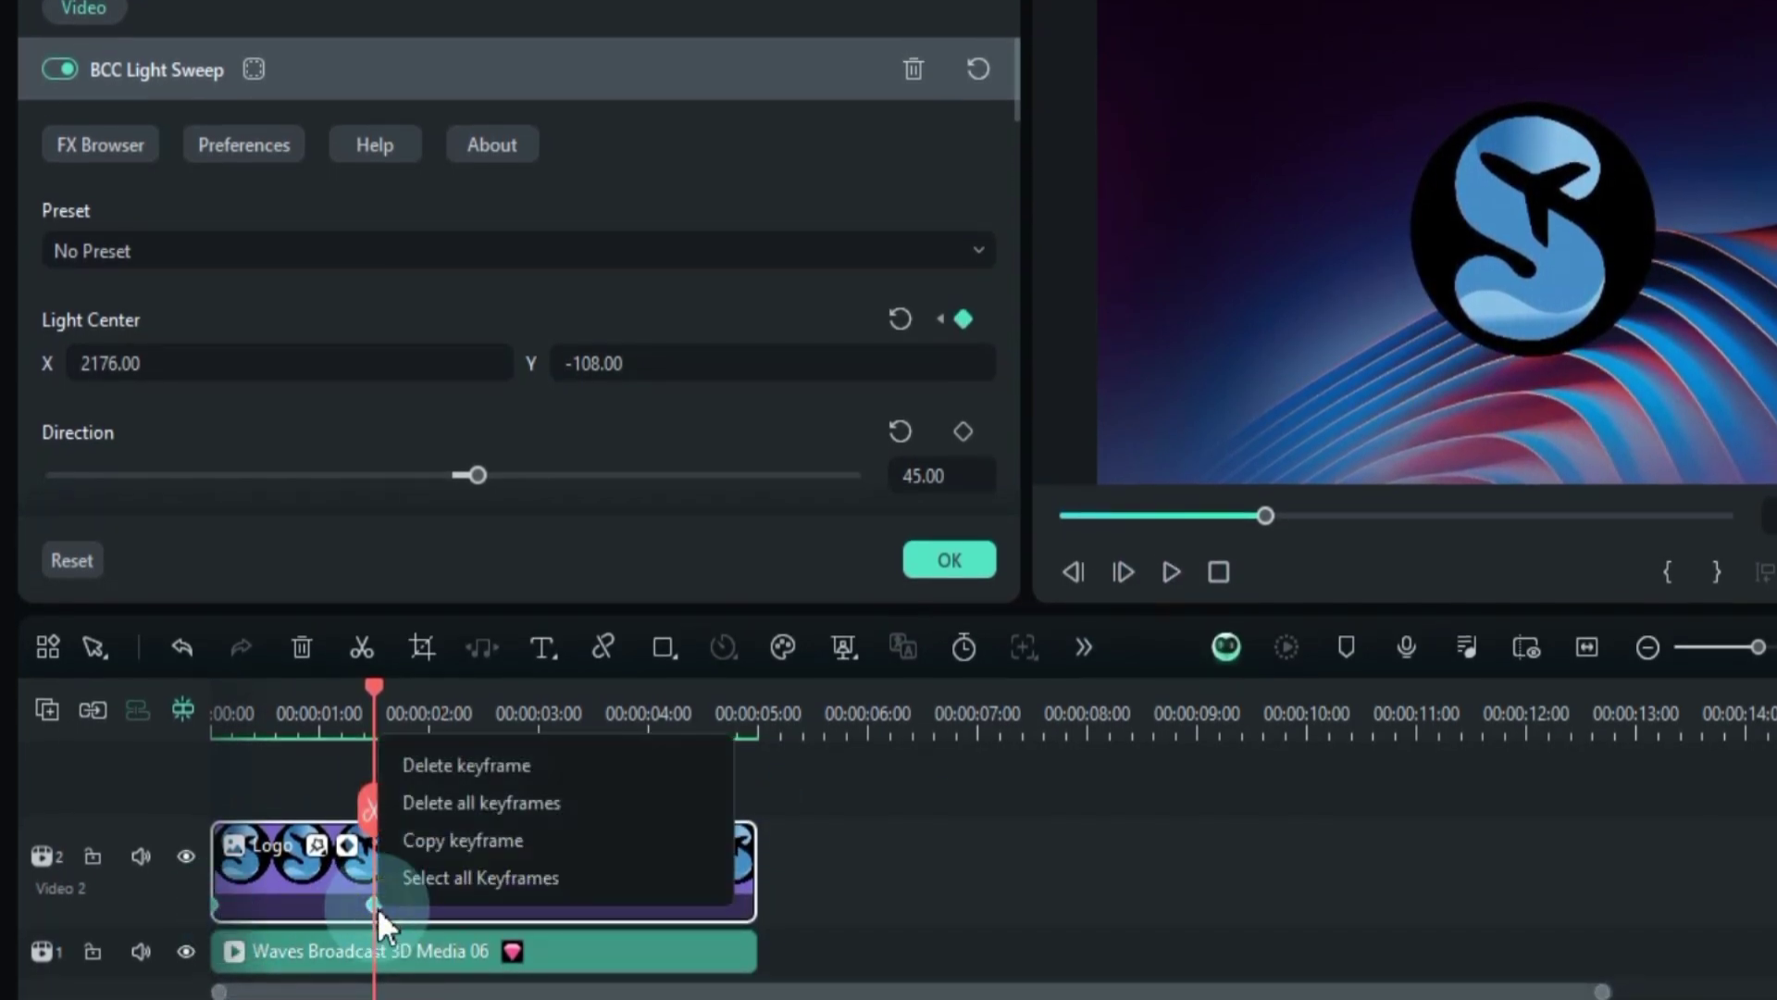
pyautogui.click(429, 850)
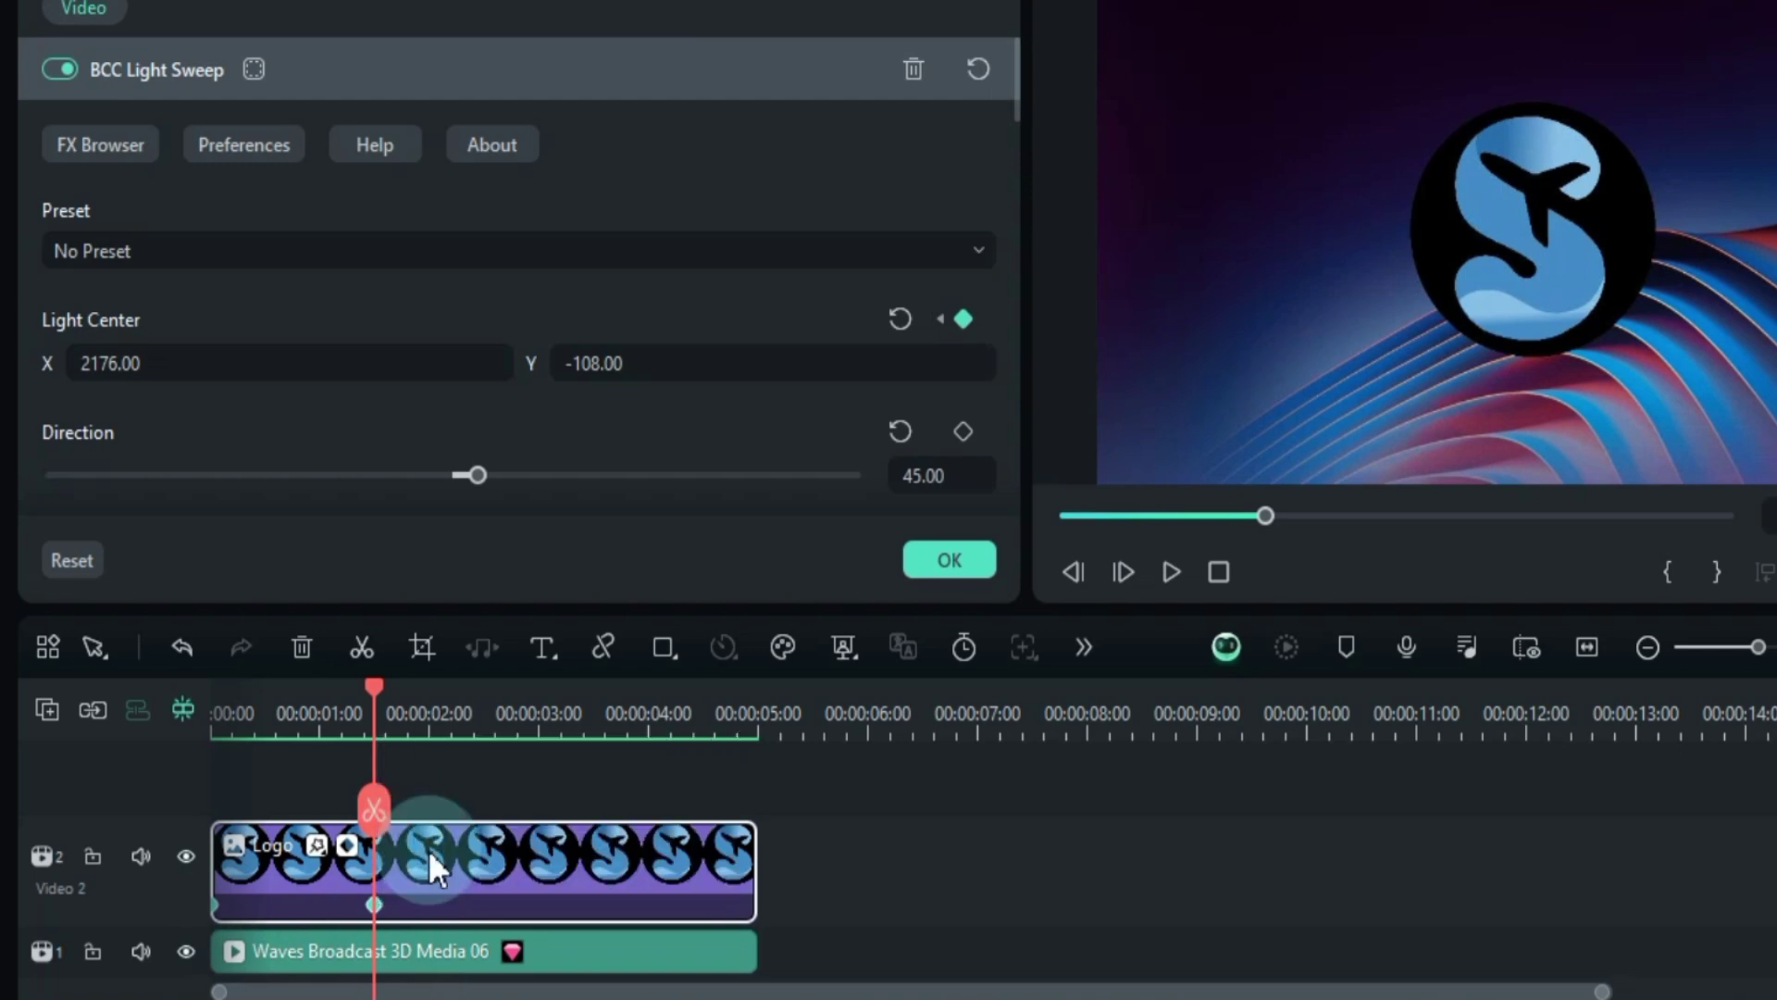
# Paste the keyframe at about 2.2 seconds and play forward to preview.
pyautogui.click(513, 728)
pyautogui.rightClick(535, 876)
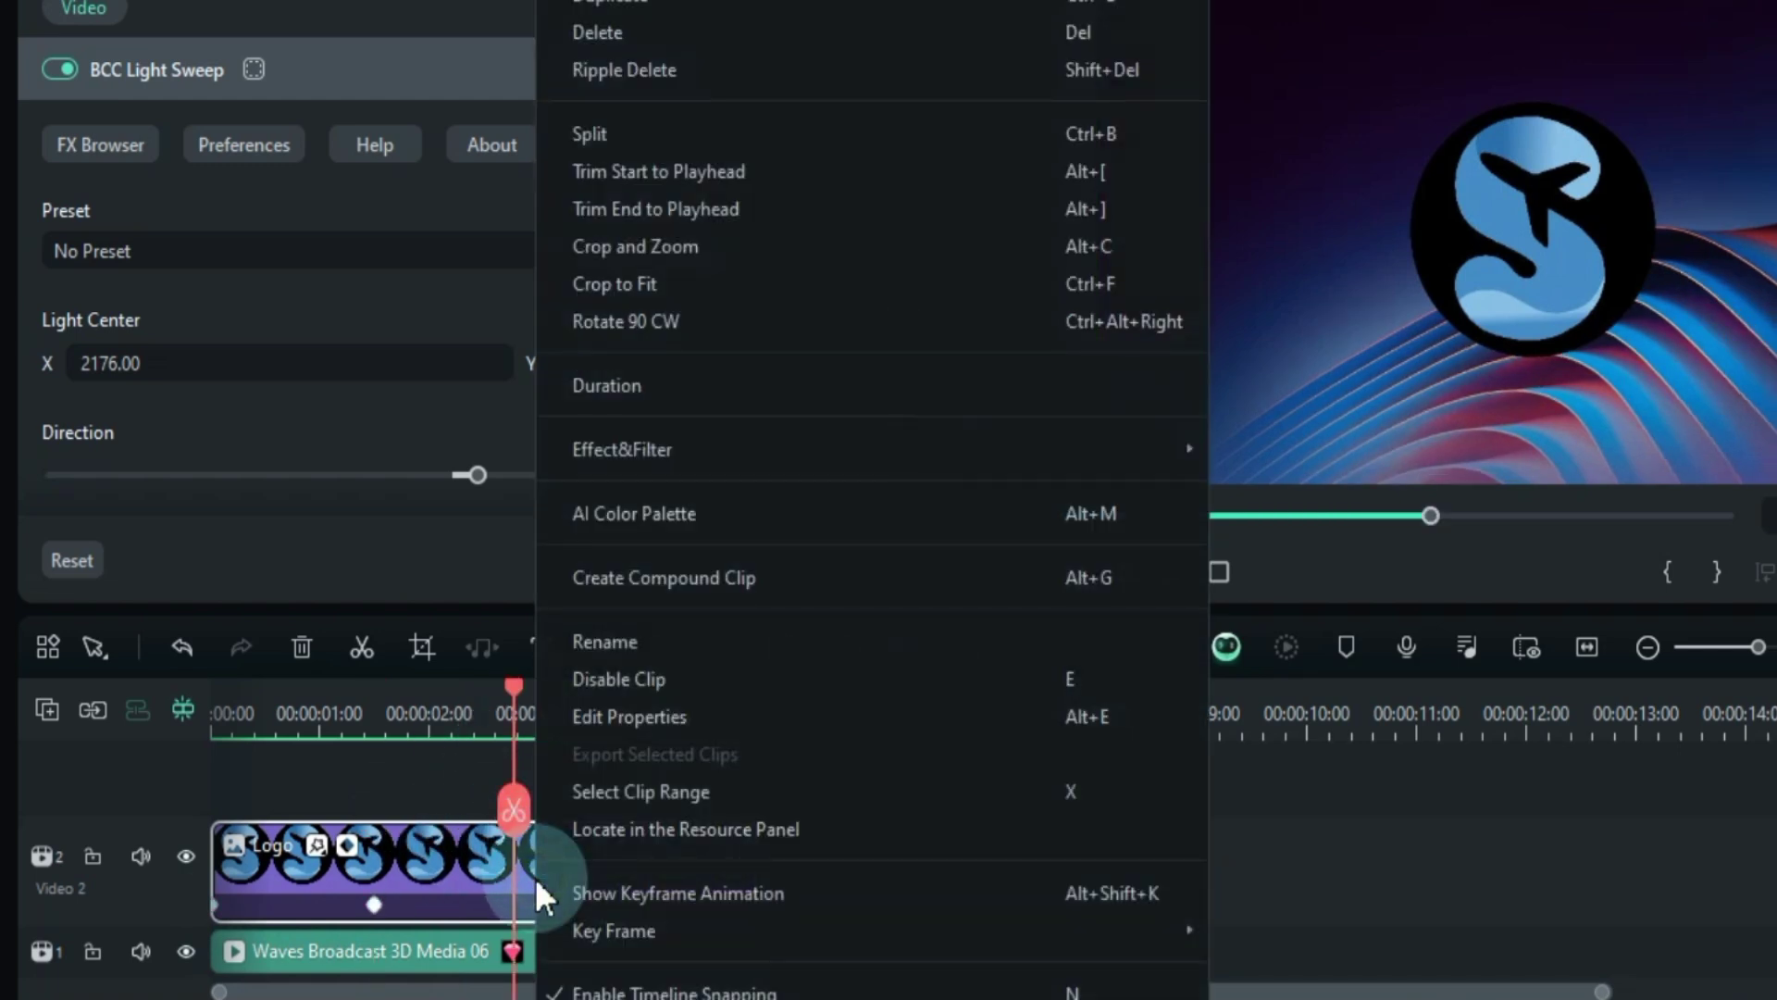
pyautogui.moveTo(1056, 948)
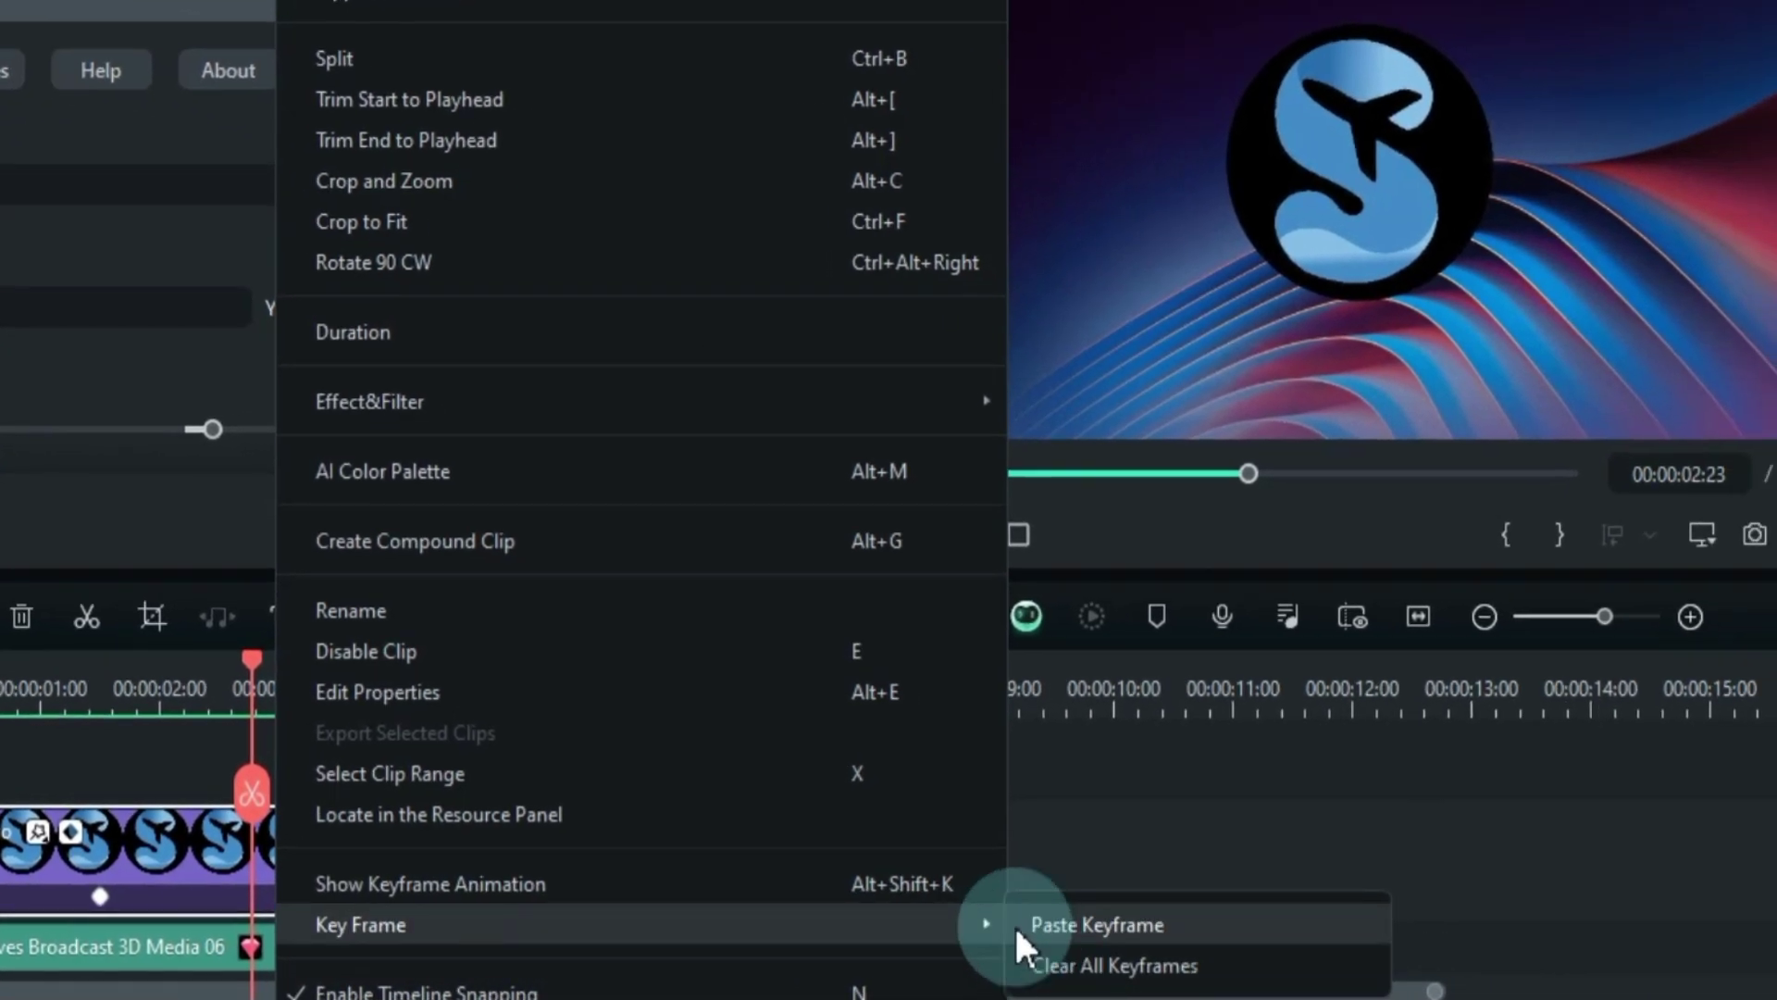
pyautogui.click(1063, 924)
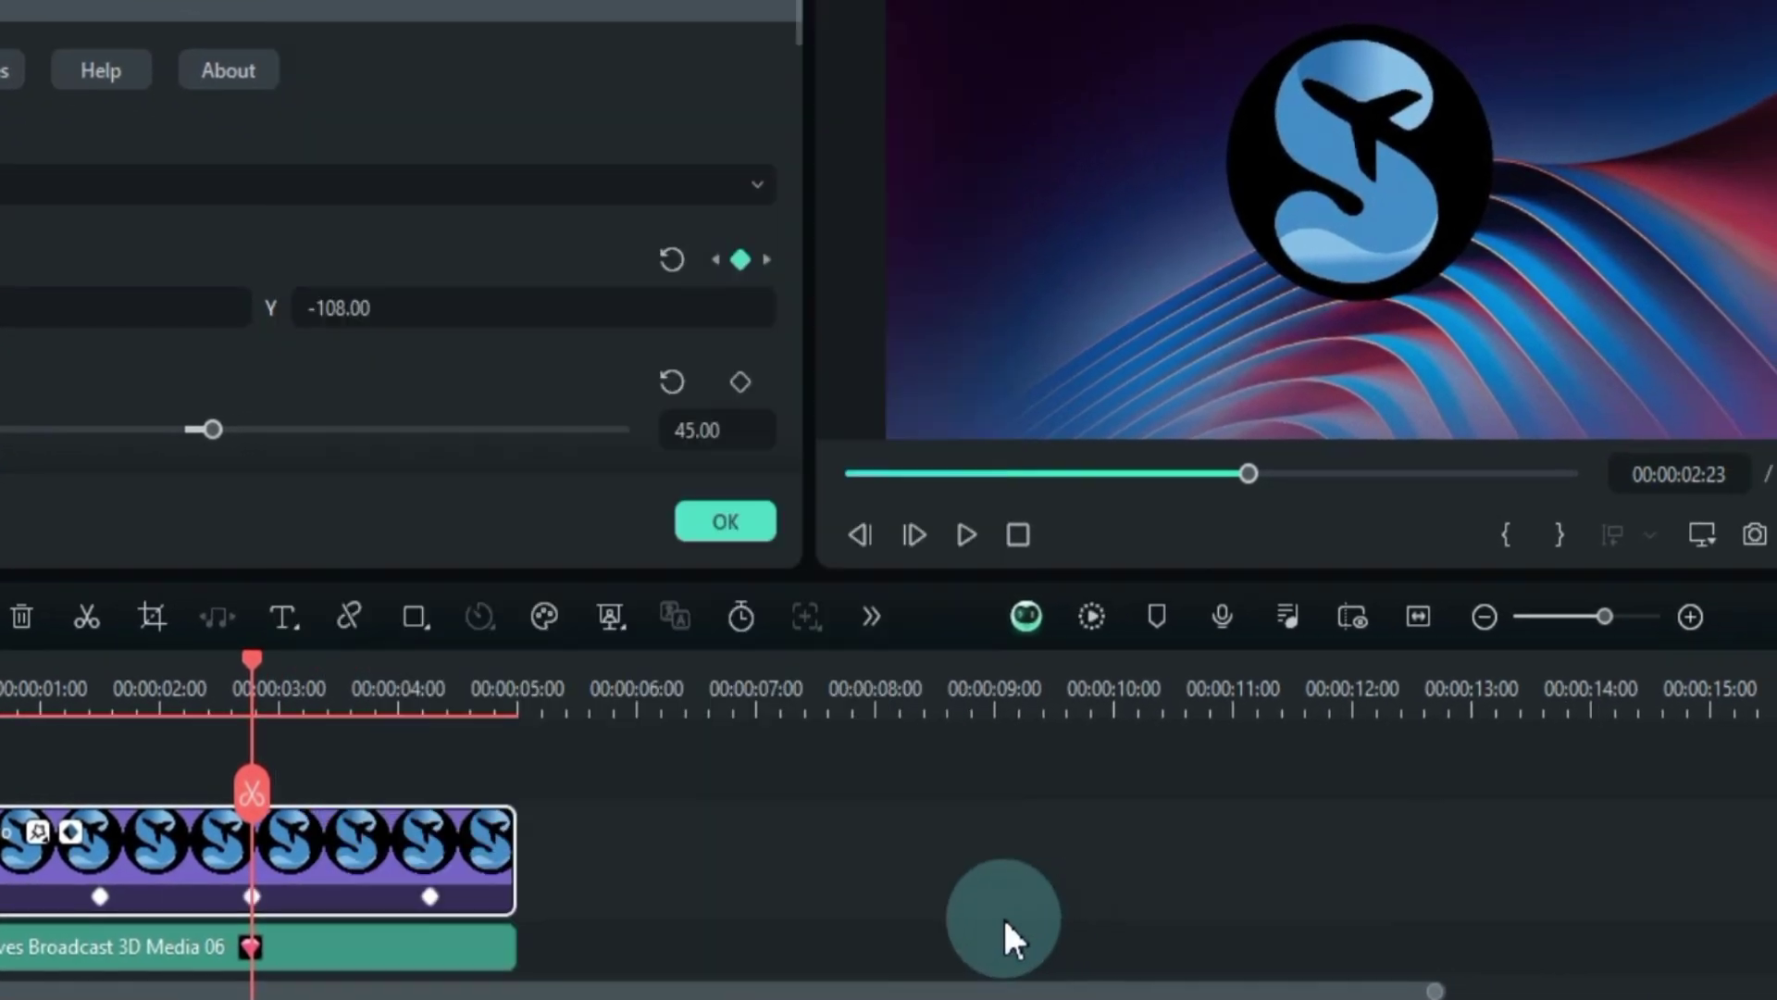
pyautogui.press('space')
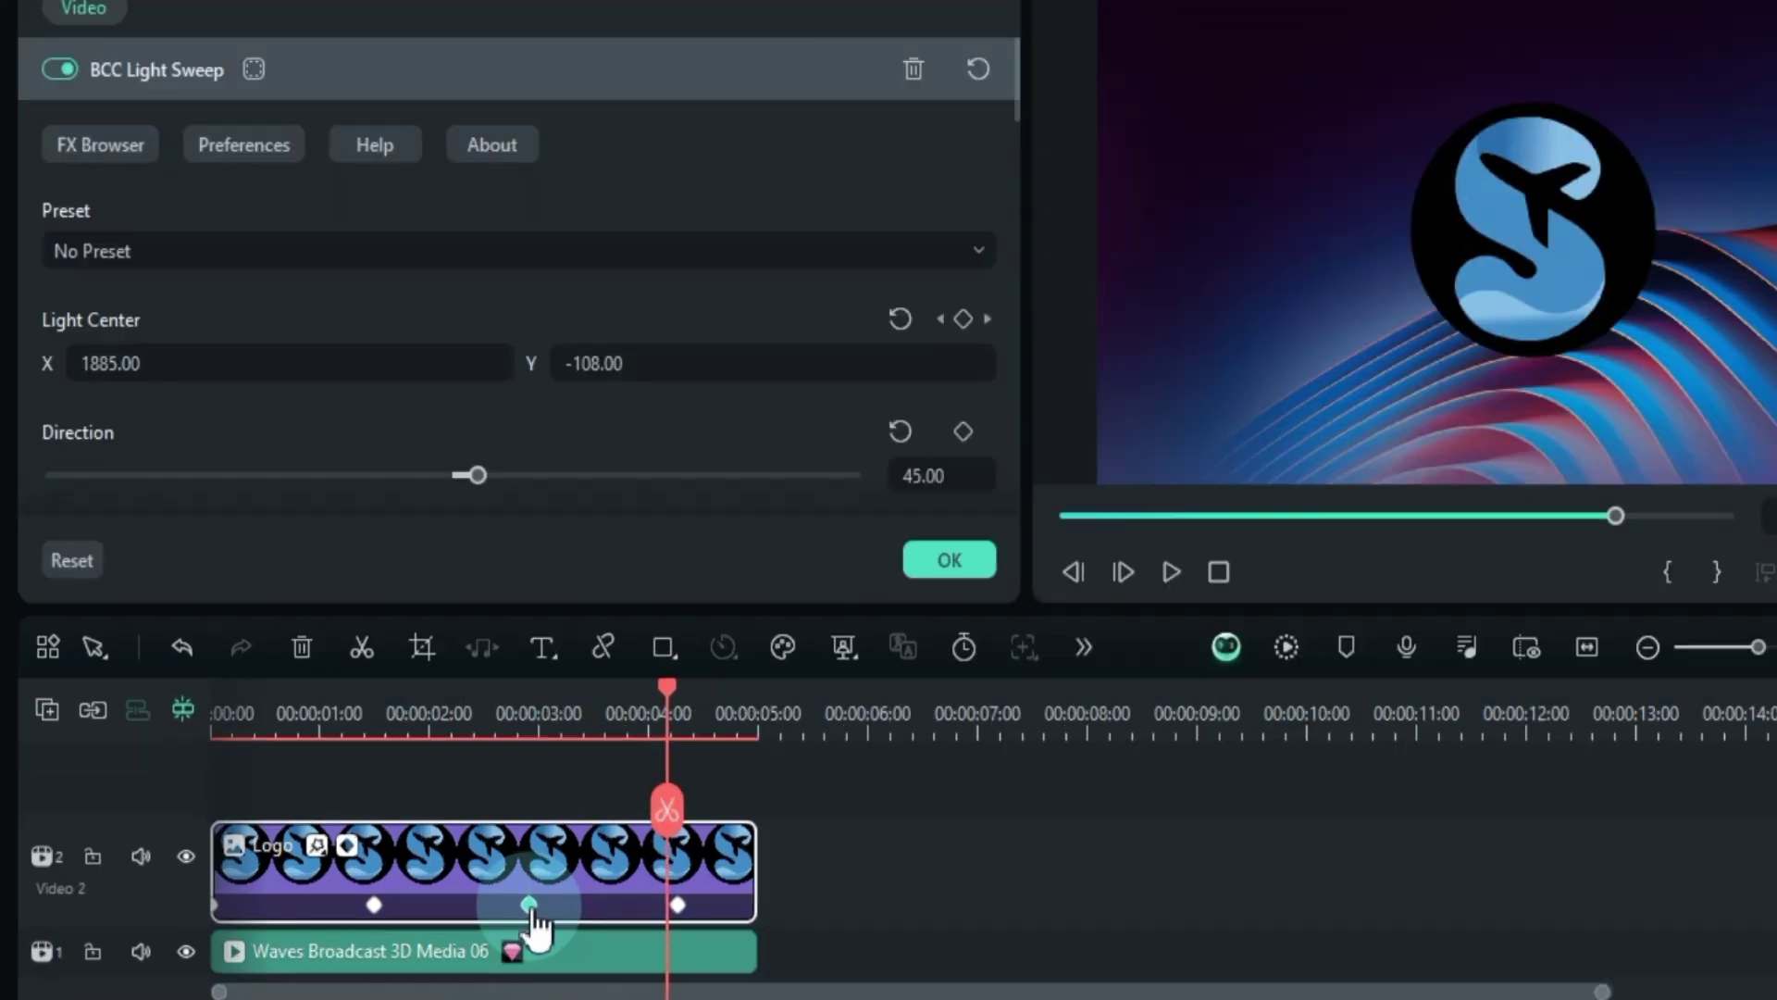
# Move the later Light Sweep keyframes earlier on the Logo clip, previewing the sweep.
pyautogui.click(528, 905)
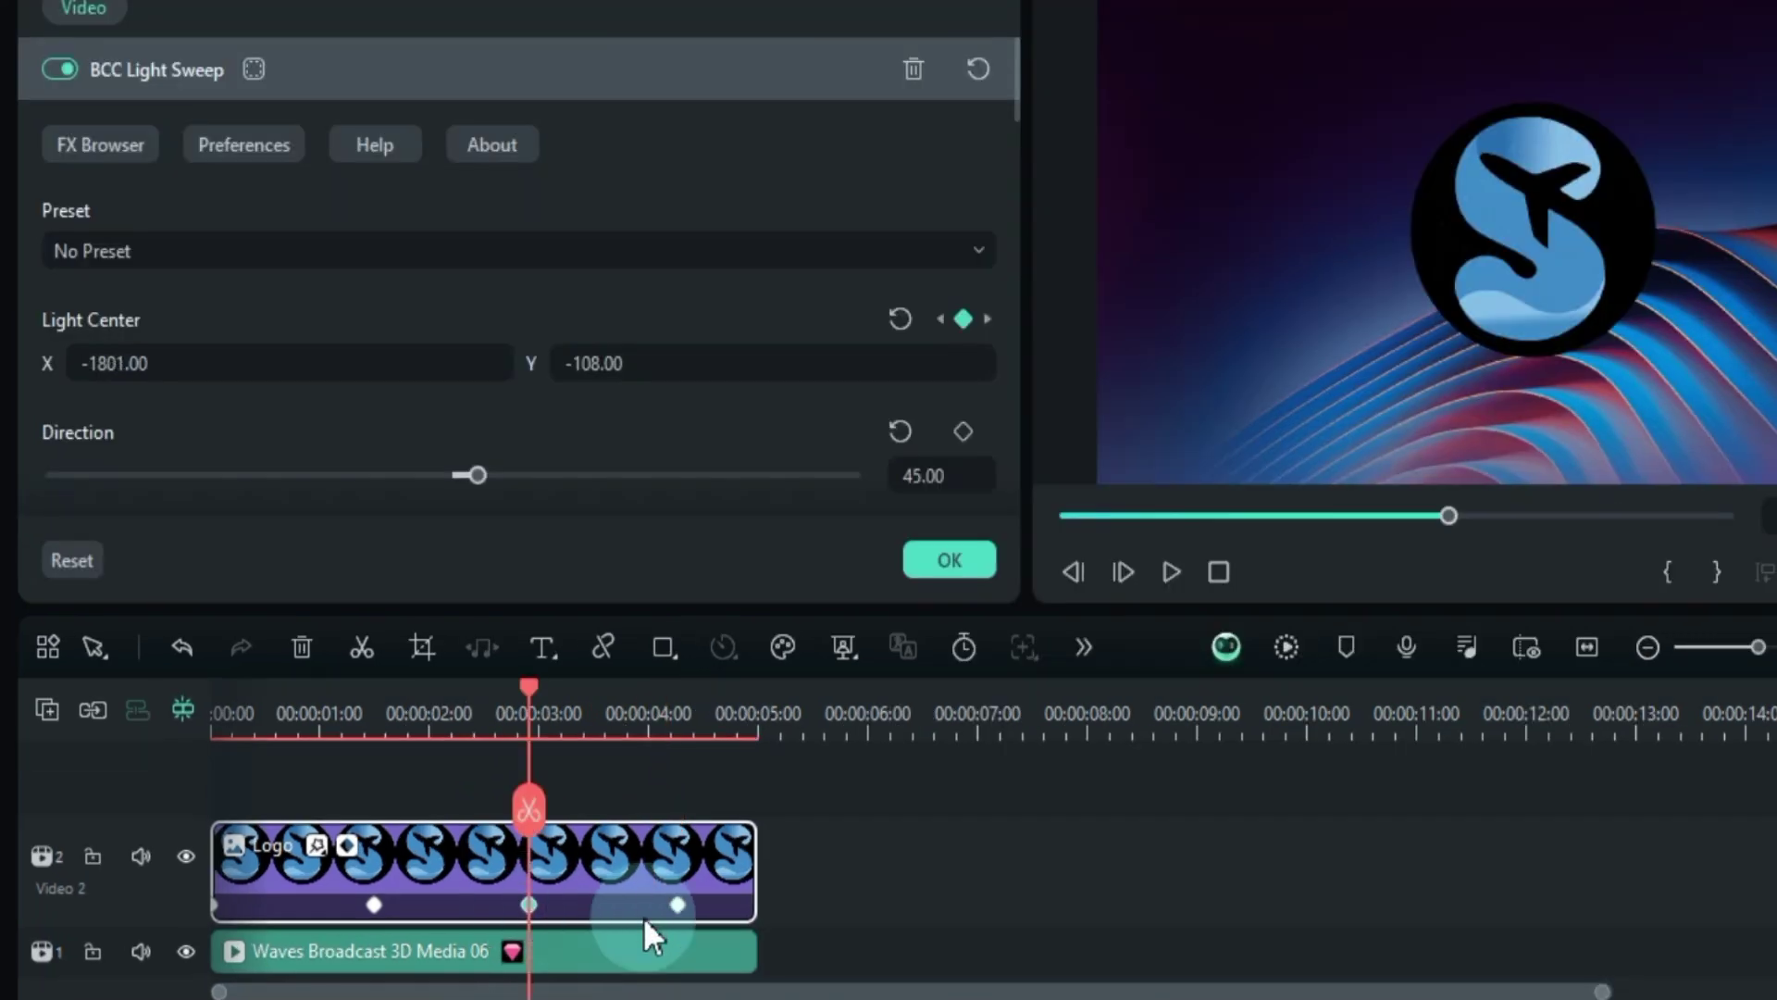
pyautogui.click(677, 905)
pyautogui.moveTo(679, 916)
pyautogui.mouseDown()
pyautogui.moveTo(549, 917)
pyautogui.moveTo(666, 916)
pyautogui.mouseUp()
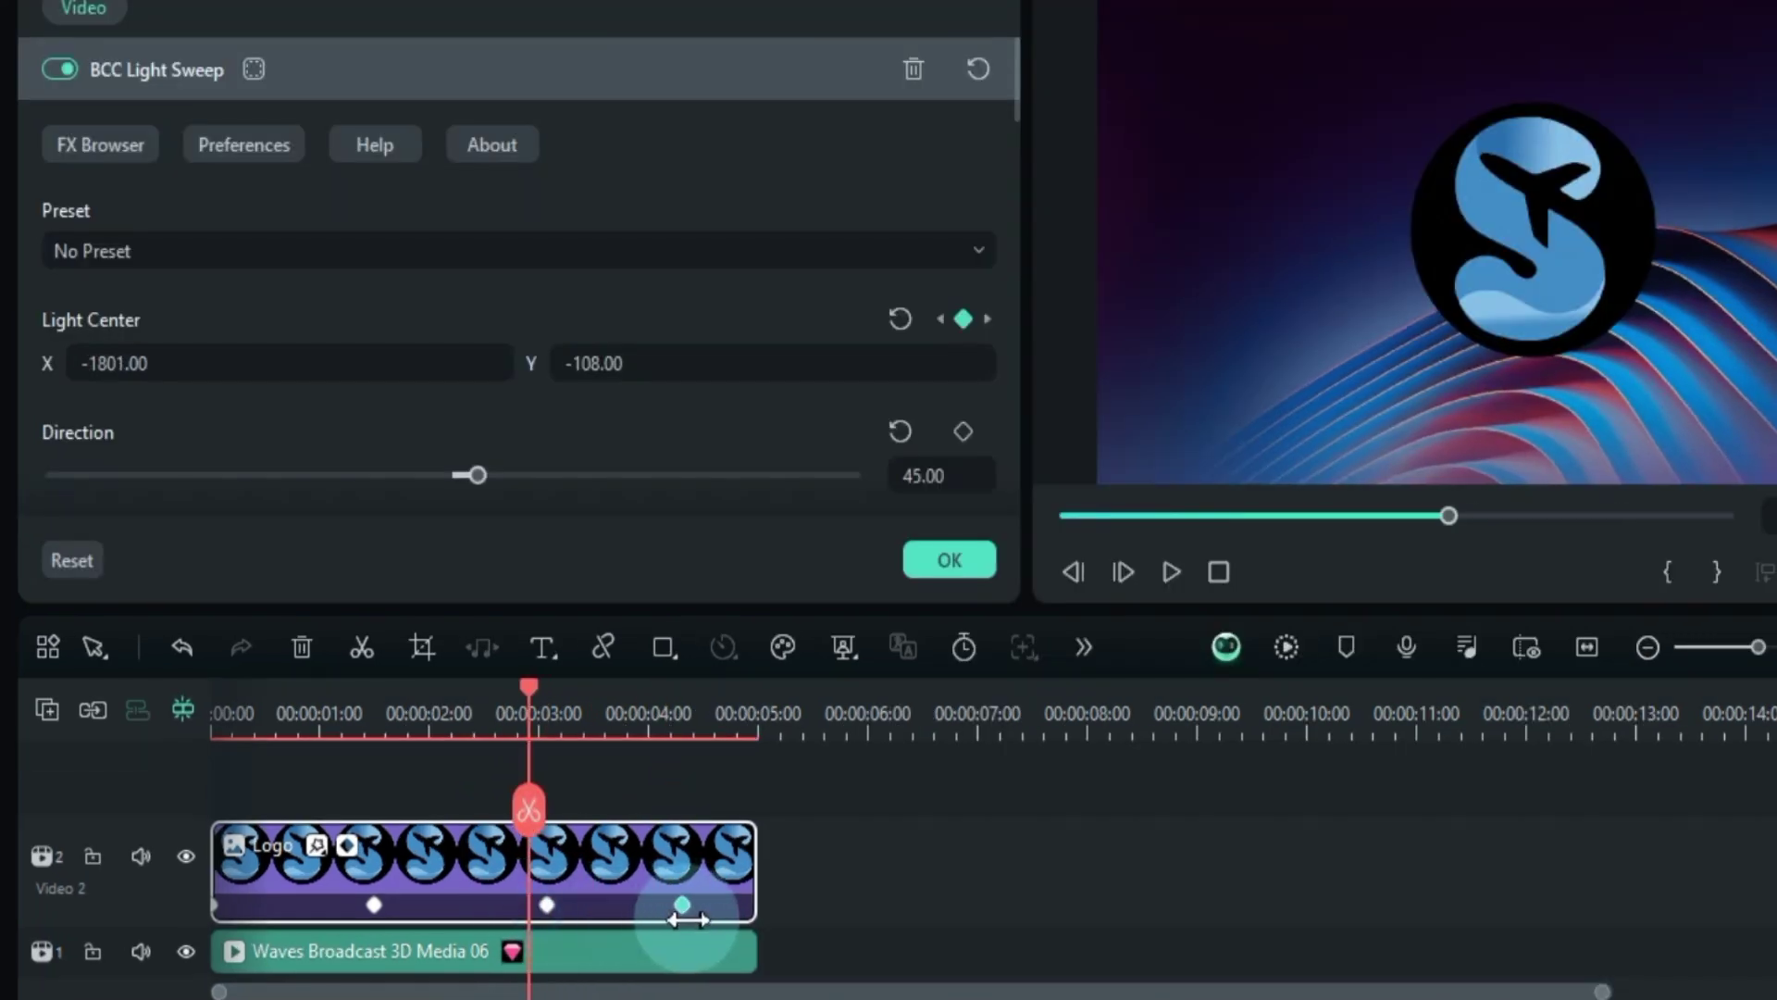
pyautogui.click(546, 905)
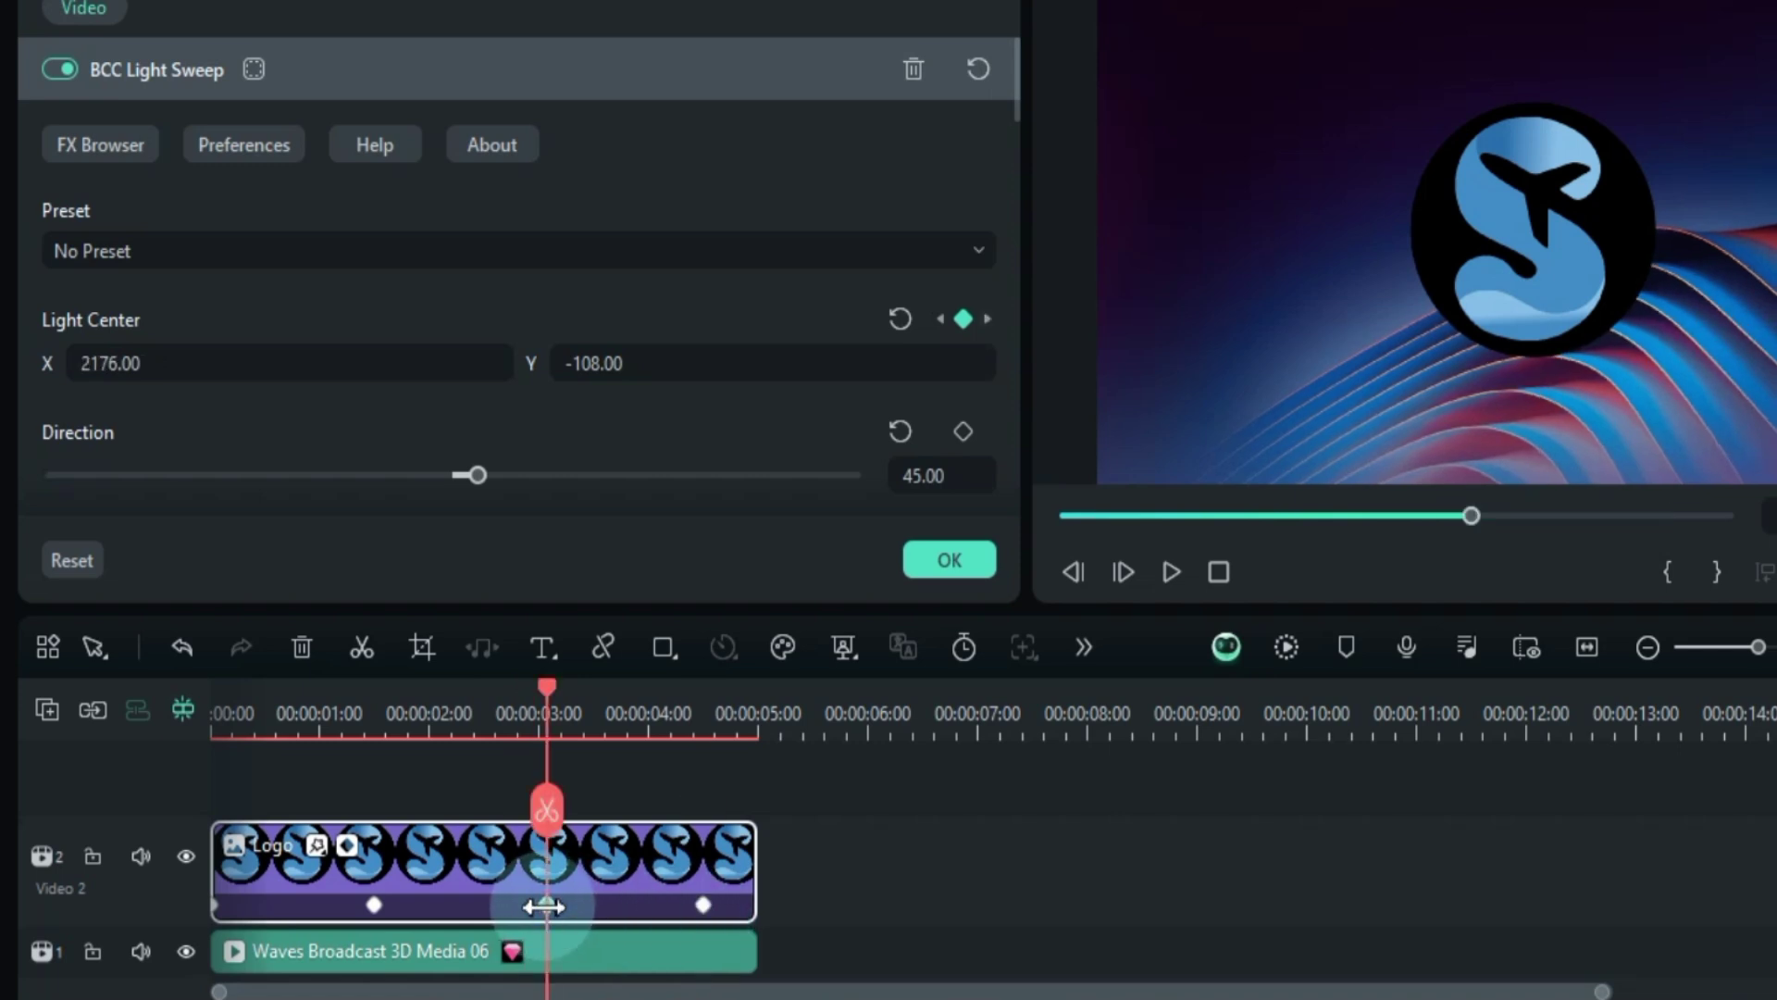
pyautogui.press('space')
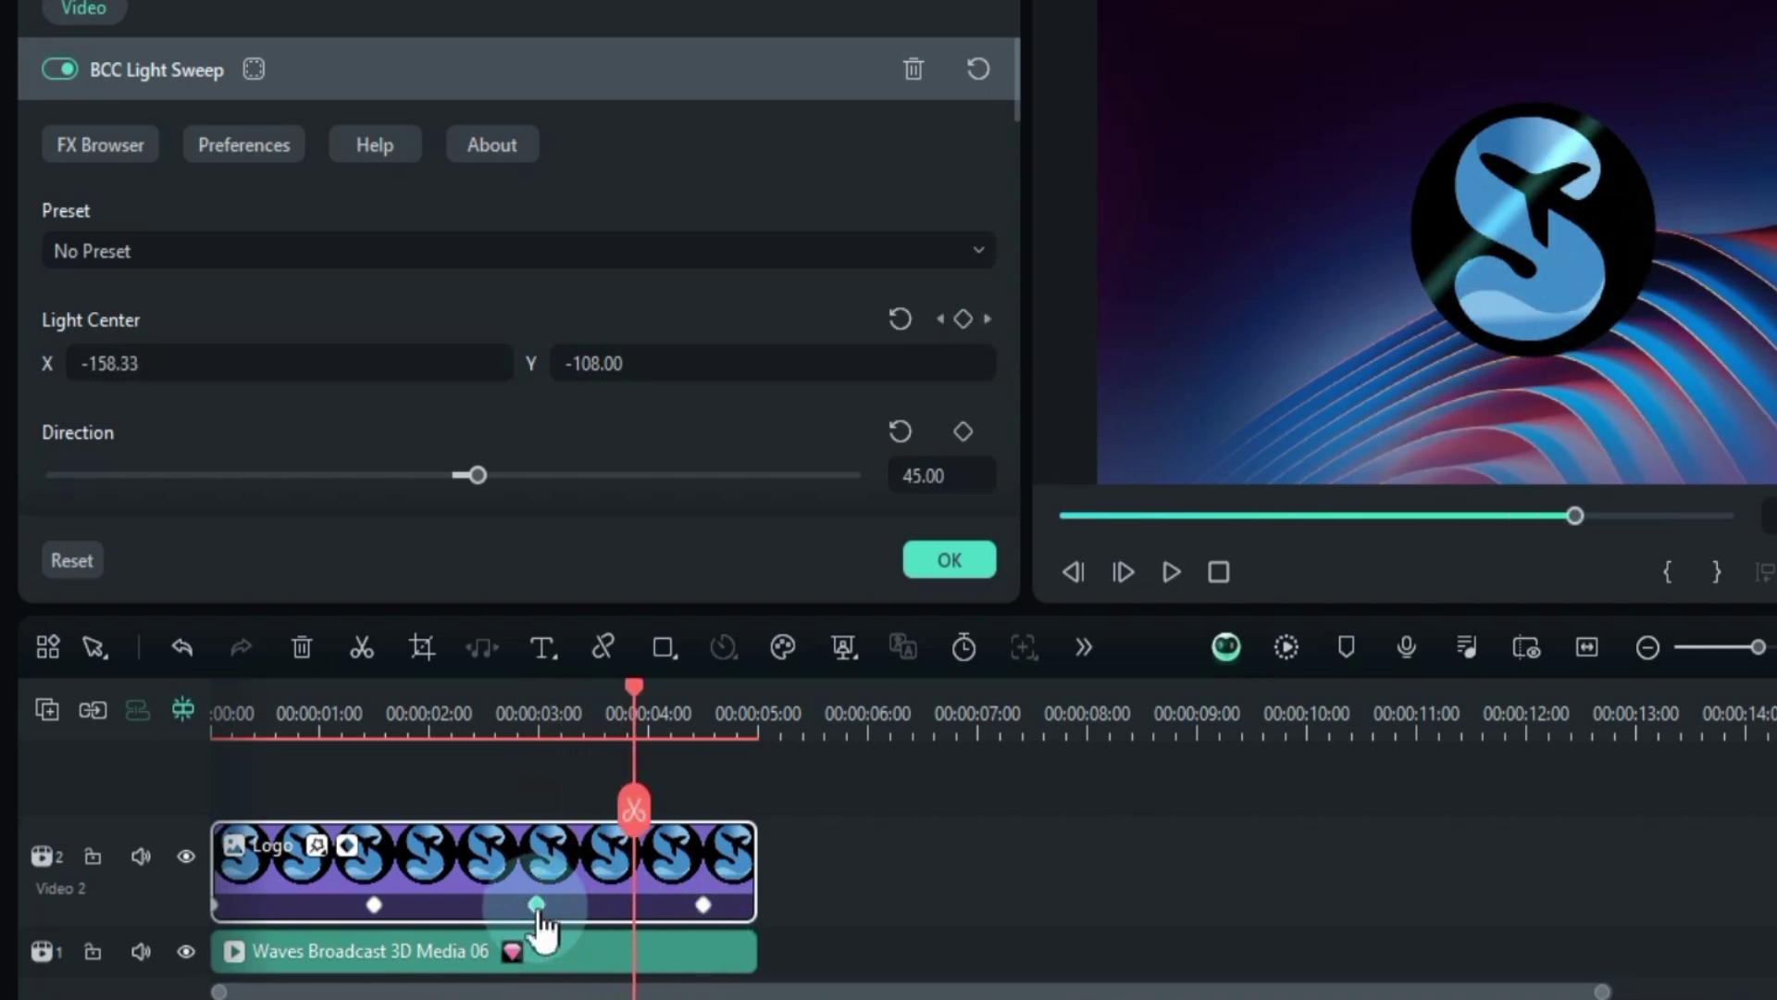
pyautogui.click(705, 774)
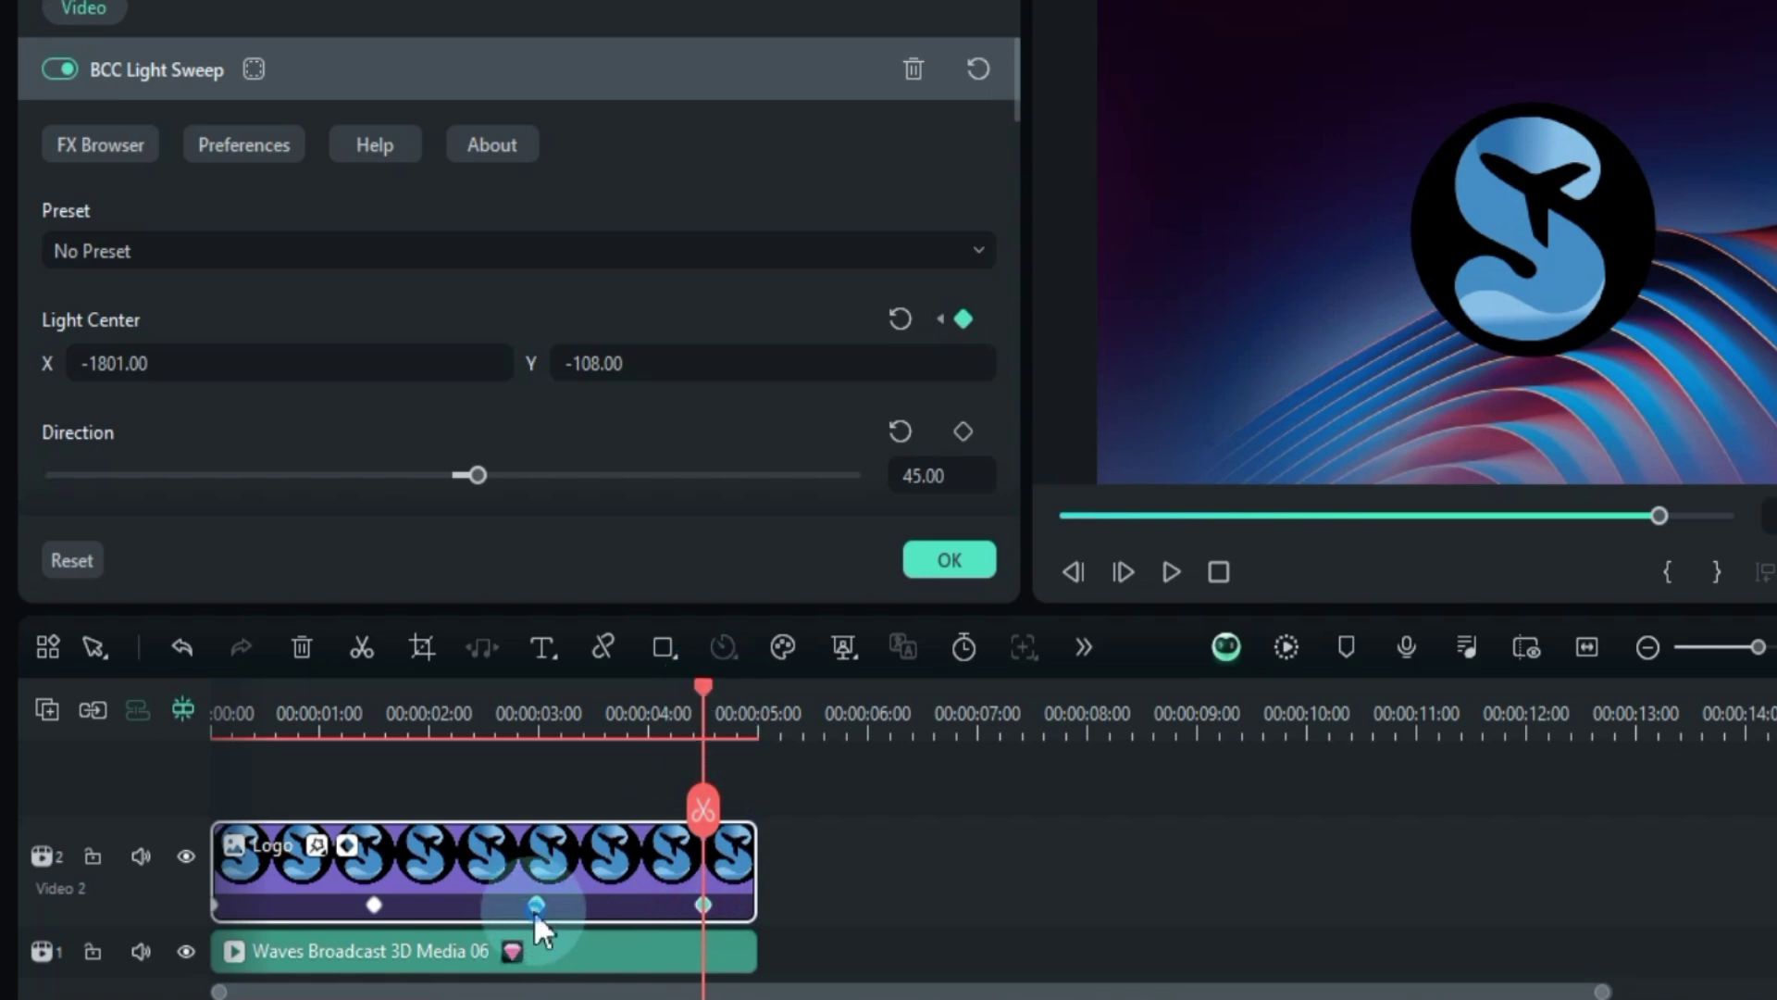
pyautogui.moveTo(536, 906); pyautogui.dragTo(448, 914)
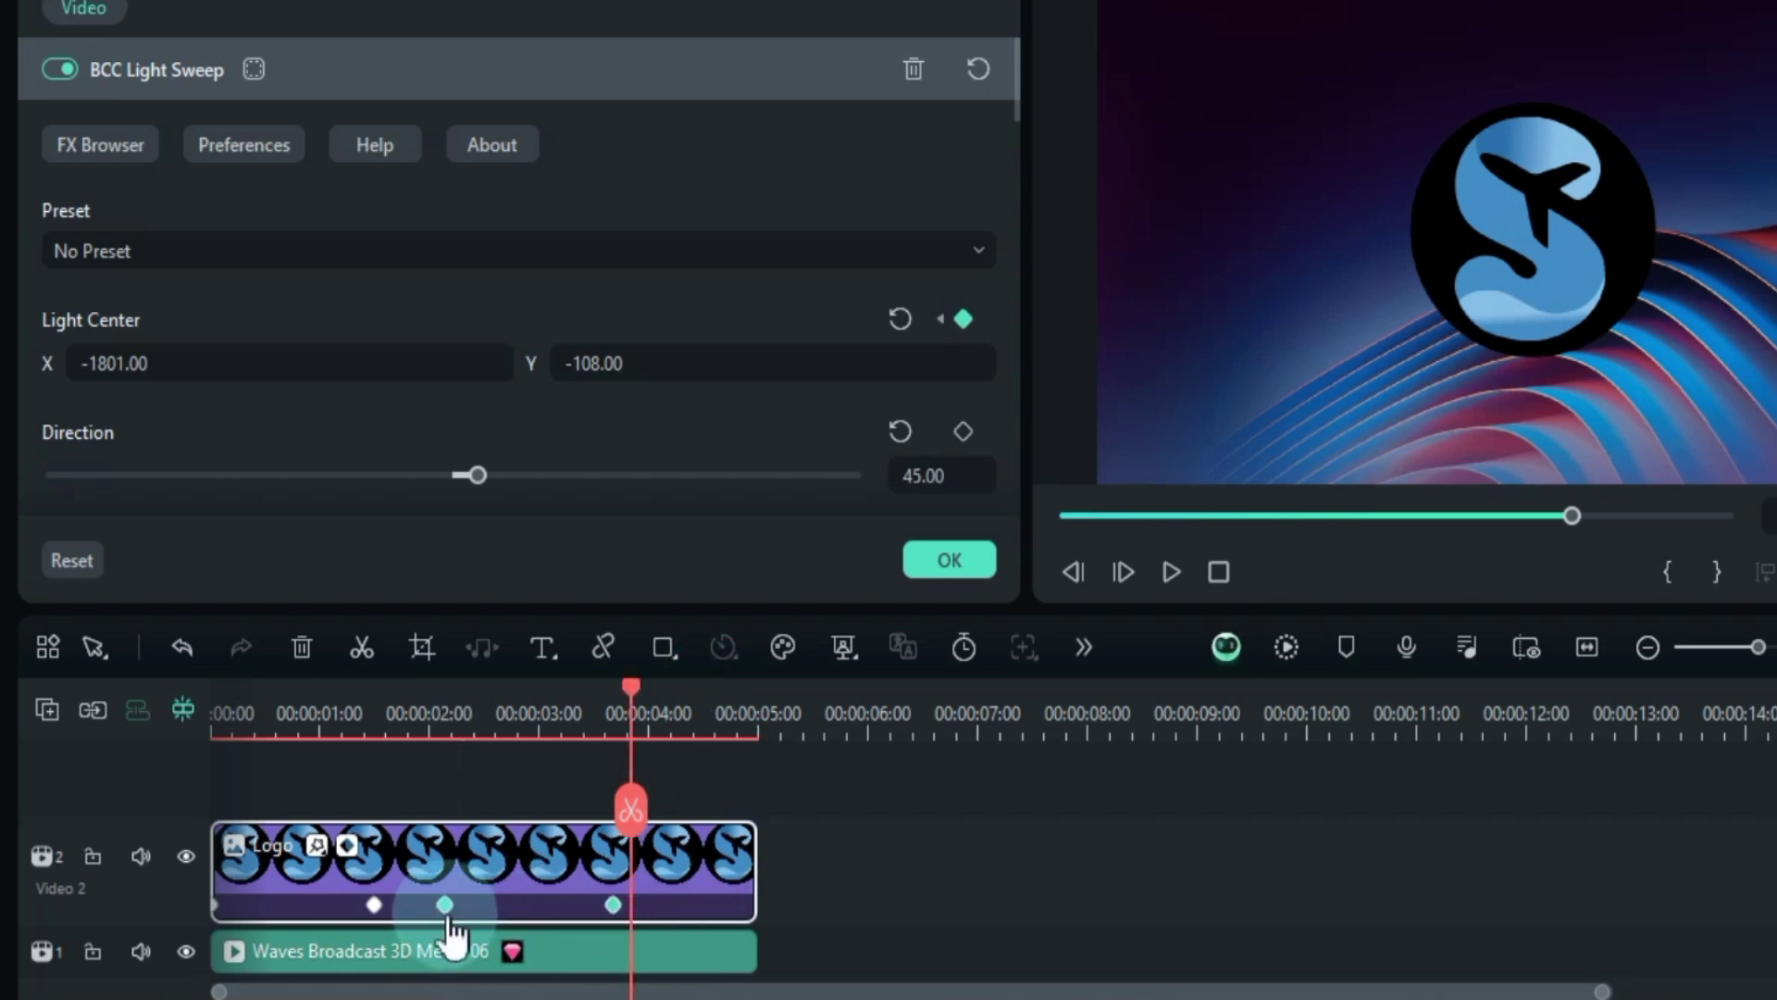
# Paste a final Light Sweep keyframe at the Logo clip's end.
pyautogui.click(445, 913)
pyautogui.rightClick(444, 912)
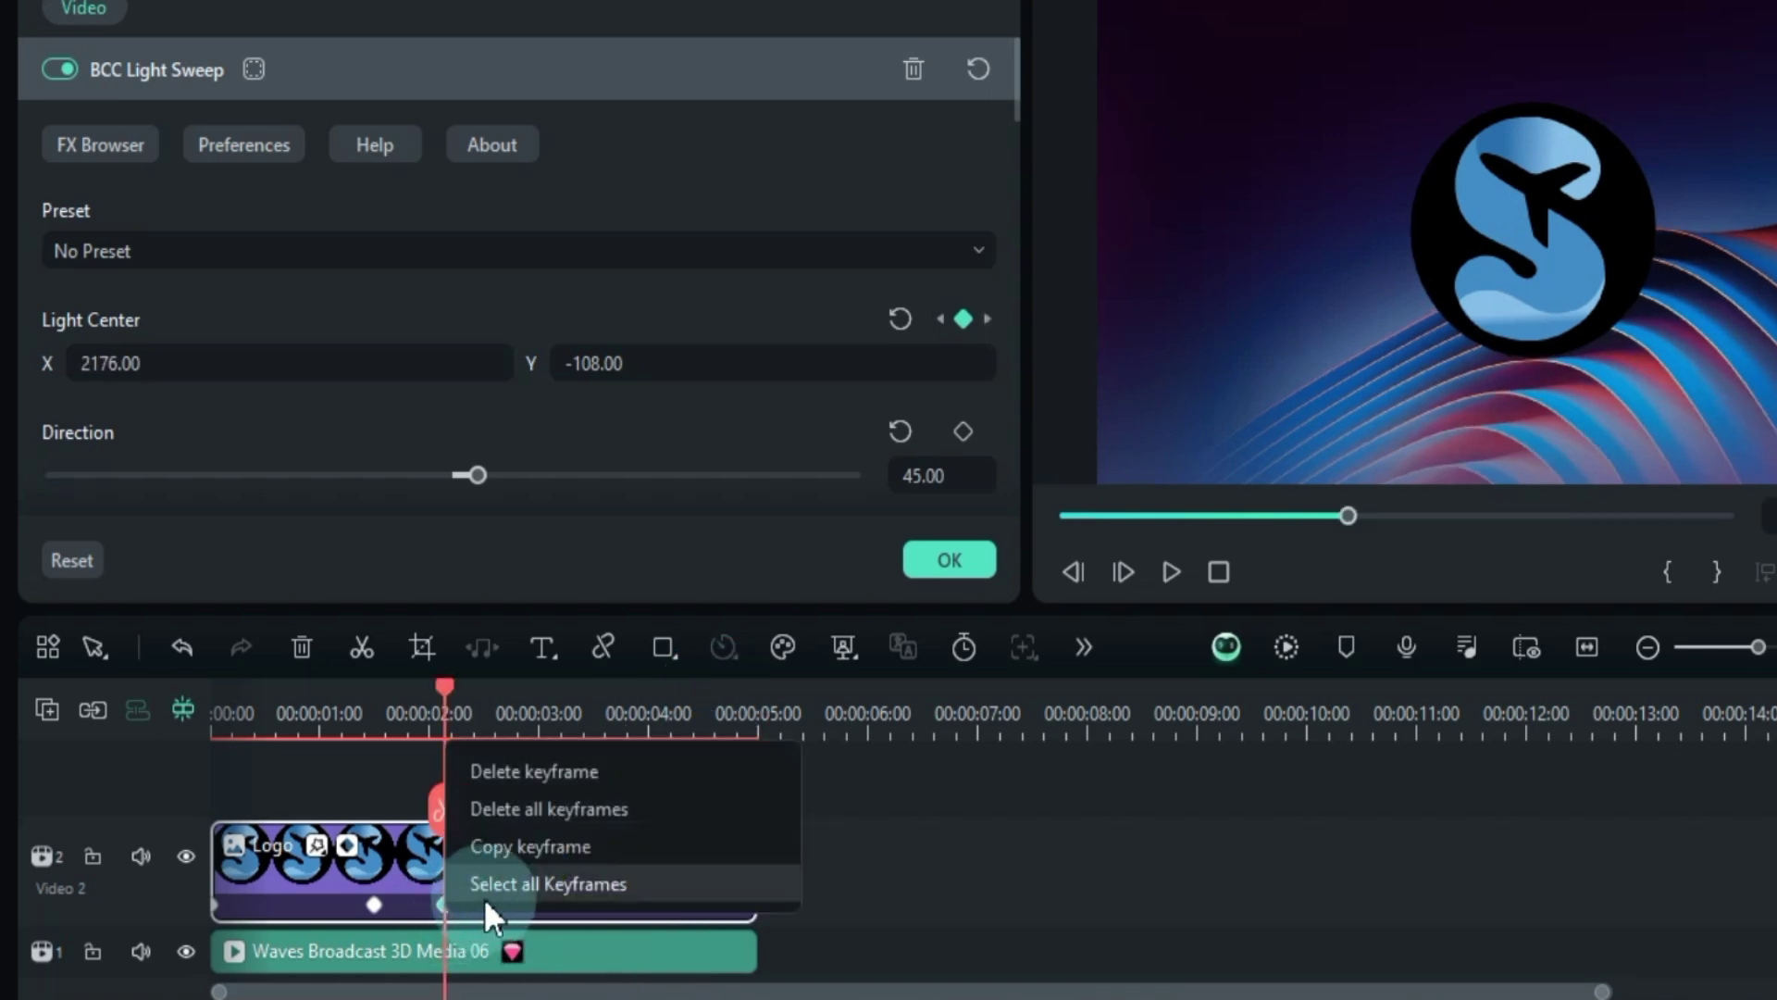
pyautogui.click(485, 891)
pyautogui.click(717, 725)
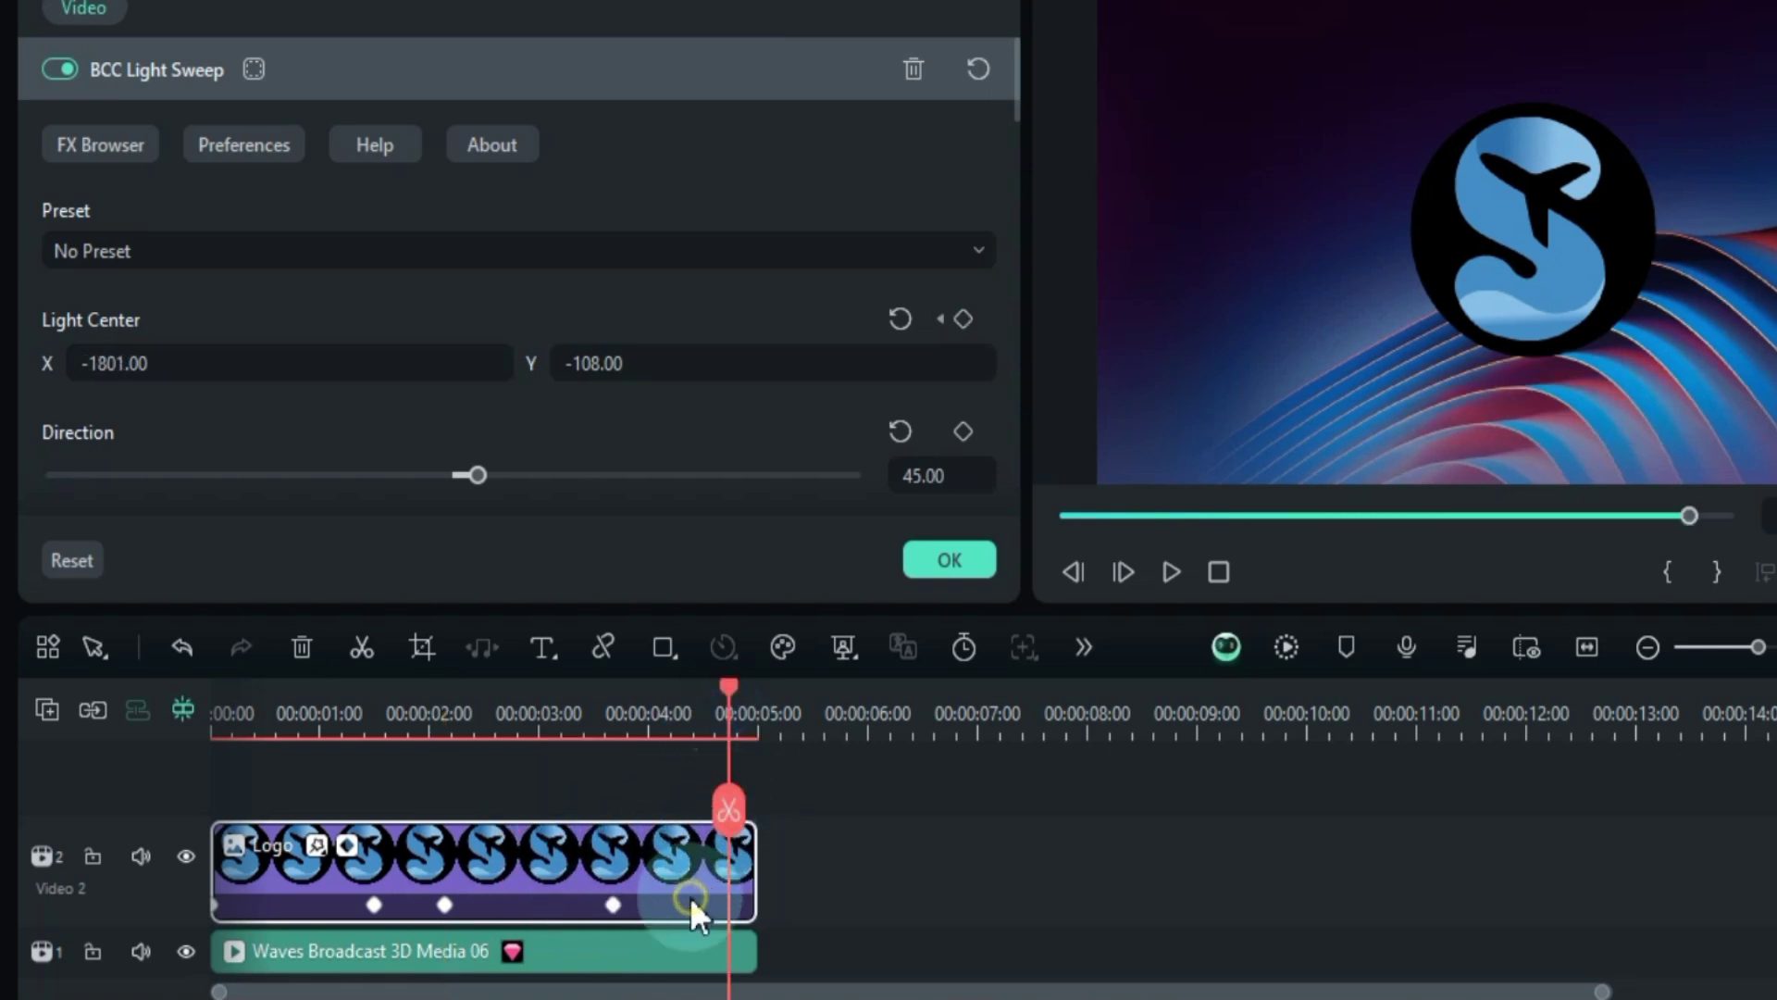
pyautogui.rightClick(691, 896)
pyautogui.moveTo(767, 929)
pyautogui.click(1347, 936)
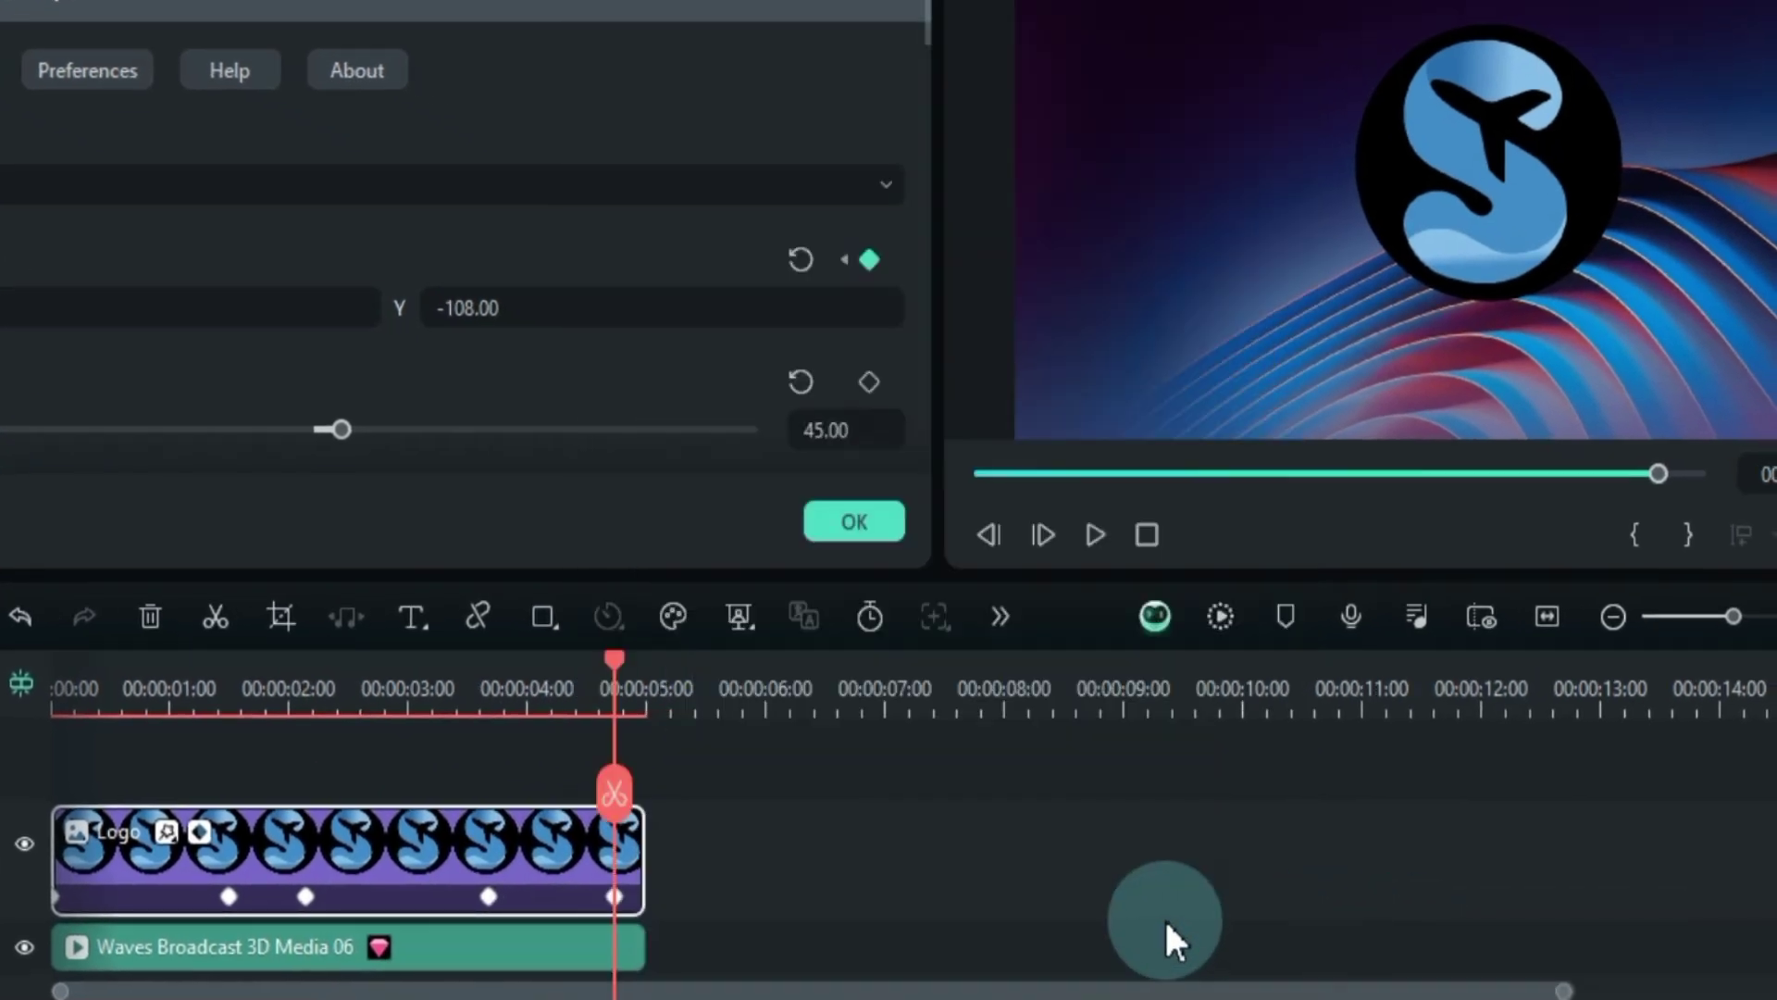
# Shift the first keyframe earlier to about 1.2 seconds.
pyautogui.moveTo(640, 905); pyautogui.dragTo(657, 902)
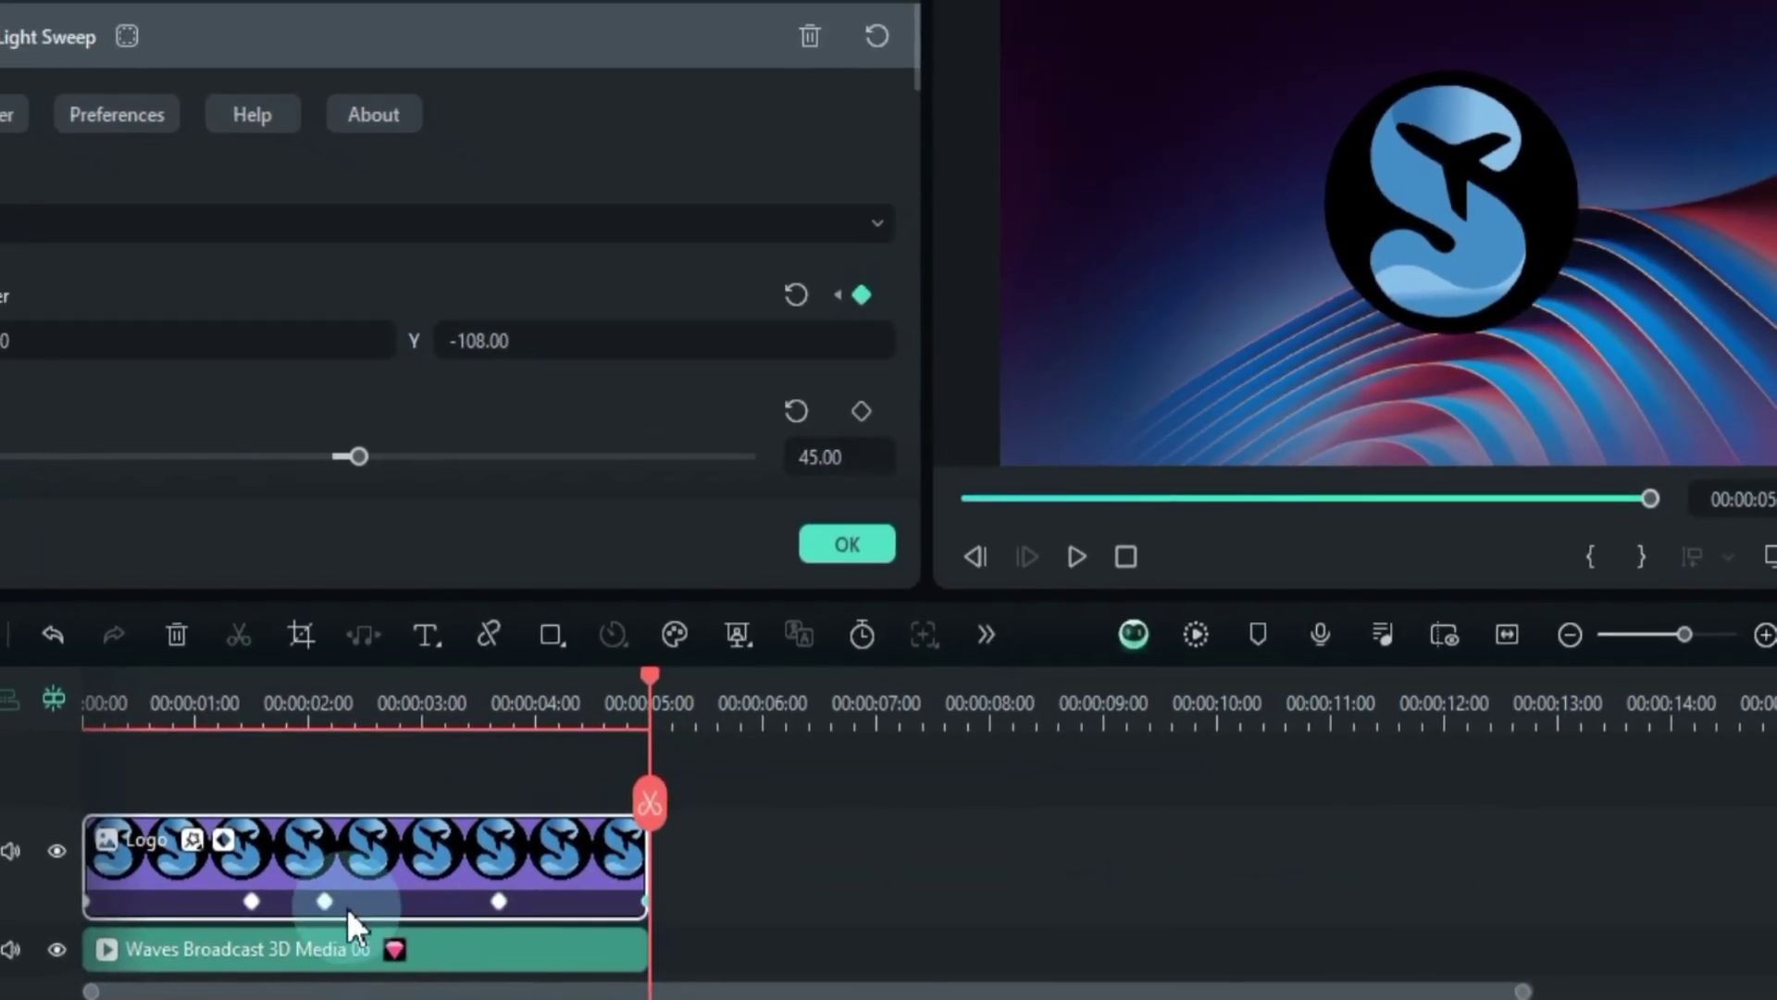
pyautogui.moveTo(308, 896); pyautogui.dragTo(242, 905)
pyautogui.click(271, 905)
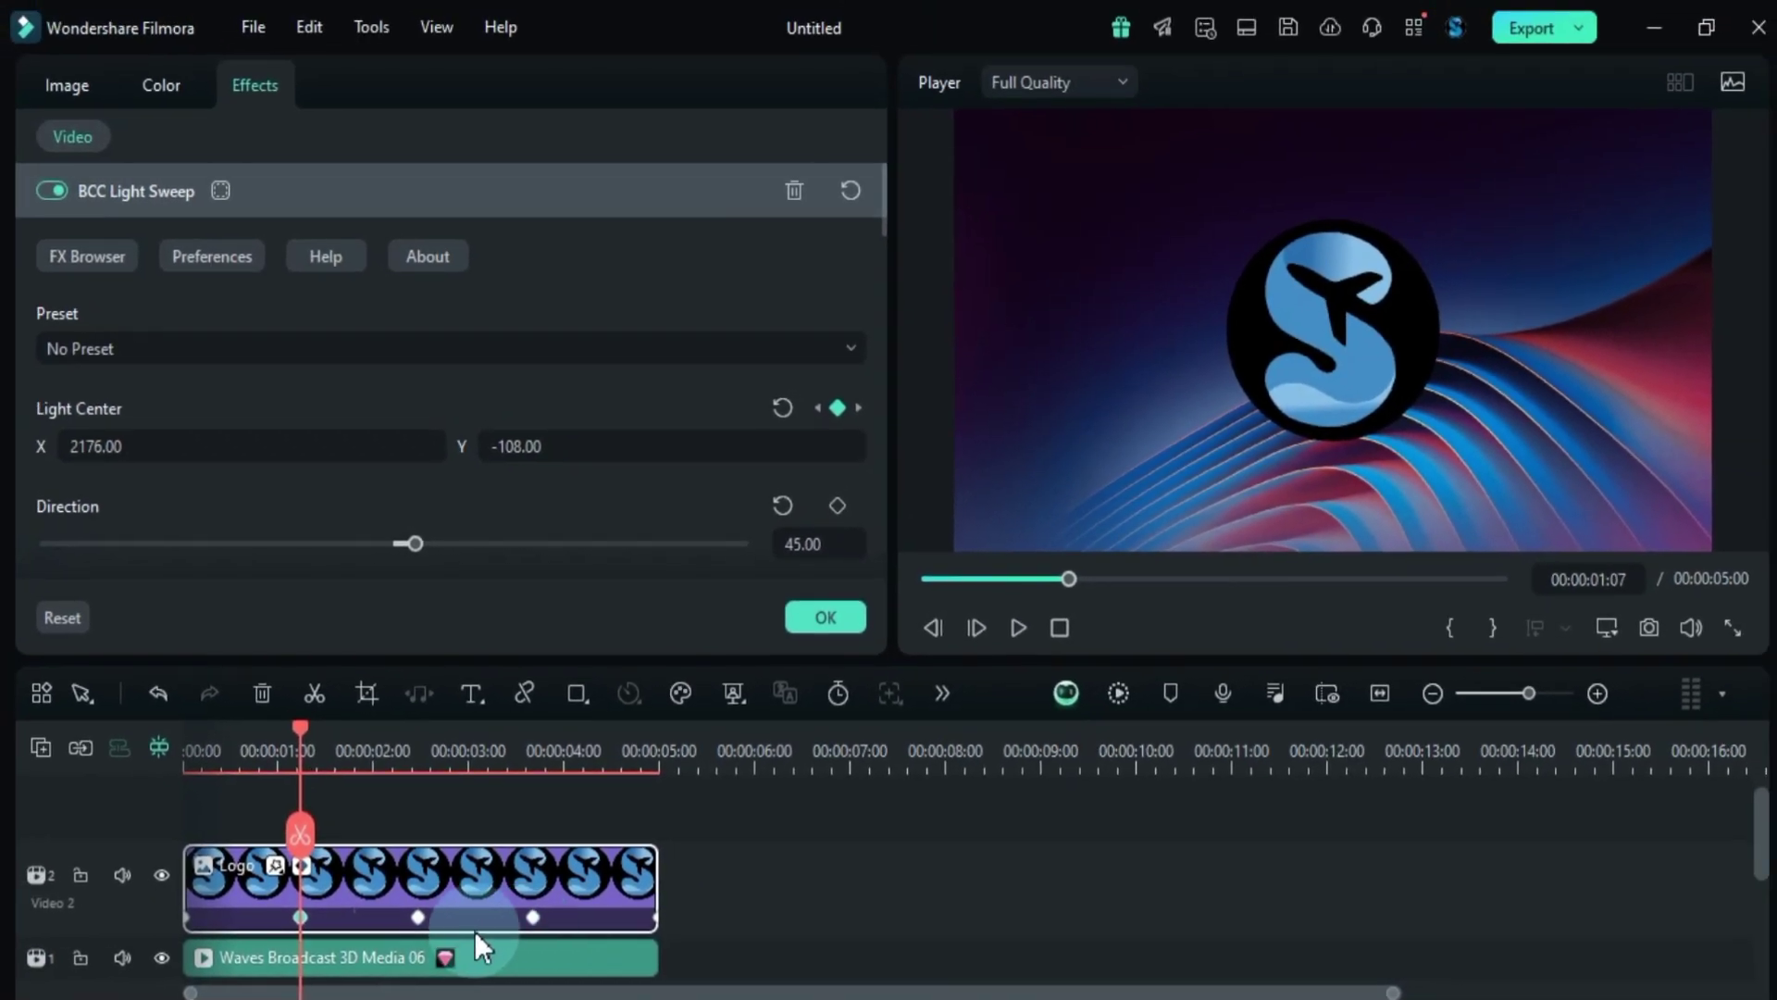
# Play the shine animation from 00:00:00:00, then show the Project Media library.
pyautogui.moveTo(291, 743); pyautogui.dragTo(121, 759)
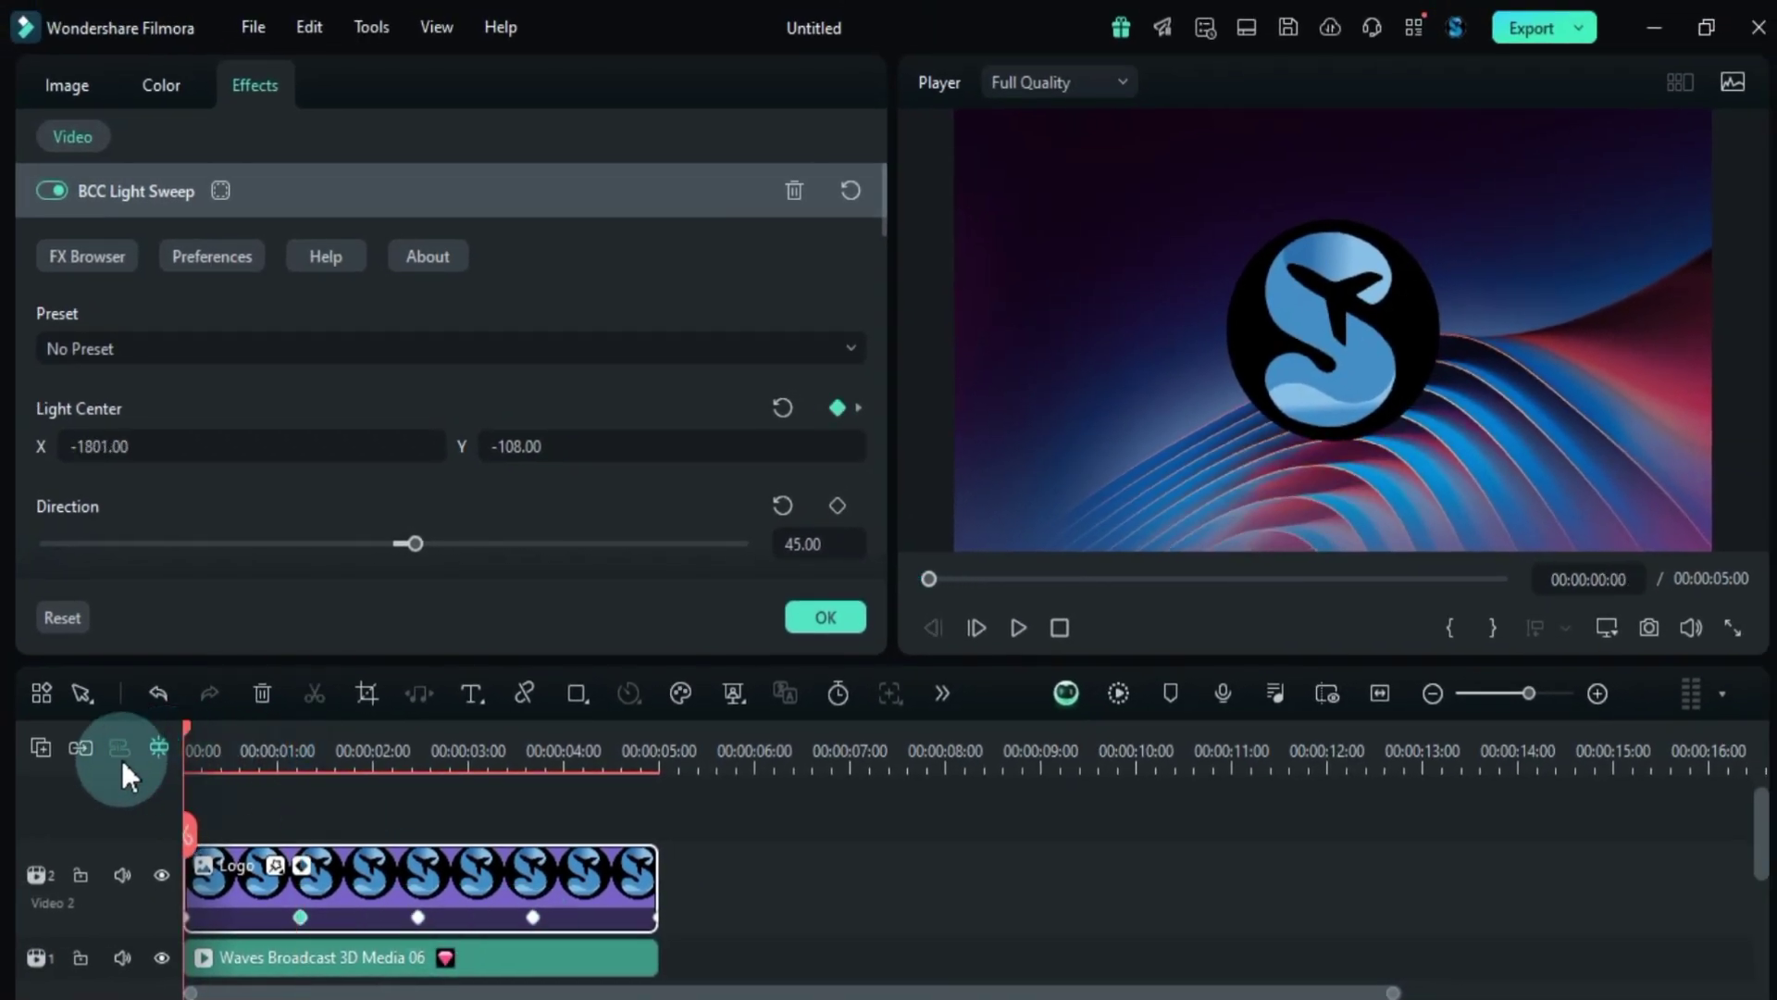
pyautogui.press('space')
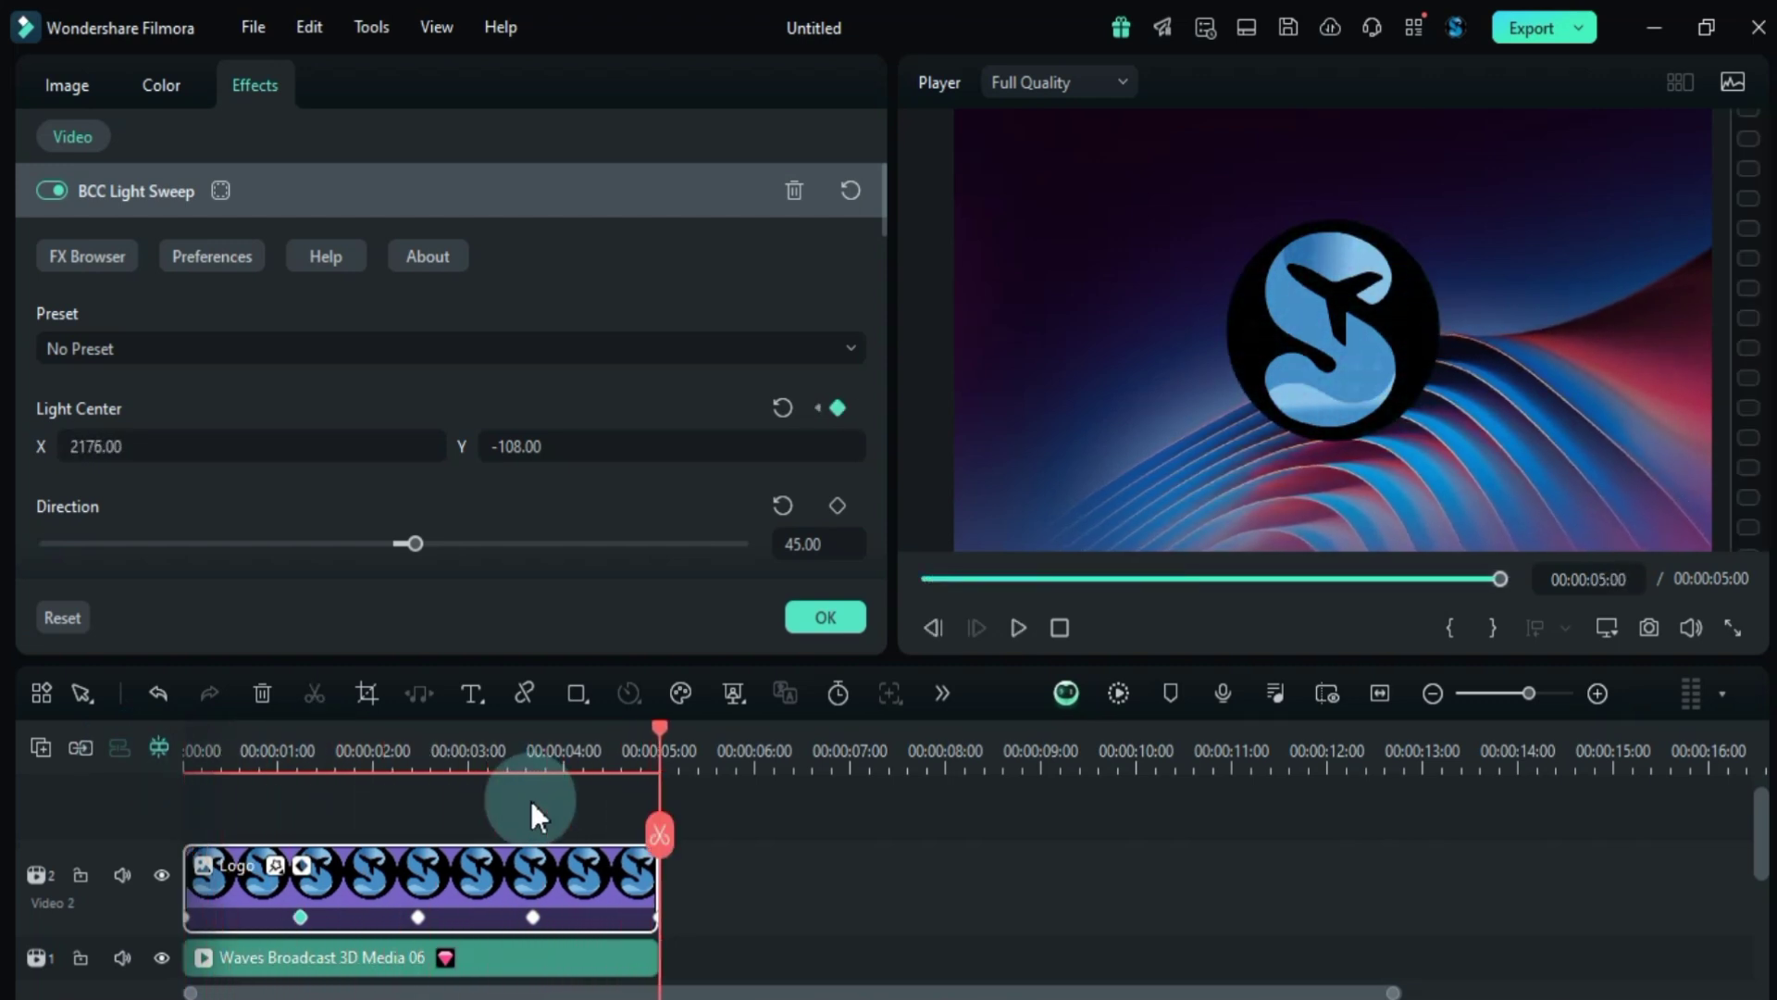
pyautogui.click(568, 818)
pyautogui.click(59, 111)
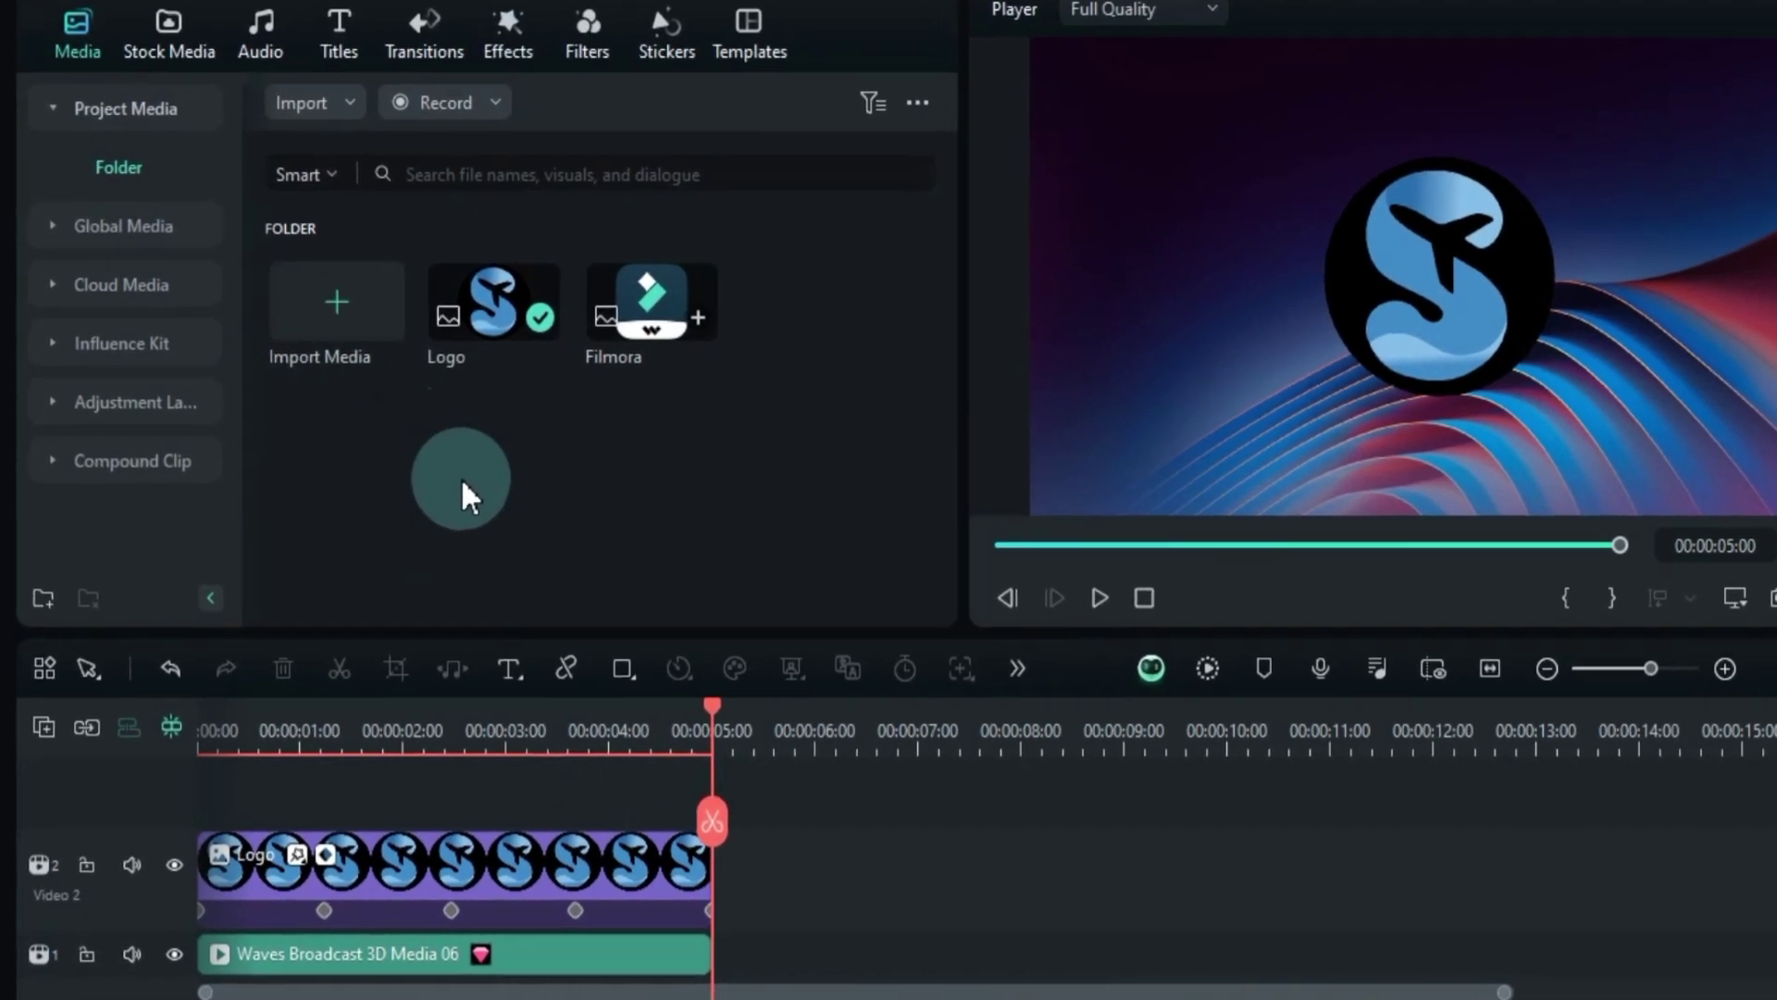
# Swap the Logo clip on Video 2 for the Filmora icon image, then play from the start.
pyautogui.click(648, 296)
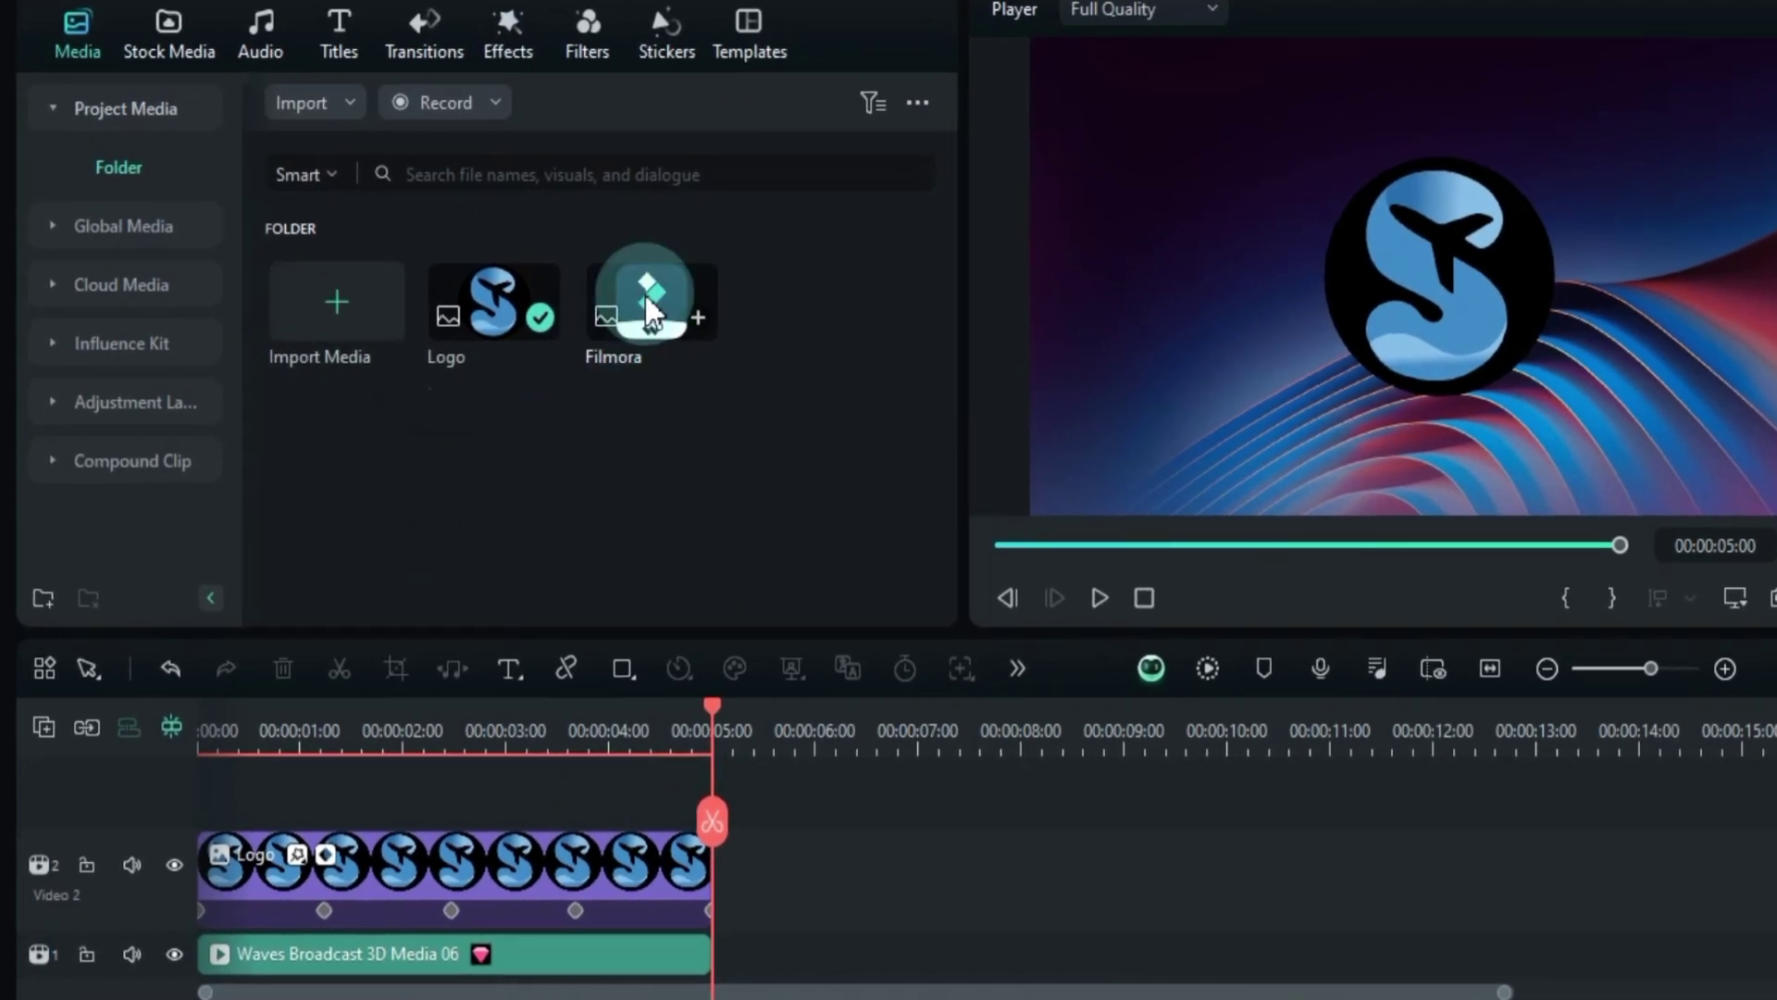
pyautogui.moveTo(646, 296); pyautogui.dragTo(396, 815)
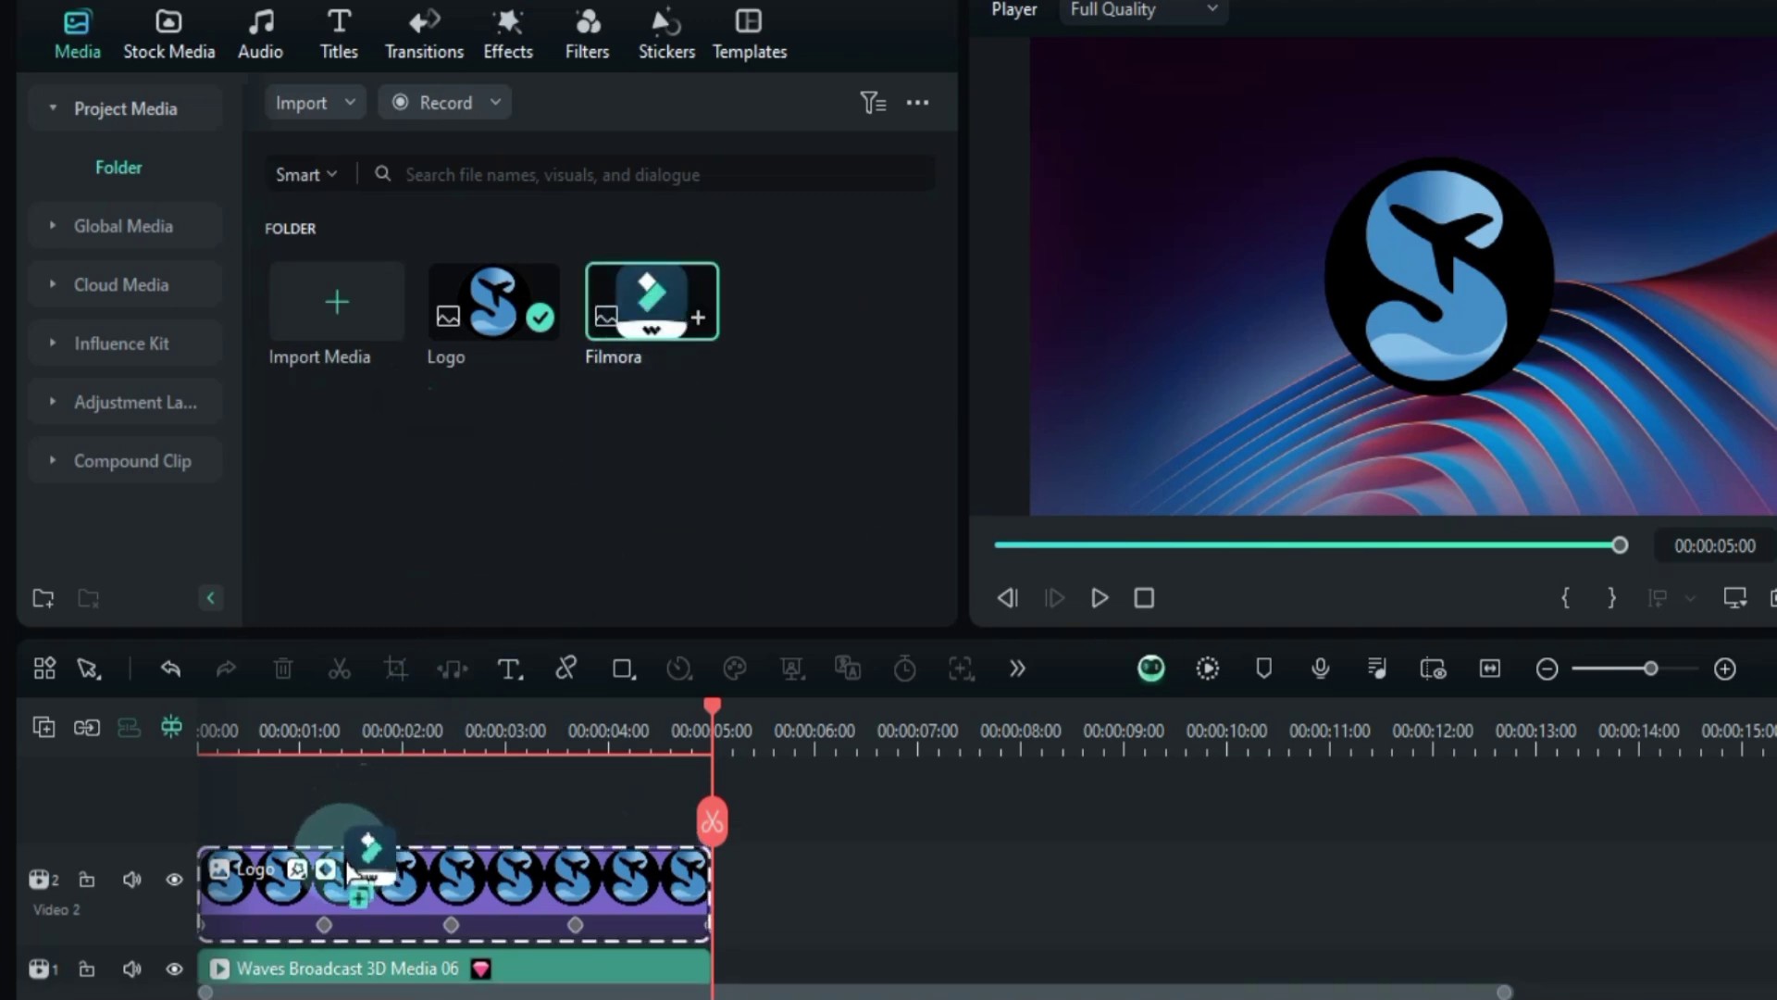
pyautogui.moveTo(350, 872); pyautogui.dragTo(338, 847)
pyautogui.click(203, 718)
pyautogui.press('space')
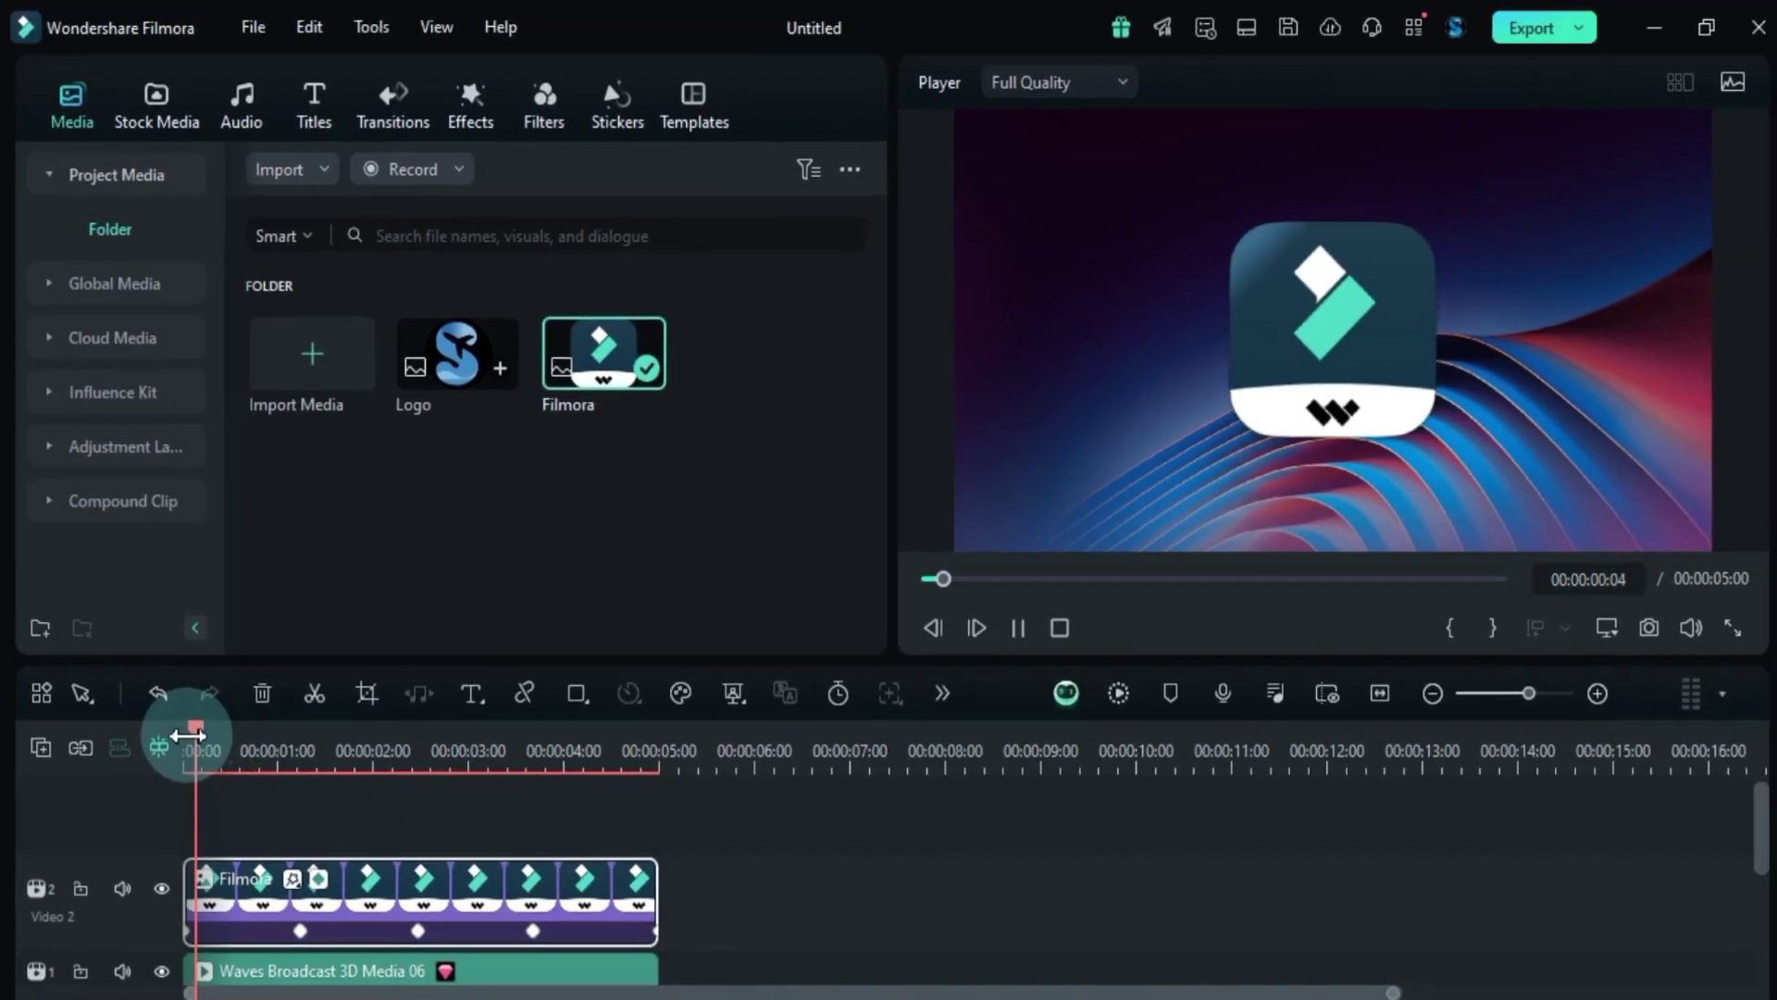